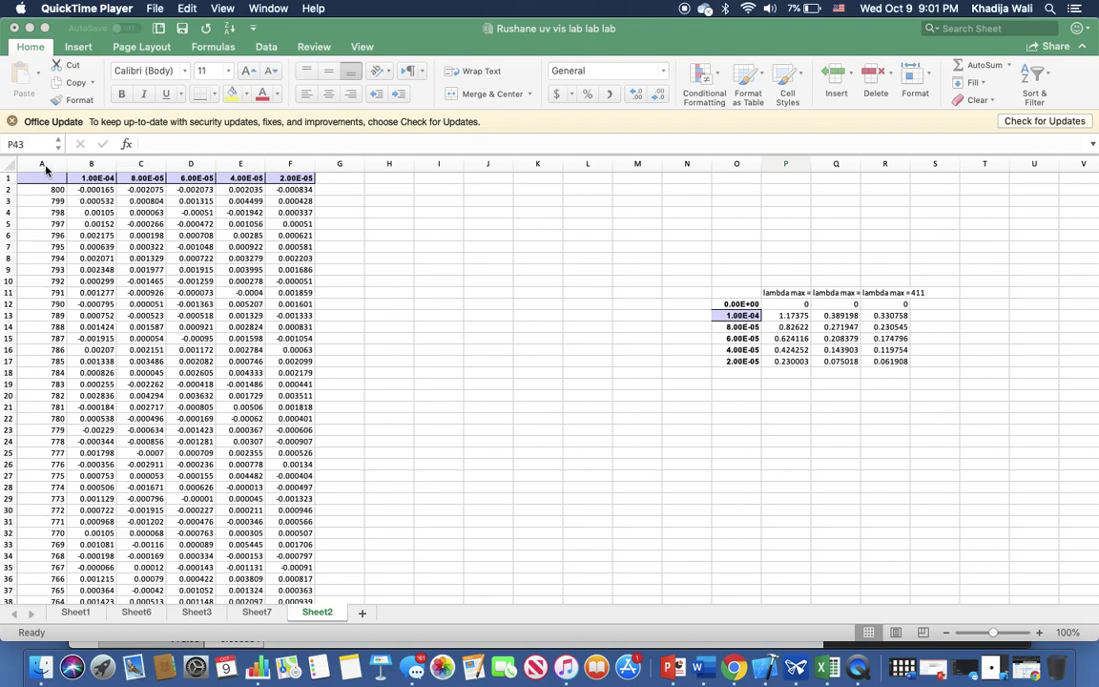
- Insert a scatter chart with smooth lines and no markers from columns A to F, and place it just beside the data
scroll(69, 286, "up", 2)
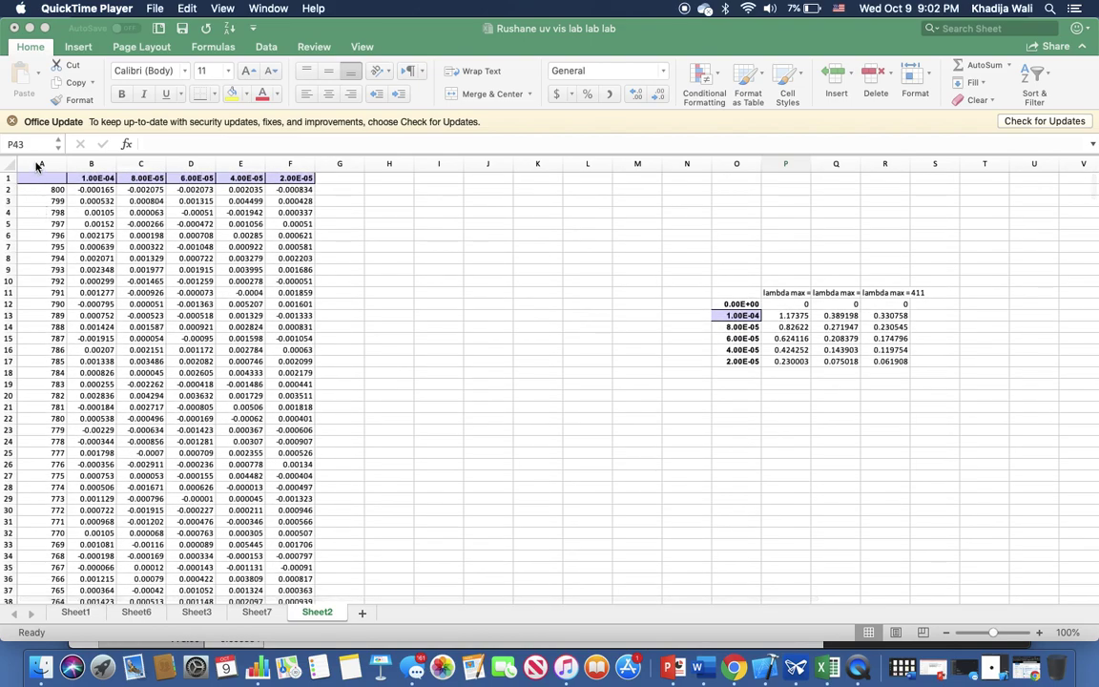
left_click(116, 164)
left_click_drag(41, 164, 286, 172)
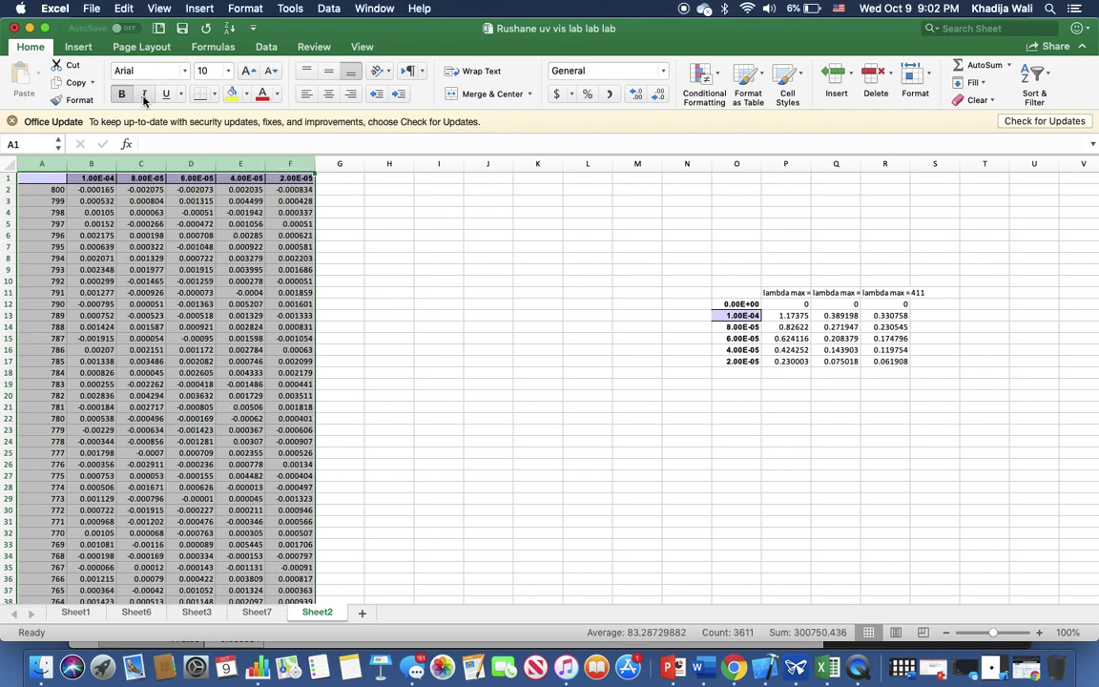
left_click(82, 46)
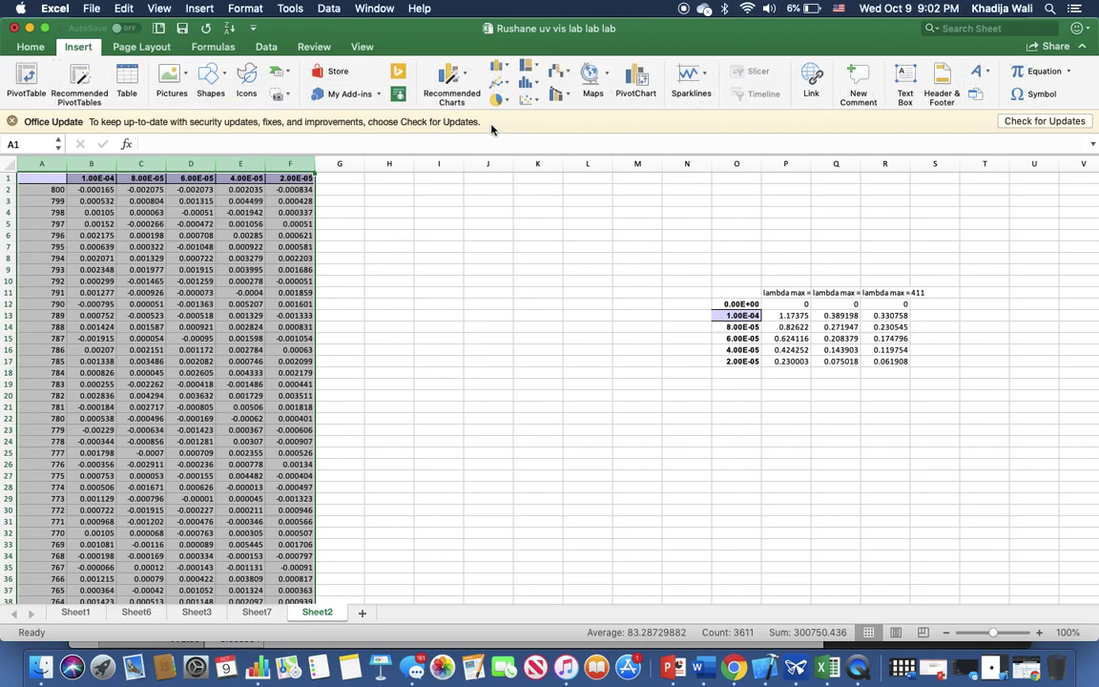
left_click(530, 100)
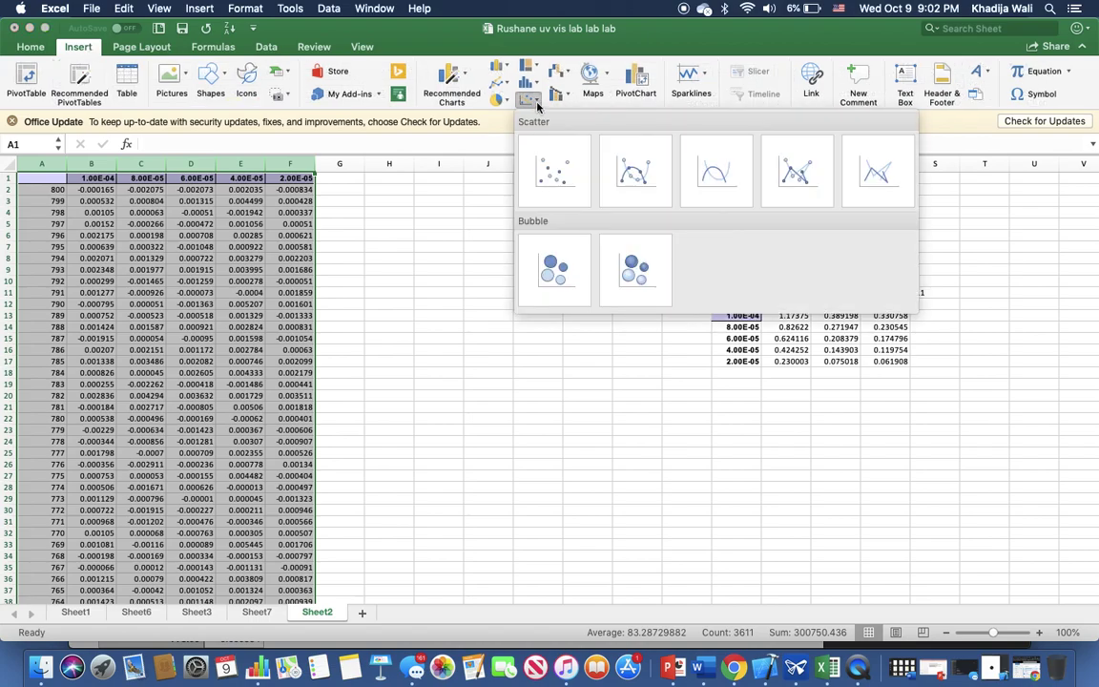
left_click(701, 155)
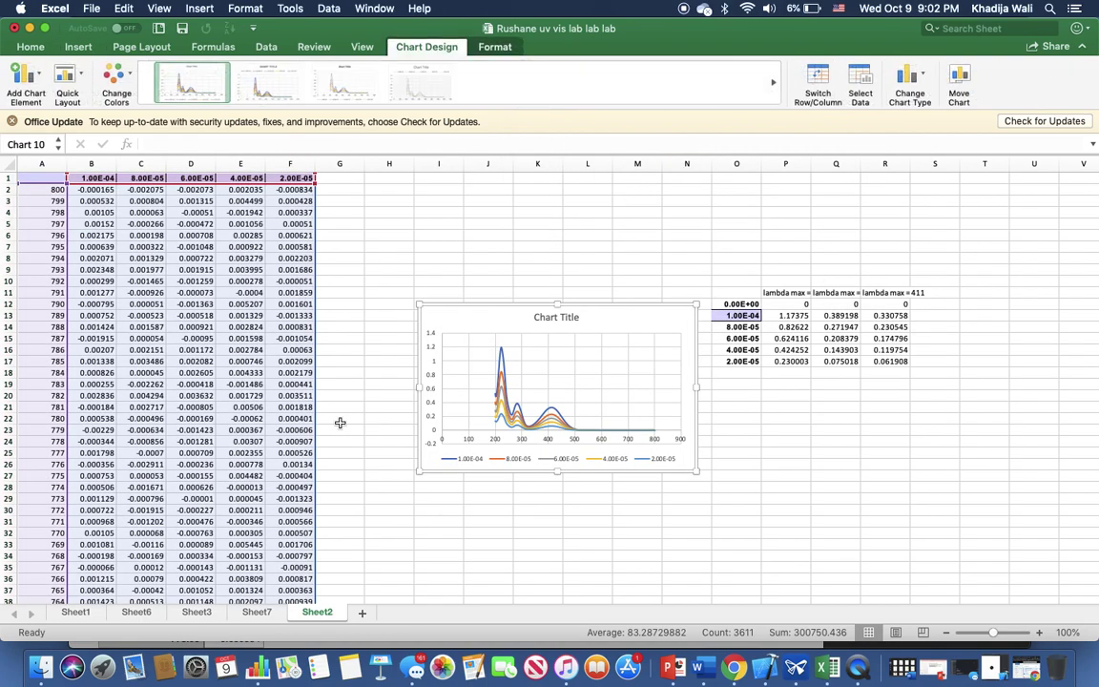
left_click_drag(615, 325, 542, 218)
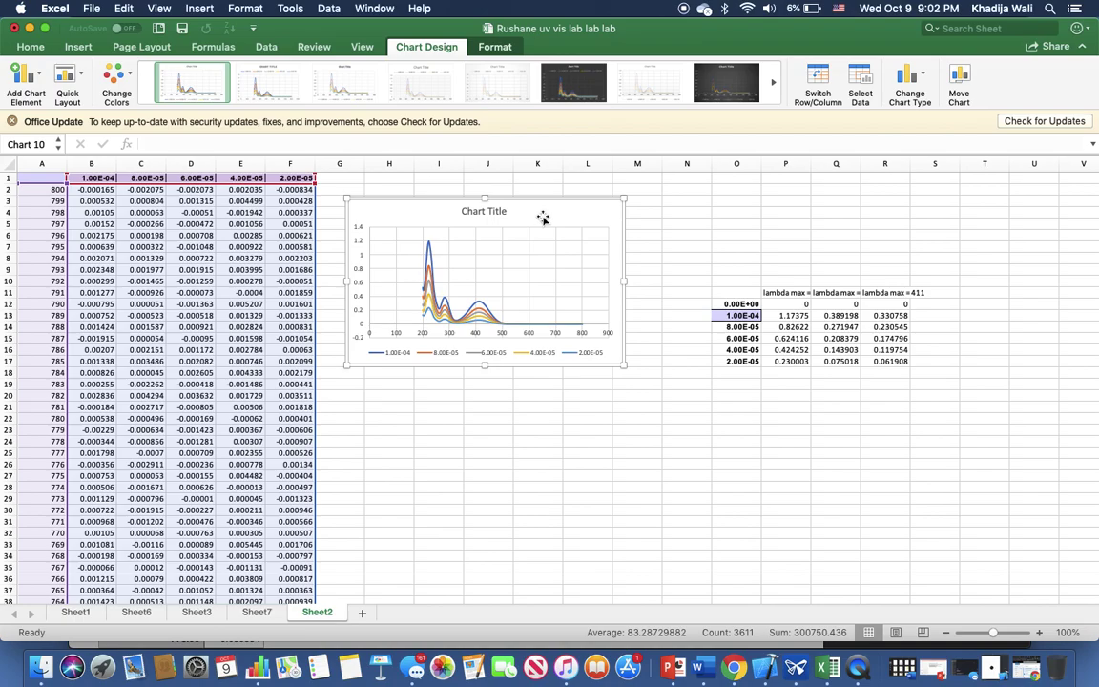
- Examine the peaks of the absorbance curves on the chart and read the wavelength and absorbance at each maximum
scroll(454, 268, "up", 5)
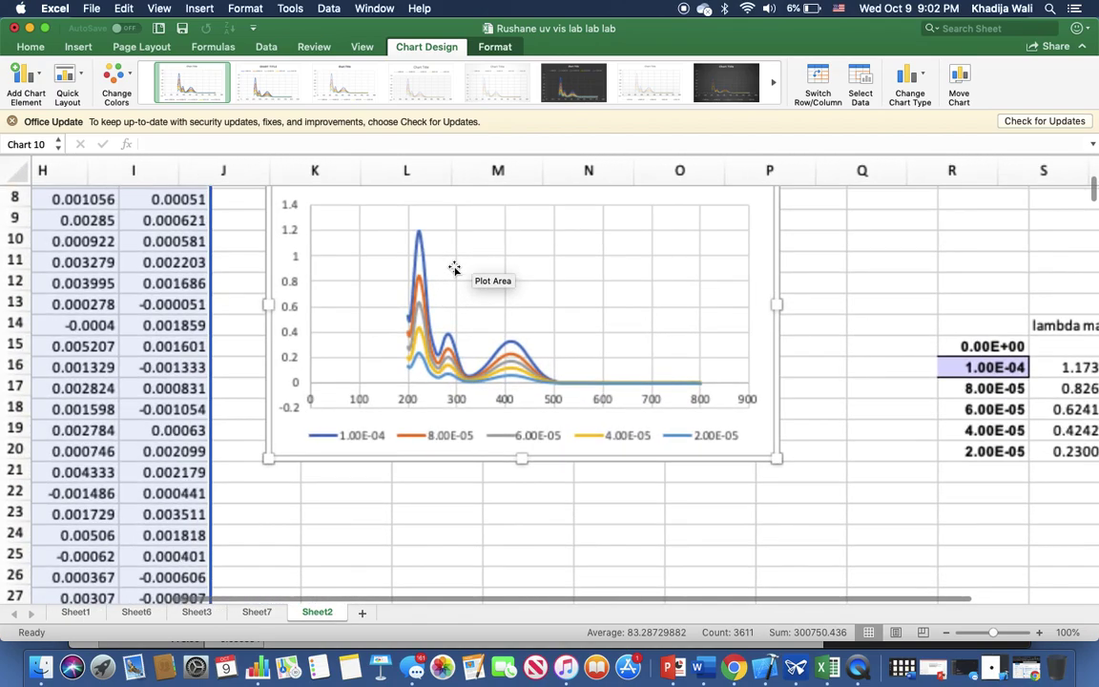
scroll(454, 268, "down", 3)
scroll(454, 268, "up", 3)
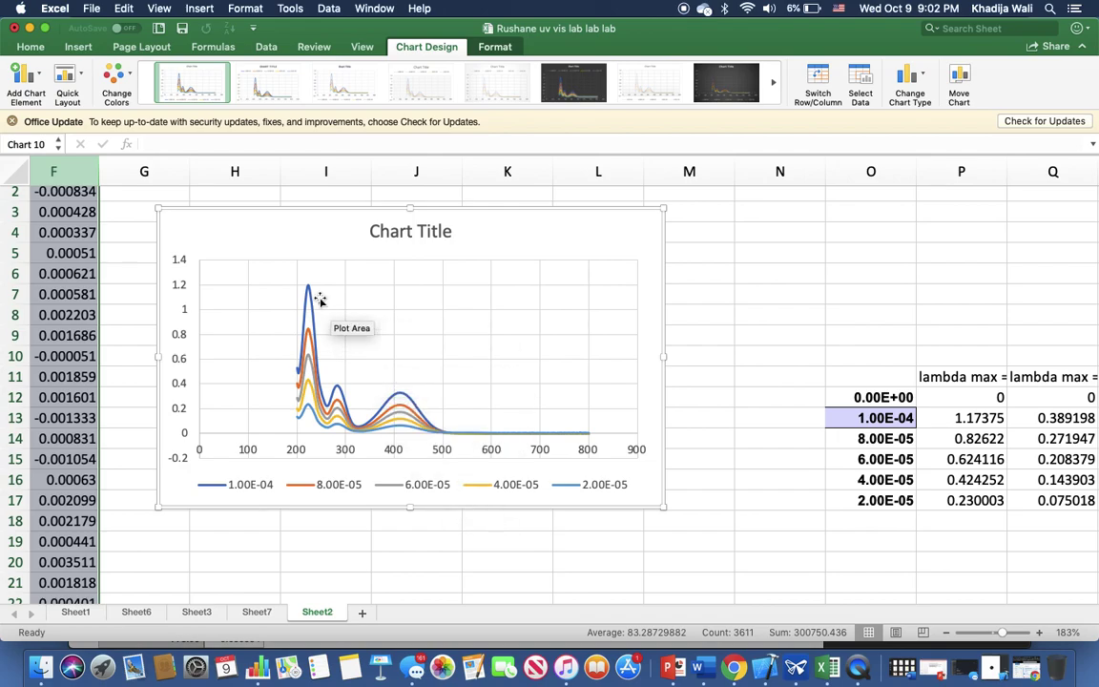
mouse_move(308, 289)
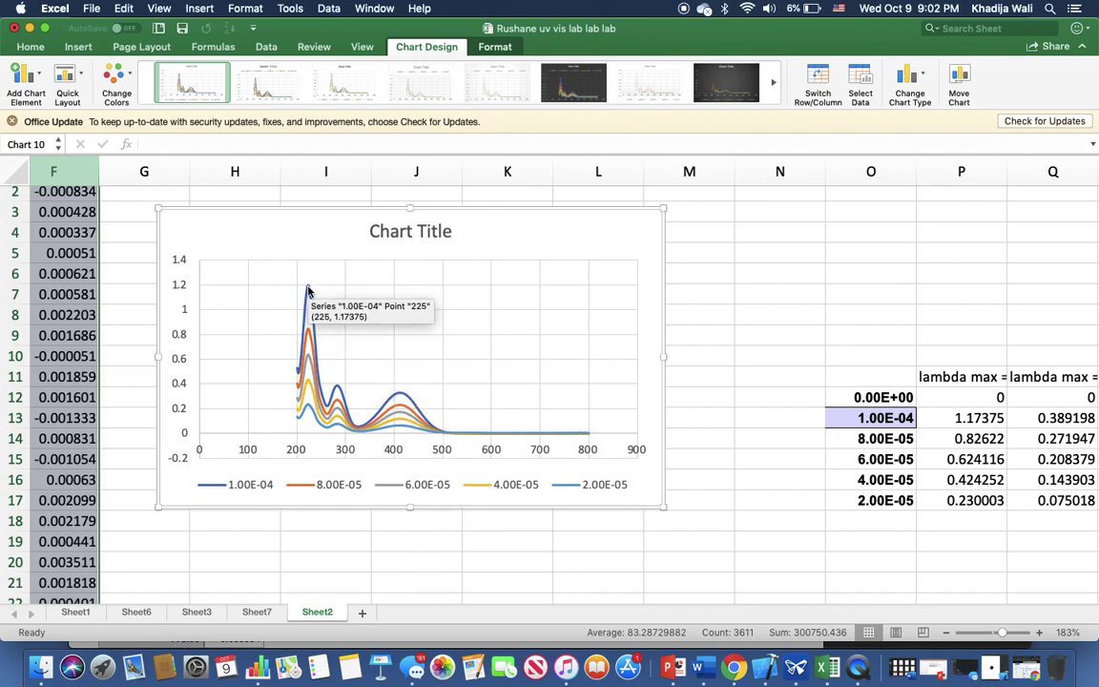
mouse_move(307, 403)
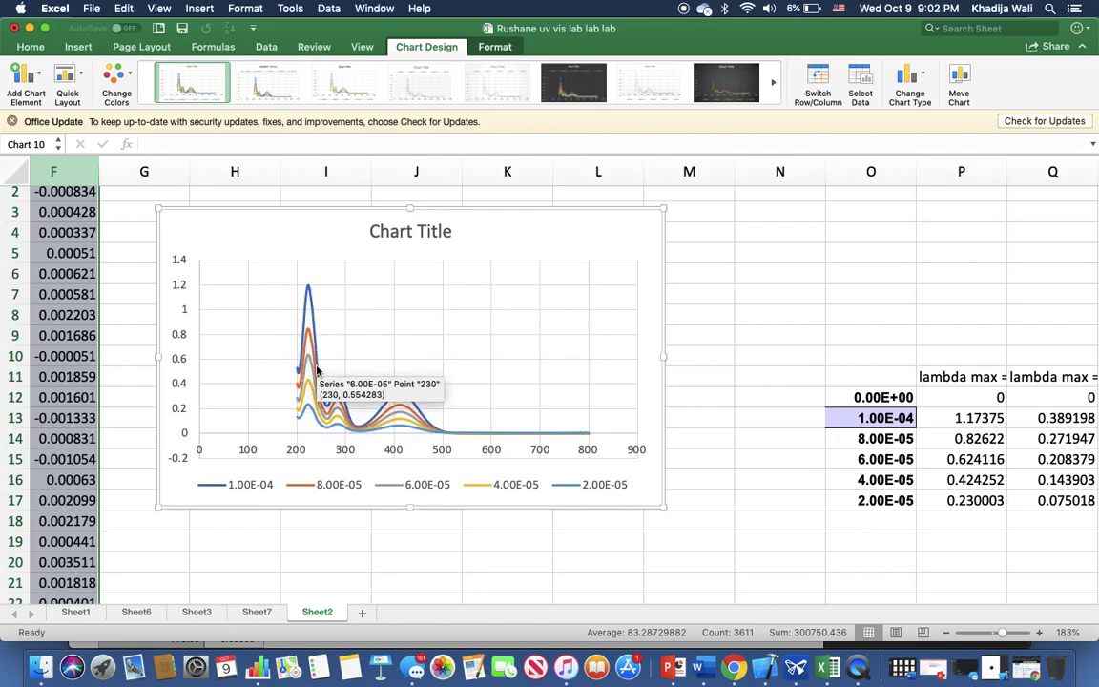
mouse_move(335, 389)
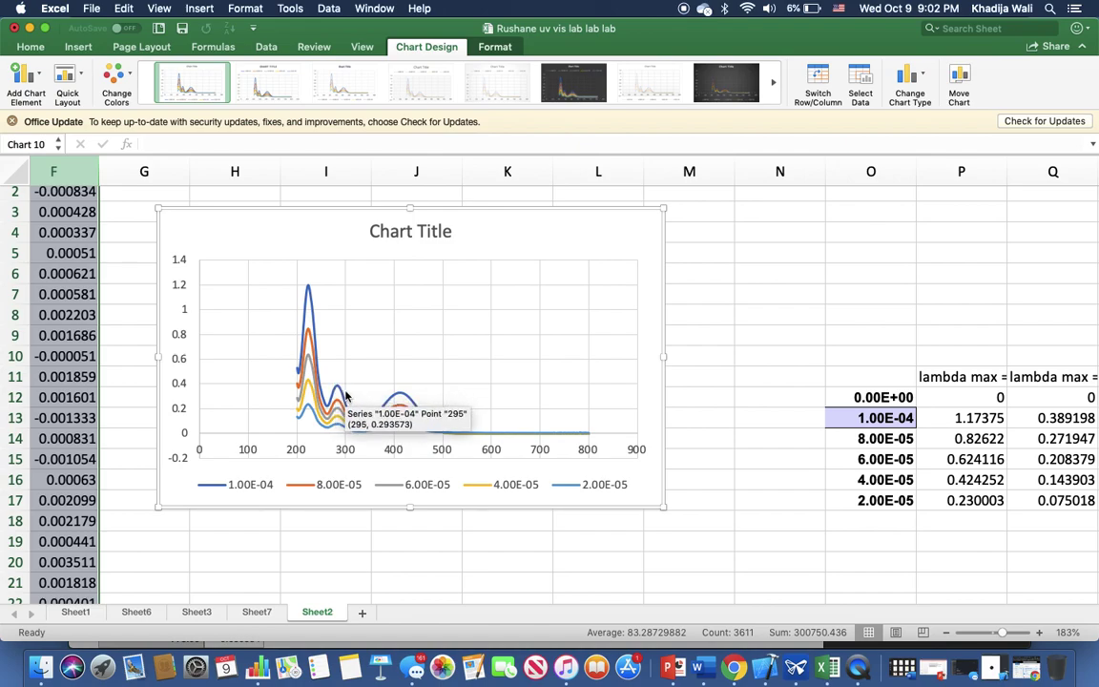
mouse_move(377, 426)
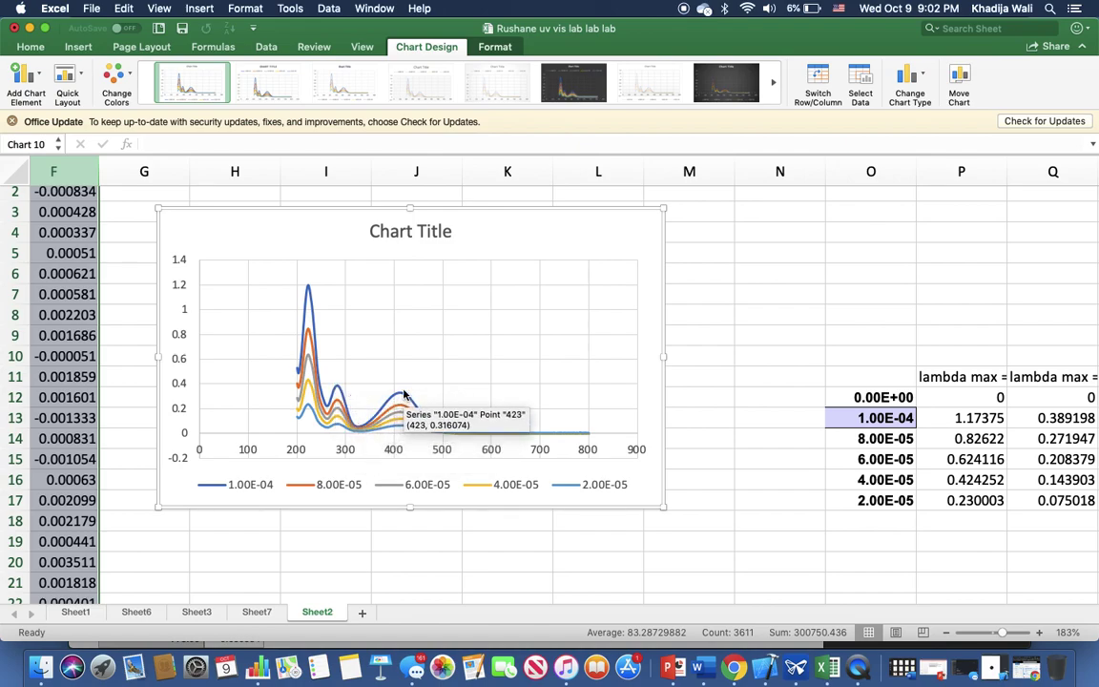
mouse_move(397, 391)
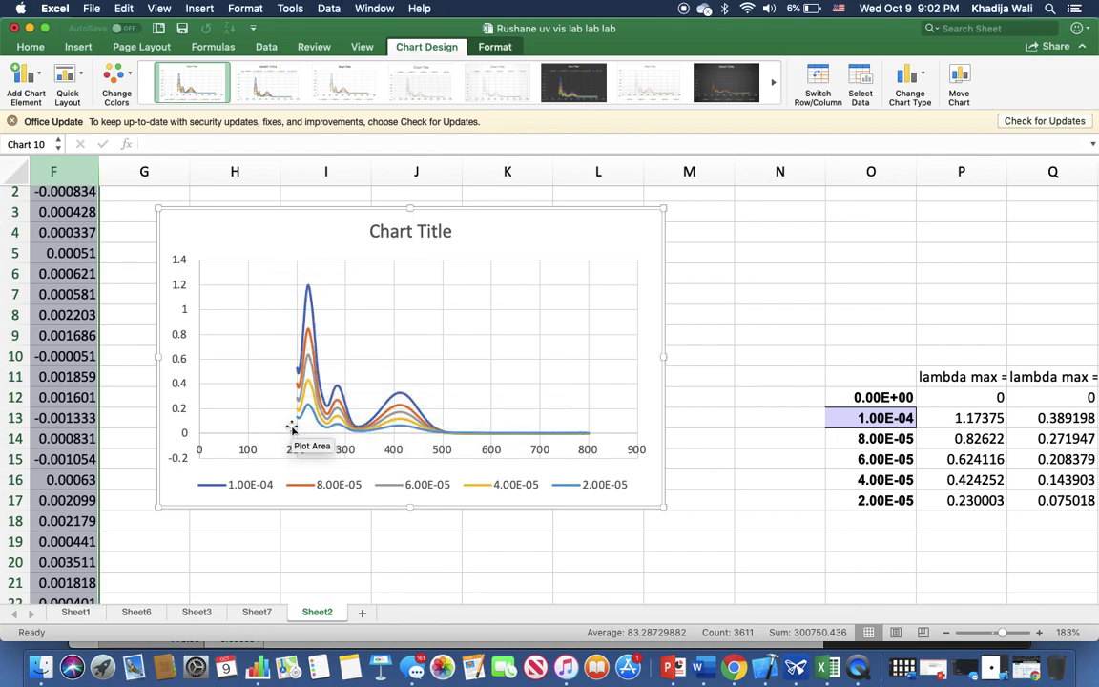
mouse_move(310, 359)
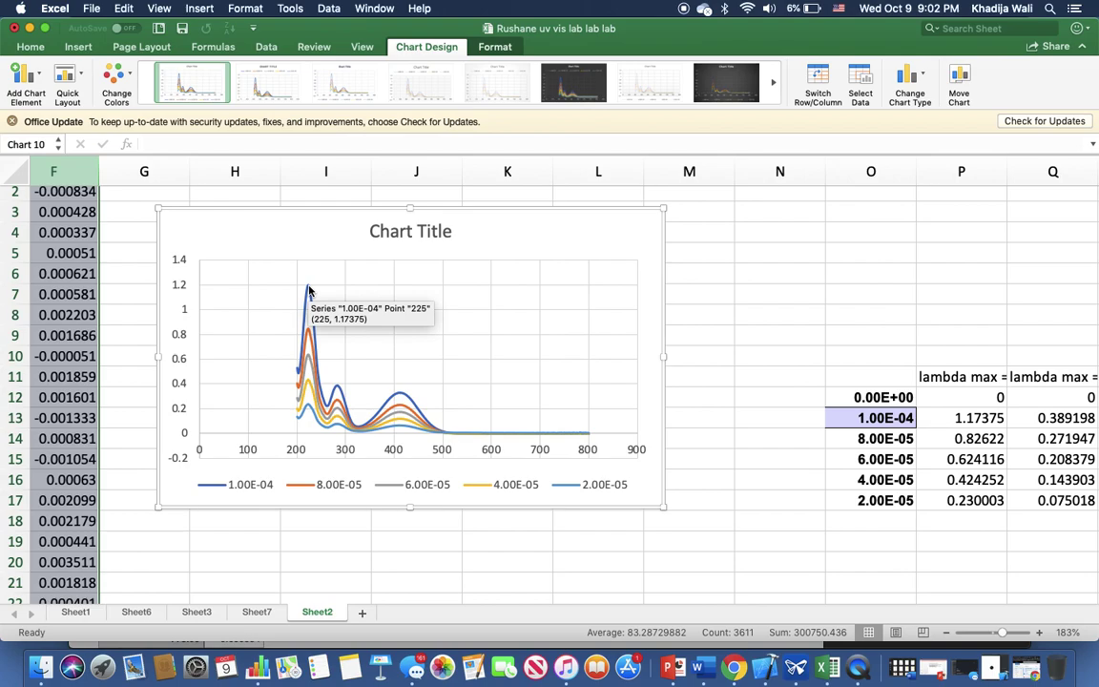
scroll(857, 410, "right", 2)
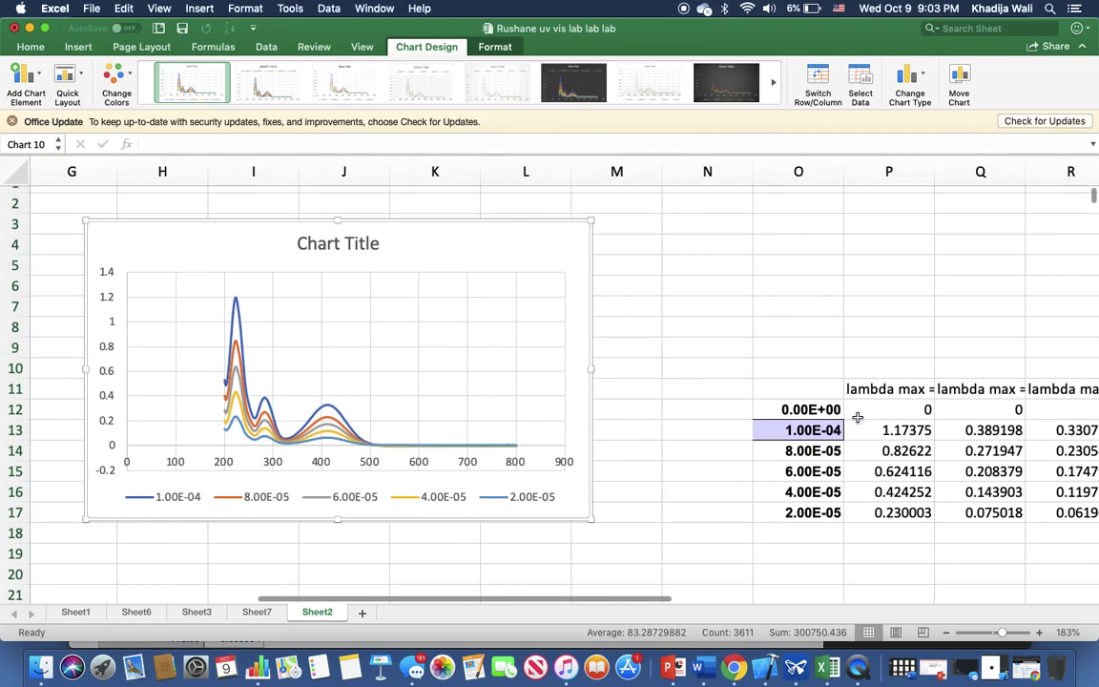
scroll(858, 416, "down", 5)
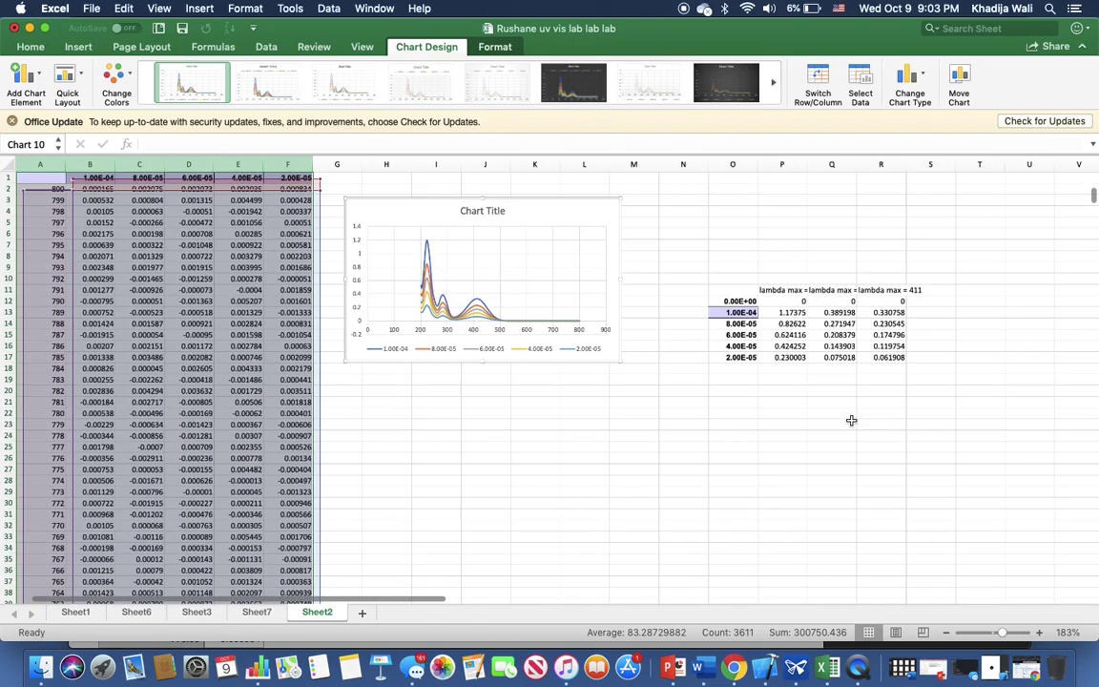
- Check the lambda max headings in P11 and Q11 against the corresponding peaks on the chart
double_click(788, 291)
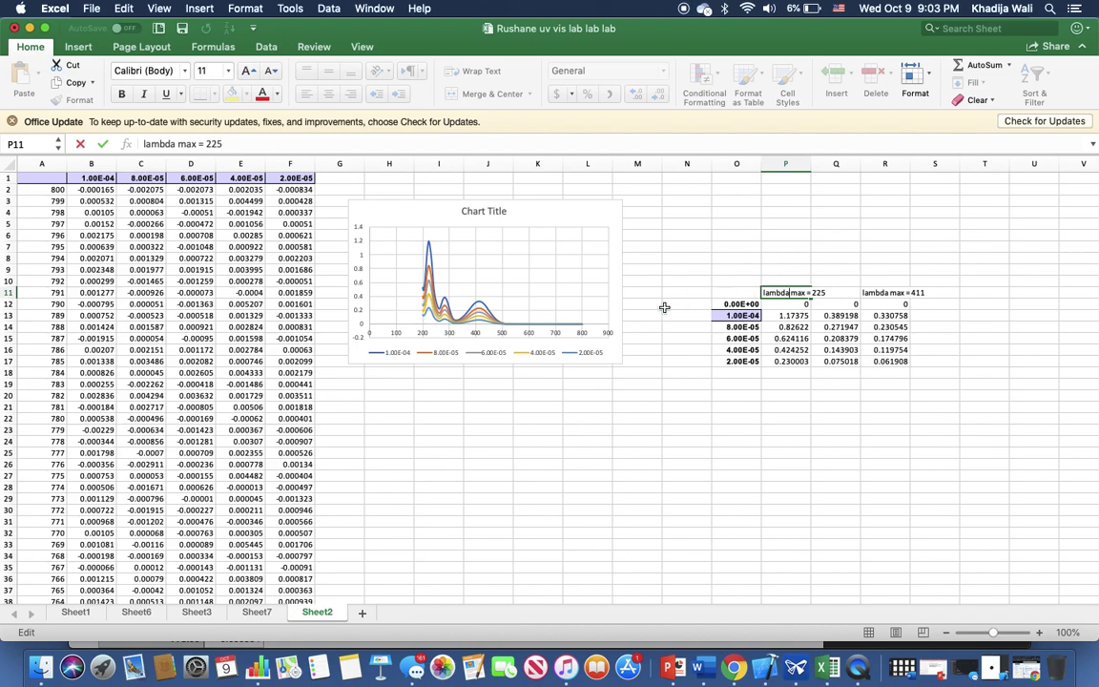
mouse_move(428, 246)
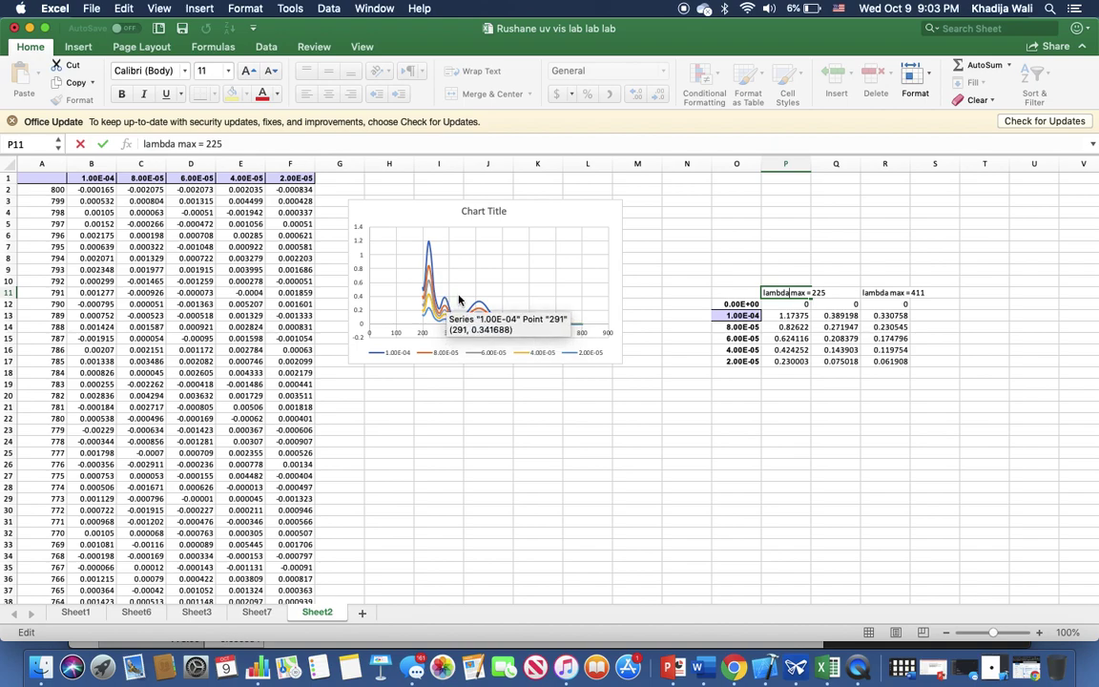
left_click(885, 452)
double_click(838, 292)
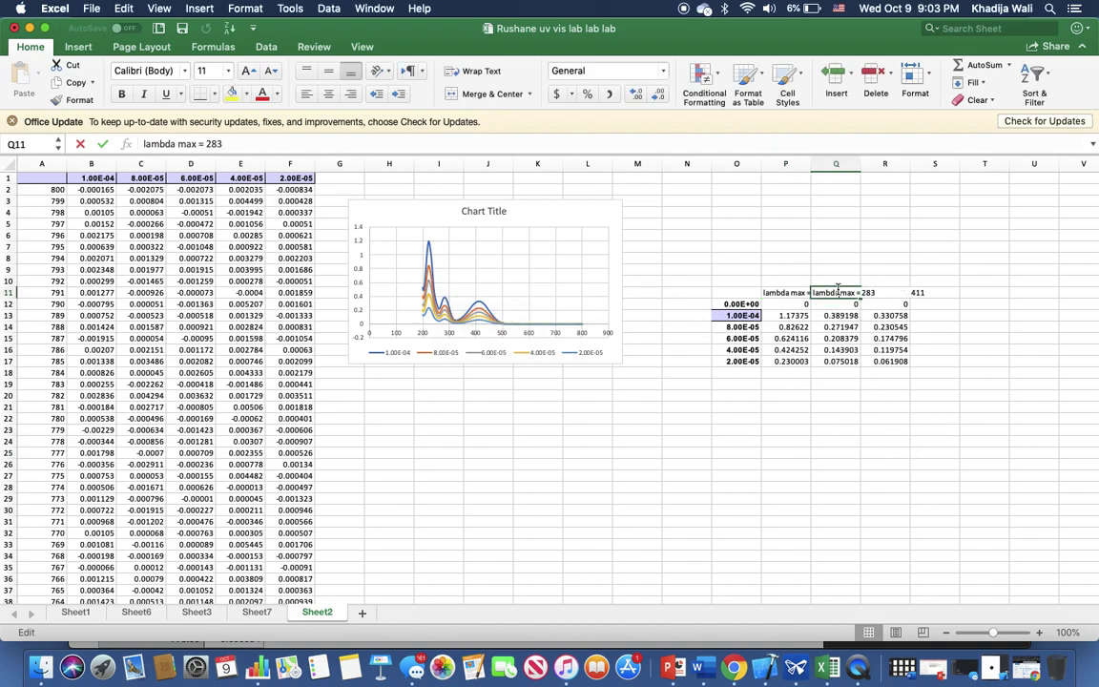
mouse_move(483, 307)
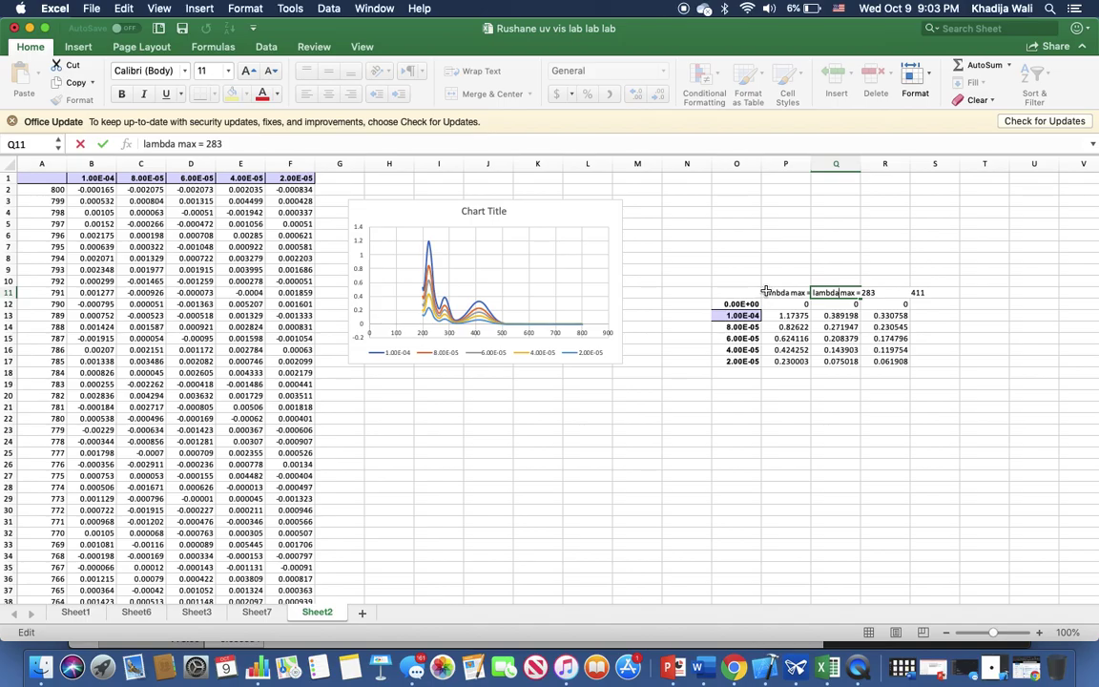
- Find the row for wavelength 225 in the data and copy its cells A577:F577
scroll(101, 385, "left", 1)
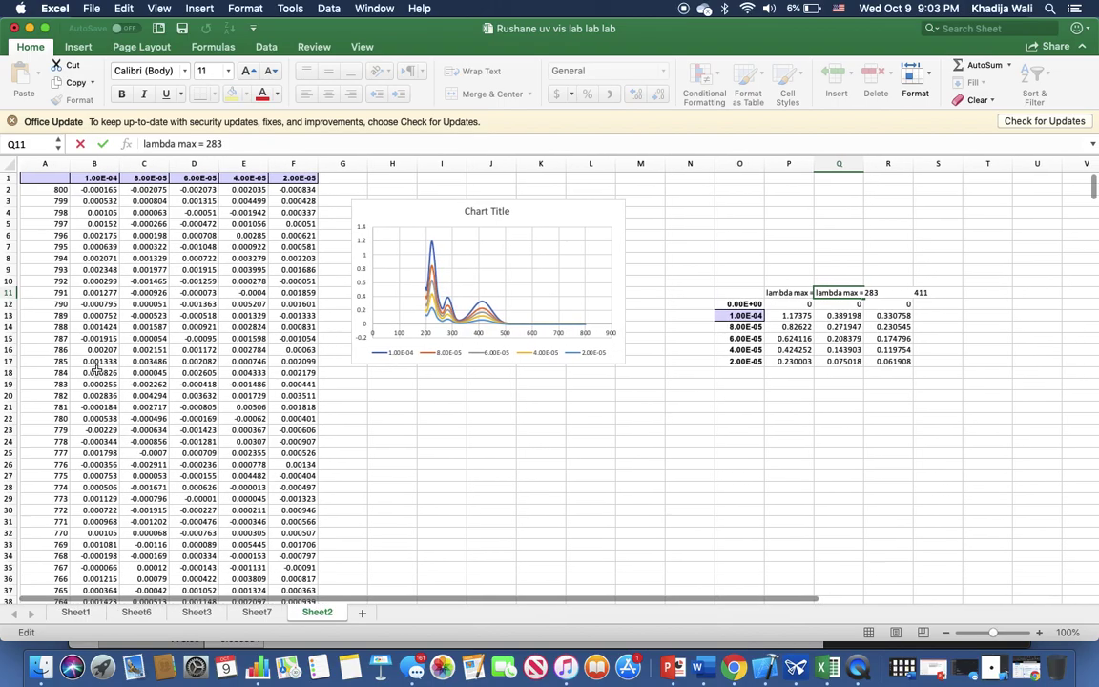
scroll(21, 435, "down", 20)
scroll(21, 435, "down", 20)
scroll(22, 435, "up", 1)
scroll(23, 435, "down", 4)
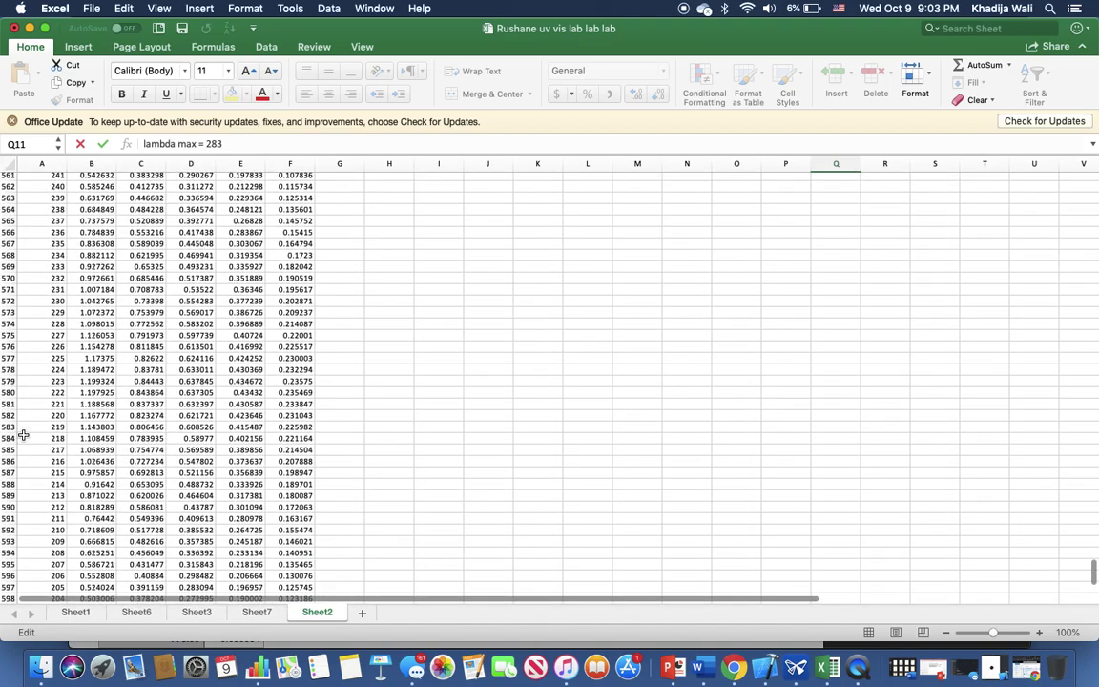
left_click(40, 359)
left_click_drag(7, 360, 121, 362)
left_click(325, 407)
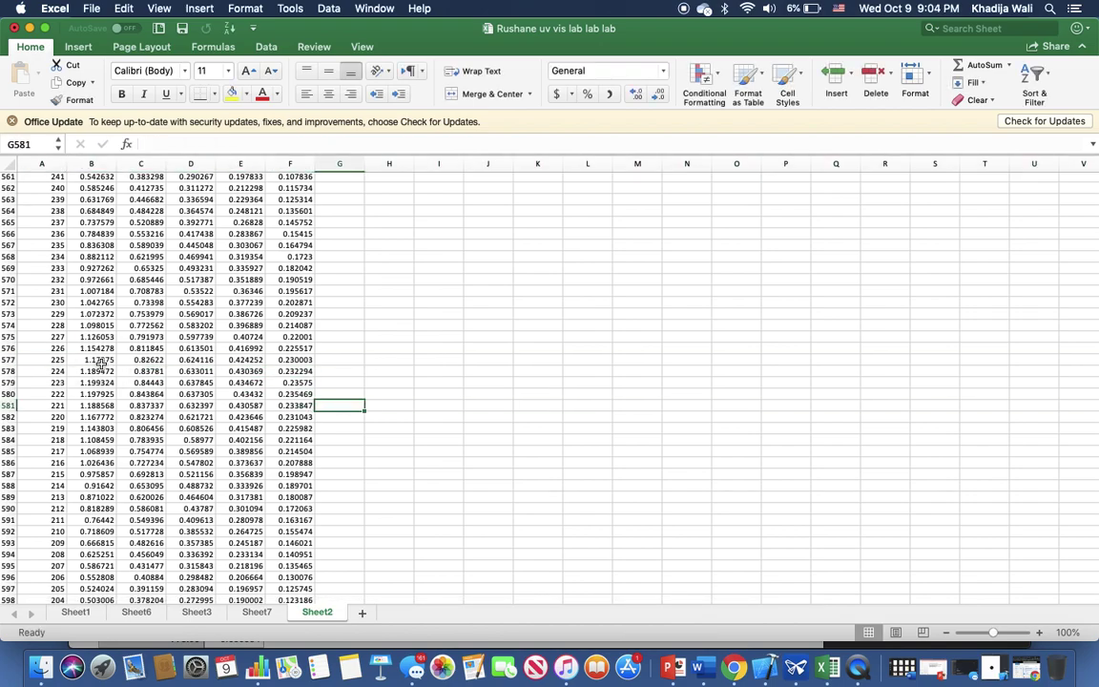
left_click_drag(42, 355, 274, 360)
key("super+c")
- Paste the copied wavelength 225 row below the lambda max table, starting at cell Q23, and end copy mode
scroll(749, 370, "up", 20)
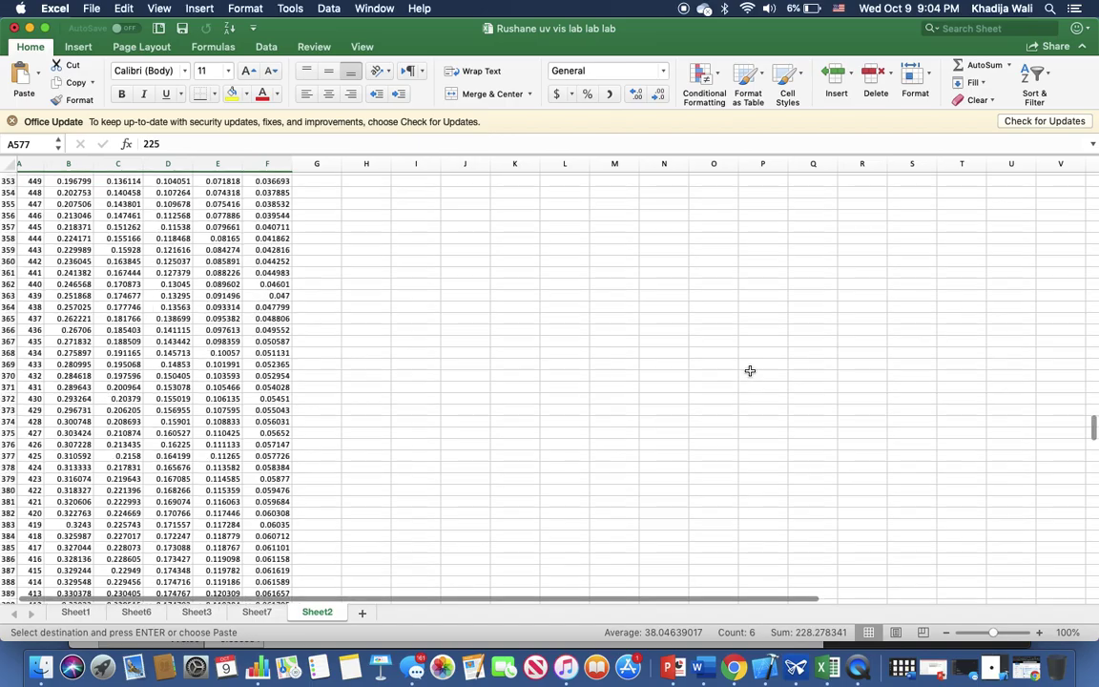
scroll(750, 370, "up", 20)
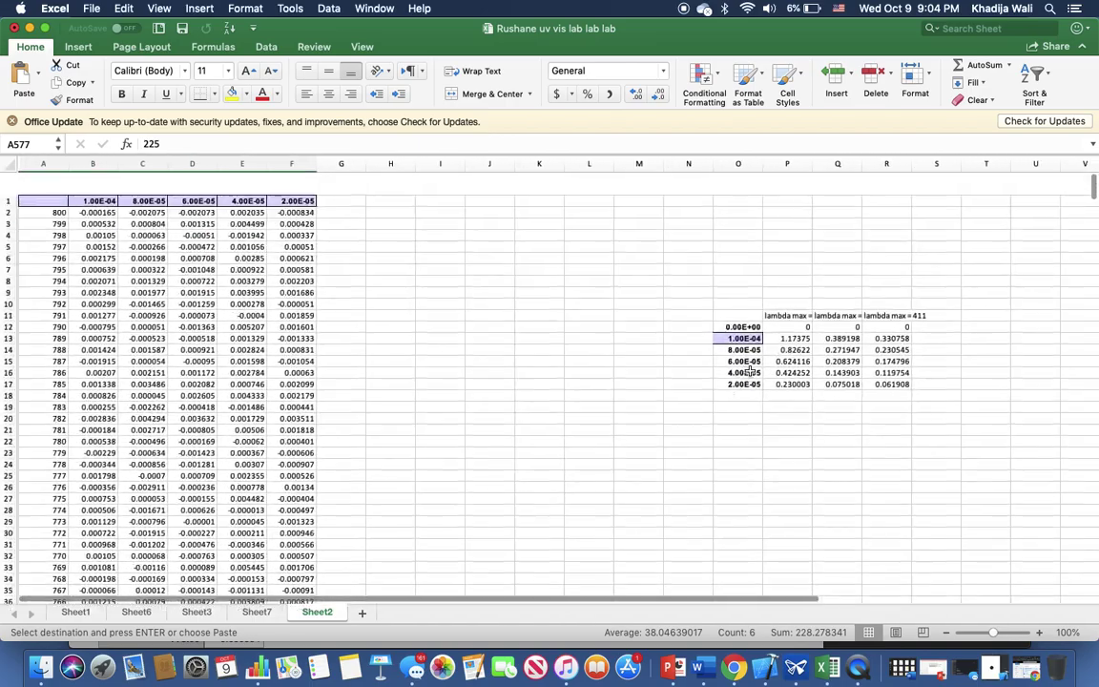
scroll(750, 368, "down", 3)
scroll(751, 368, "right", 2)
left_click(530, 384)
left_click(665, 373)
key("super+v")
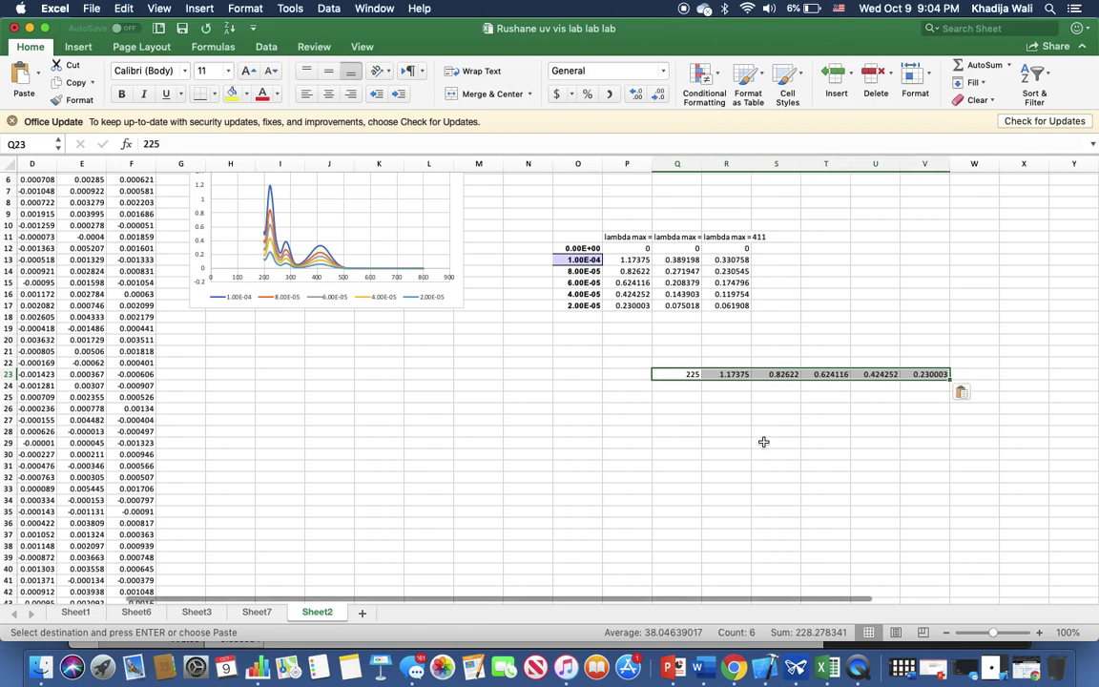
left_click(762, 439)
left_click(723, 374)
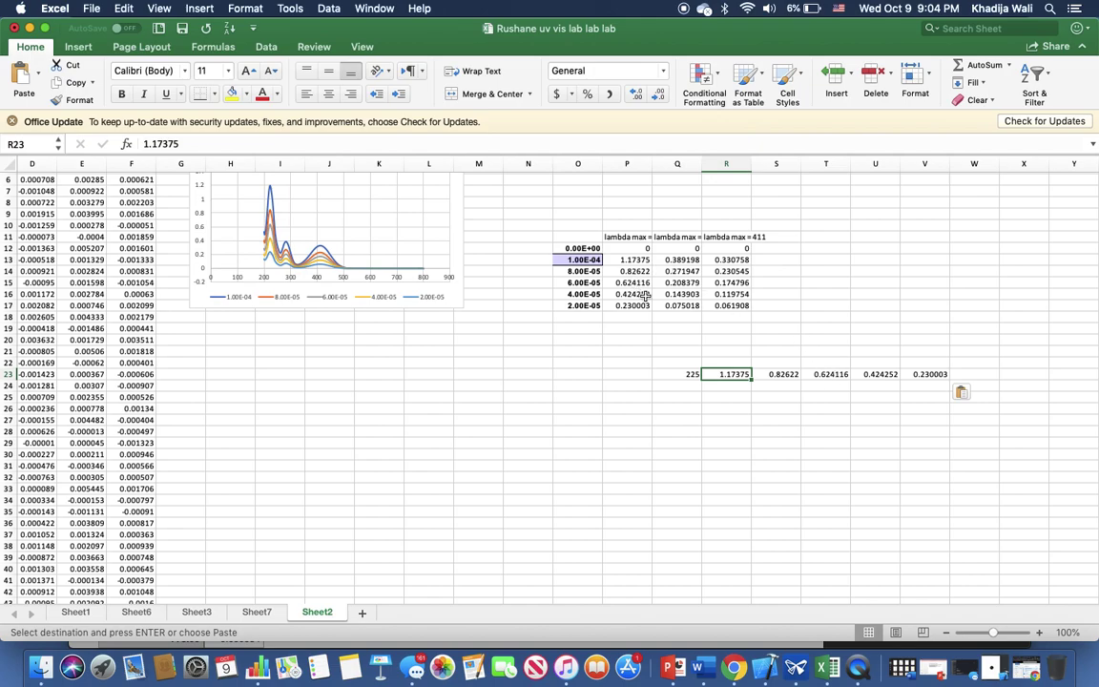
left_click(685, 237)
key("Escape")
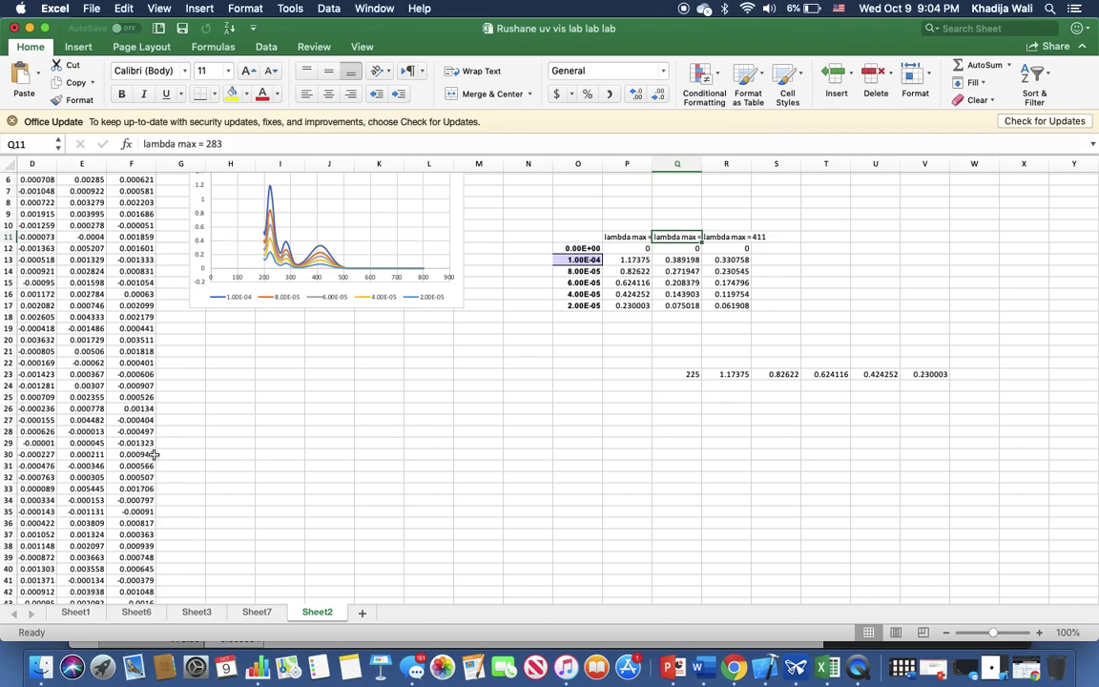
- Find the row for wavelength 283 in the data and copy its absorbance values B519:F519
scroll(96, 419, "left", 5)
scroll(95, 420, "down", 20)
scroll(104, 467, "down", 20)
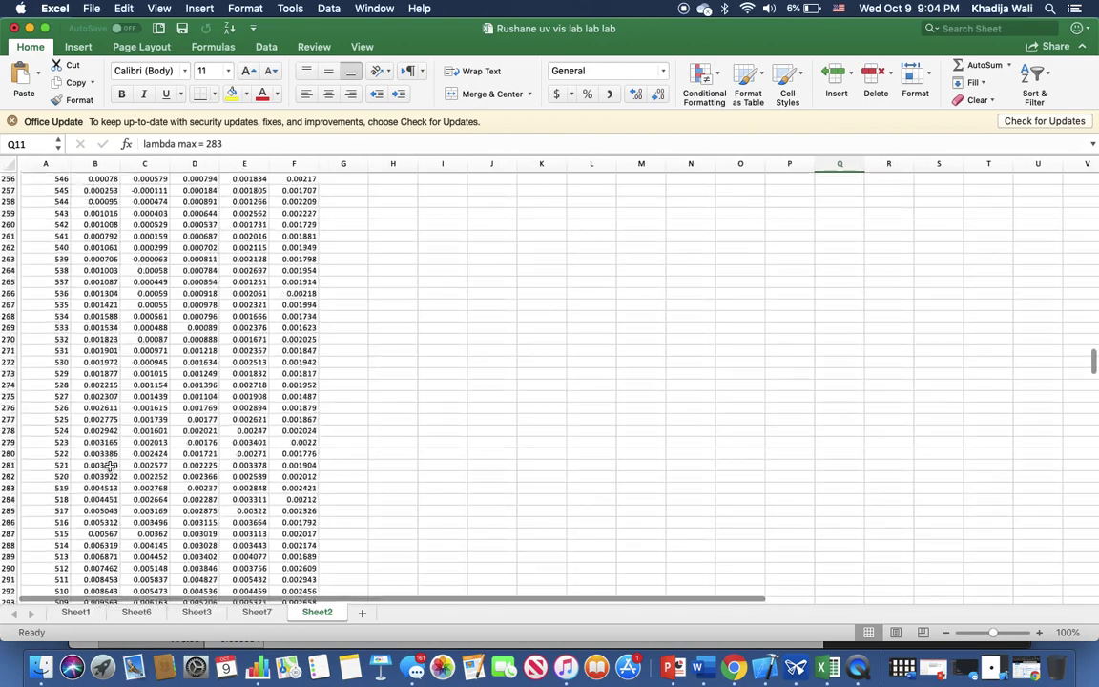
scroll(110, 467, "down", 5)
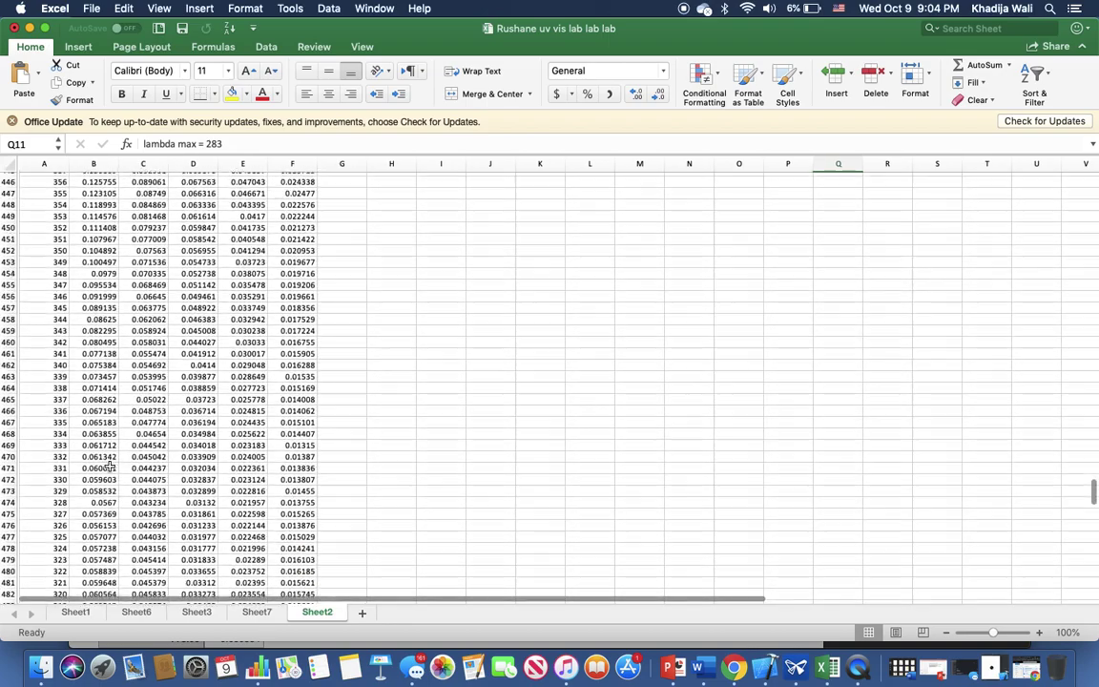
scroll(110, 466, "down", 3)
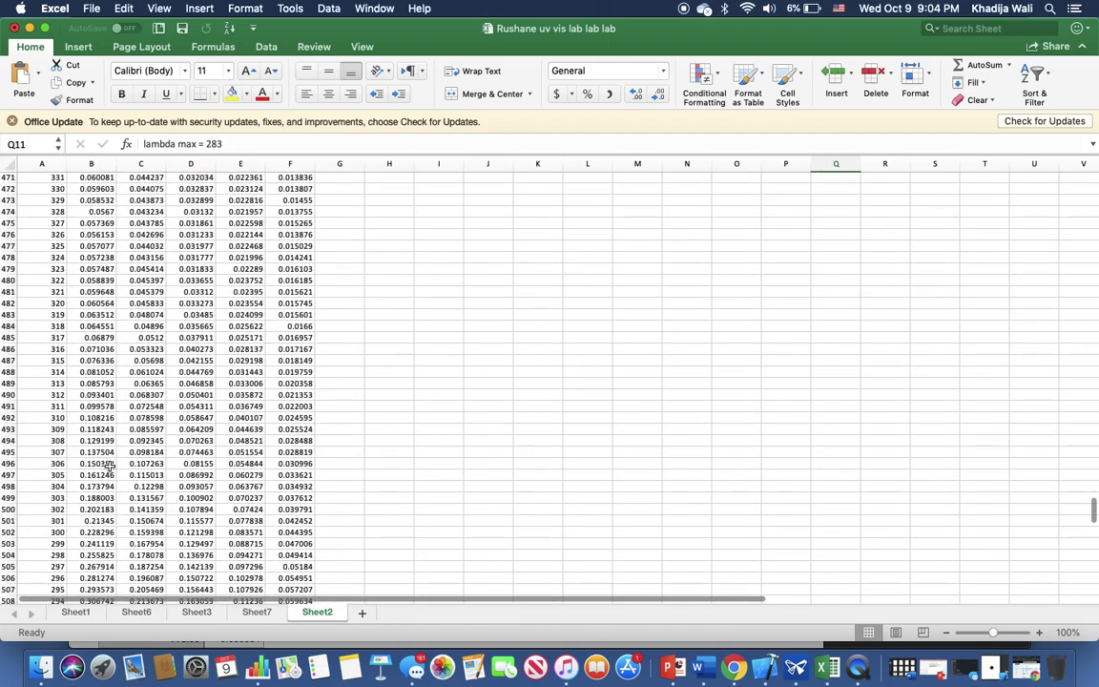
scroll(110, 467, "down", 10)
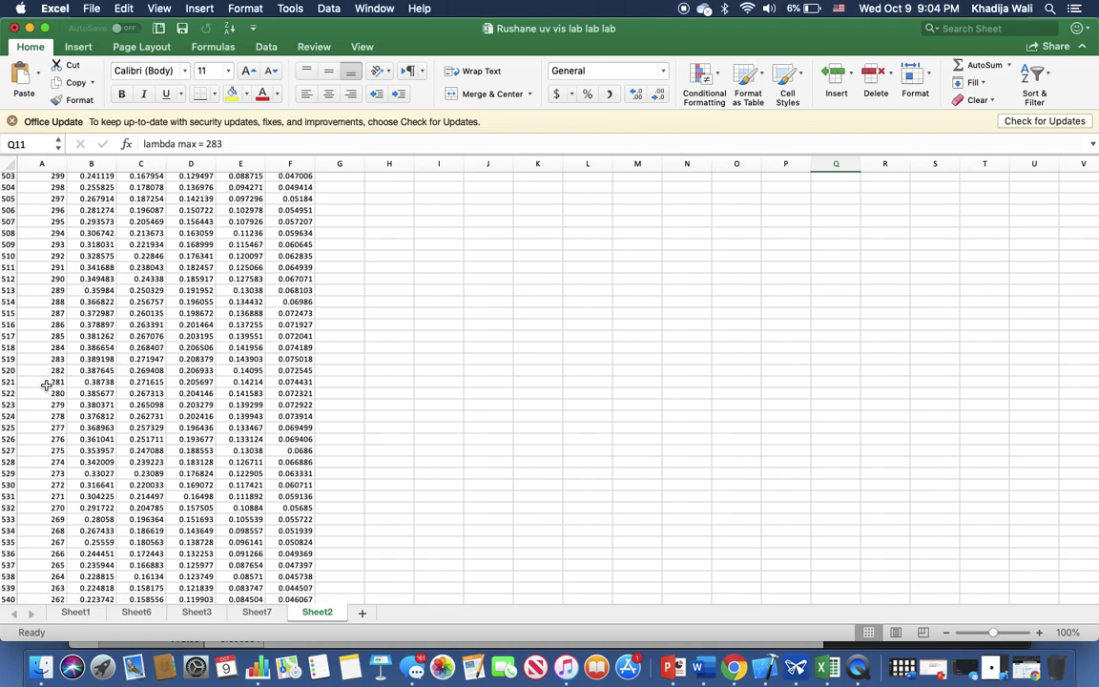
left_click_drag(83, 362, 308, 362)
key("super+c")
- Paste the copied absorbance values for wavelength 283 directly under the 225 values, starting at cell R24
scroll(308, 363, "up", 20)
scroll(833, 412, "up", 20)
scroll(833, 412, "up", 5)
scroll(839, 496, "right", 3)
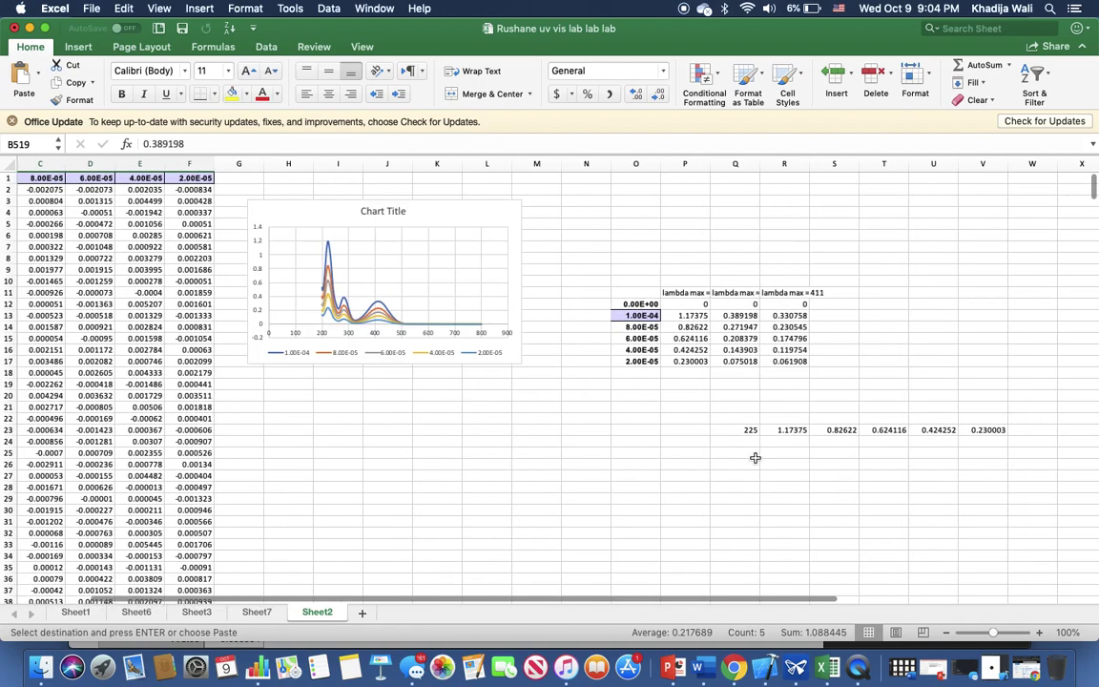
left_click(780, 443)
key("super+v")
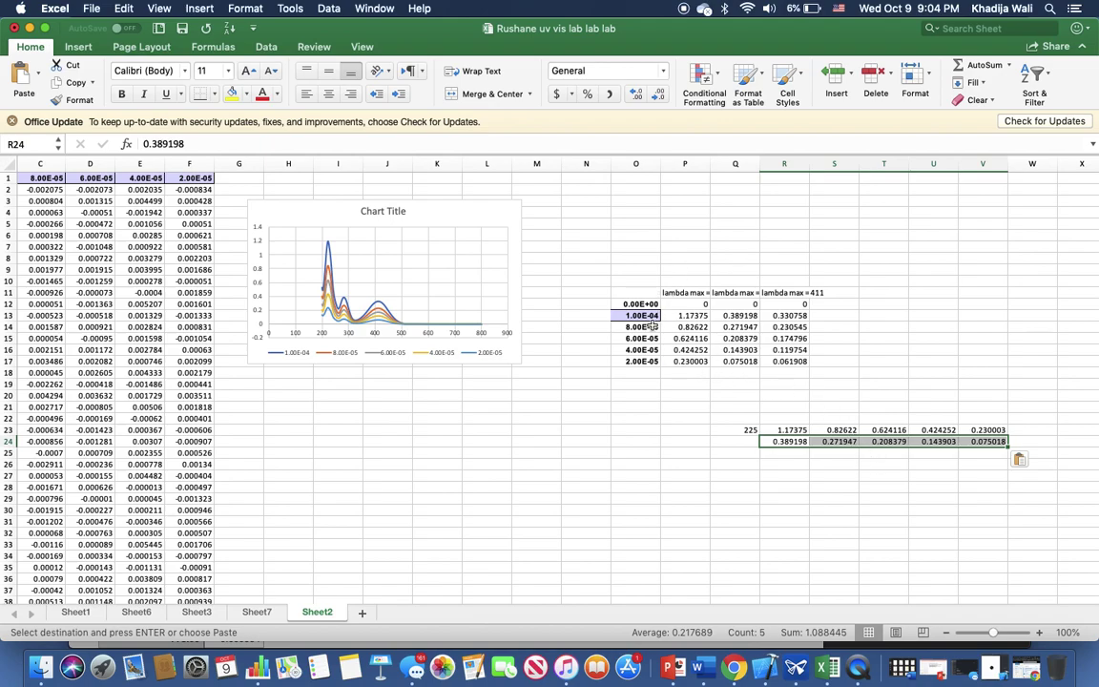
- Insert a marker-only scatter chart of the lambda max table O11:R17 and move it slightly lower on the sheet
left_click_drag(620, 298, 777, 362)
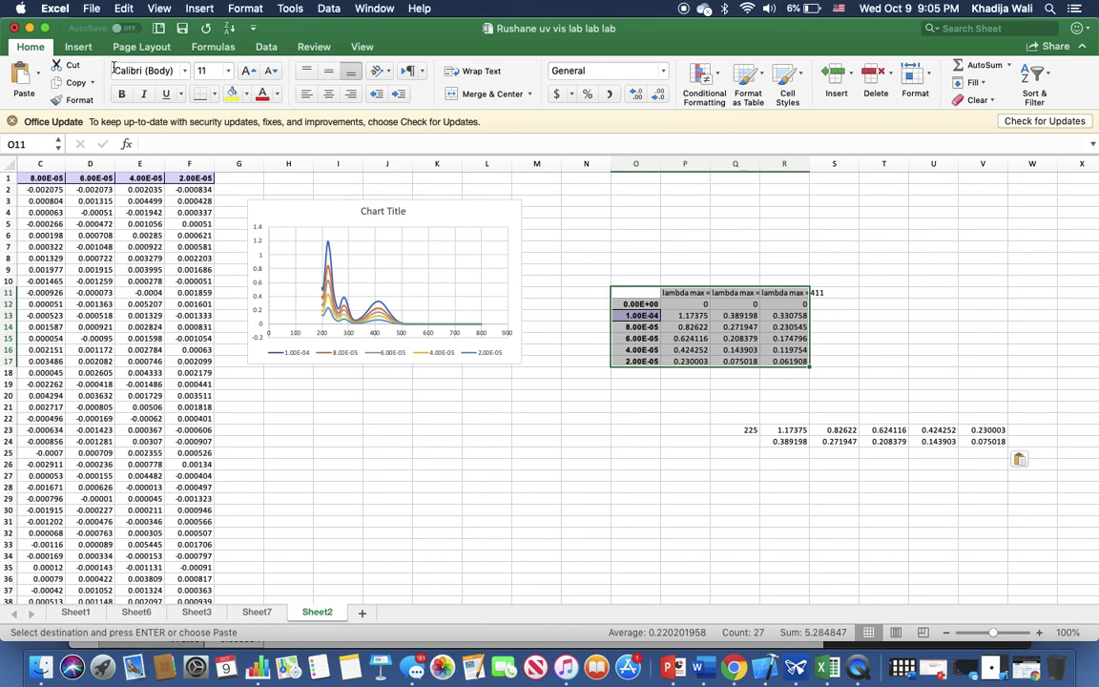
left_click(79, 50)
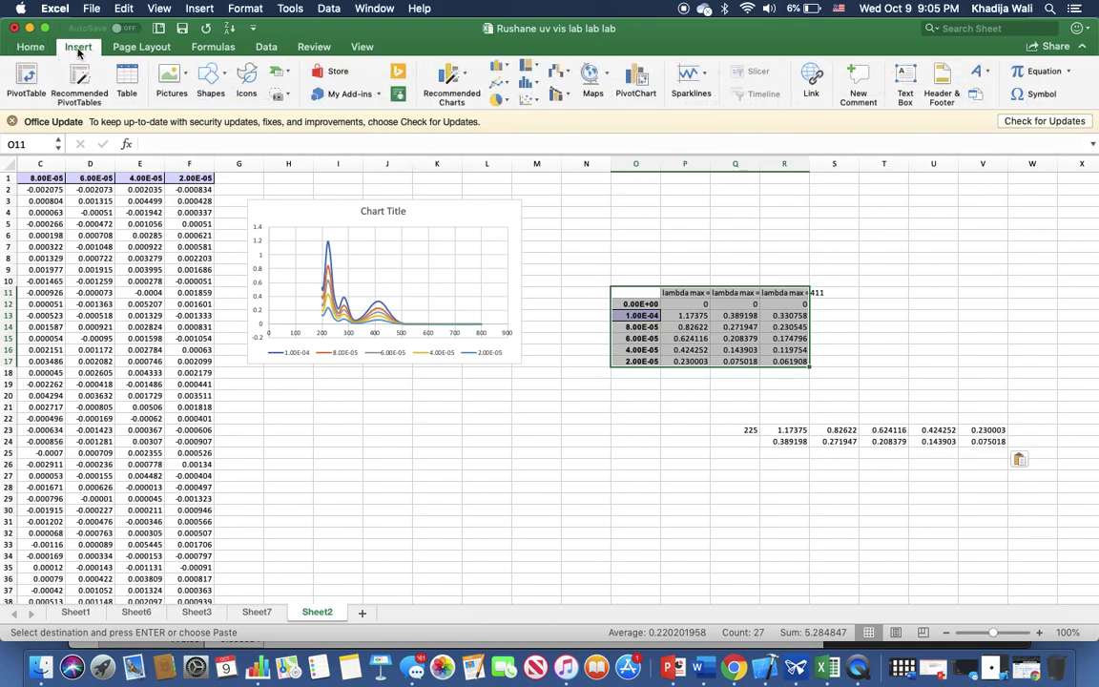
left_click(529, 99)
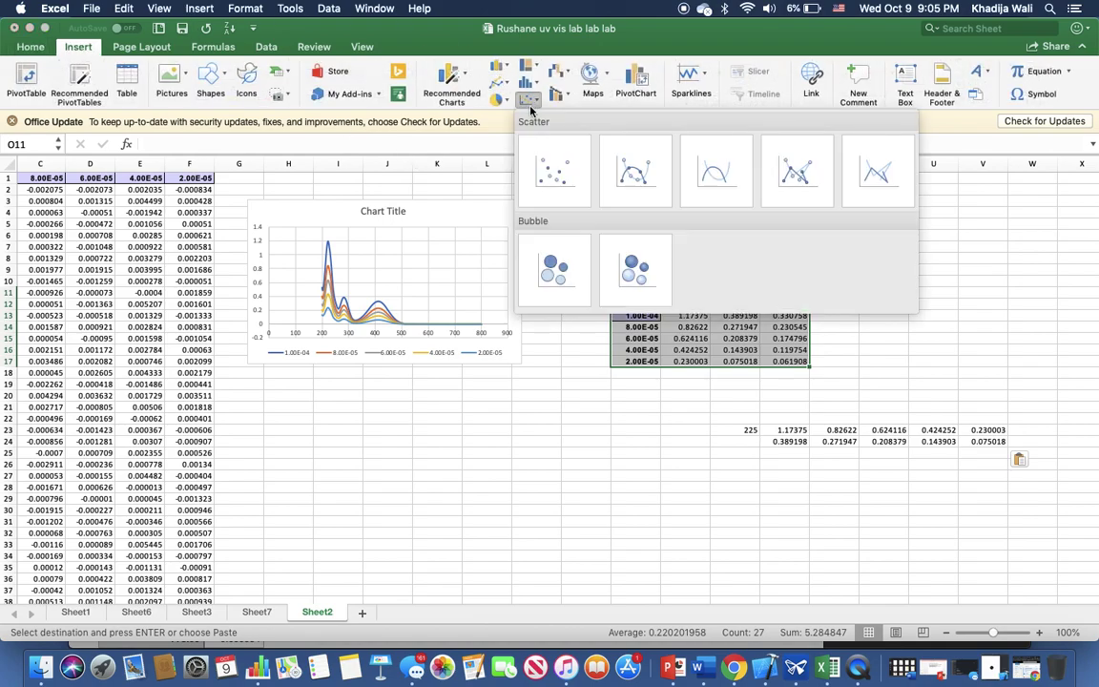
left_click(560, 178)
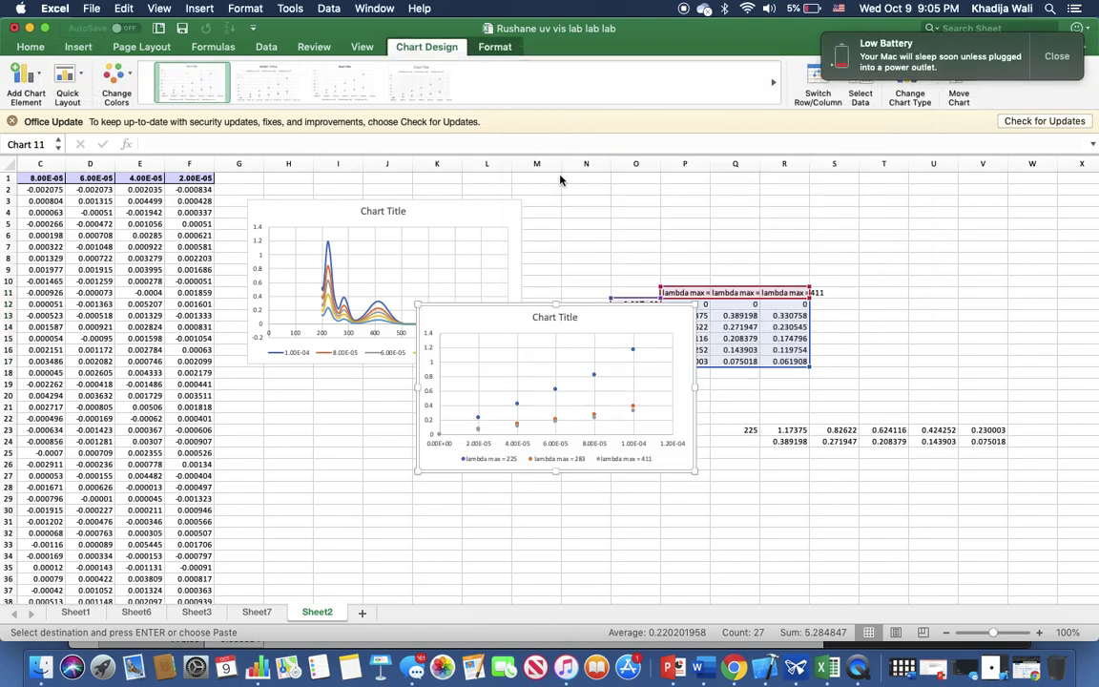
left_click_drag(507, 317, 493, 351)
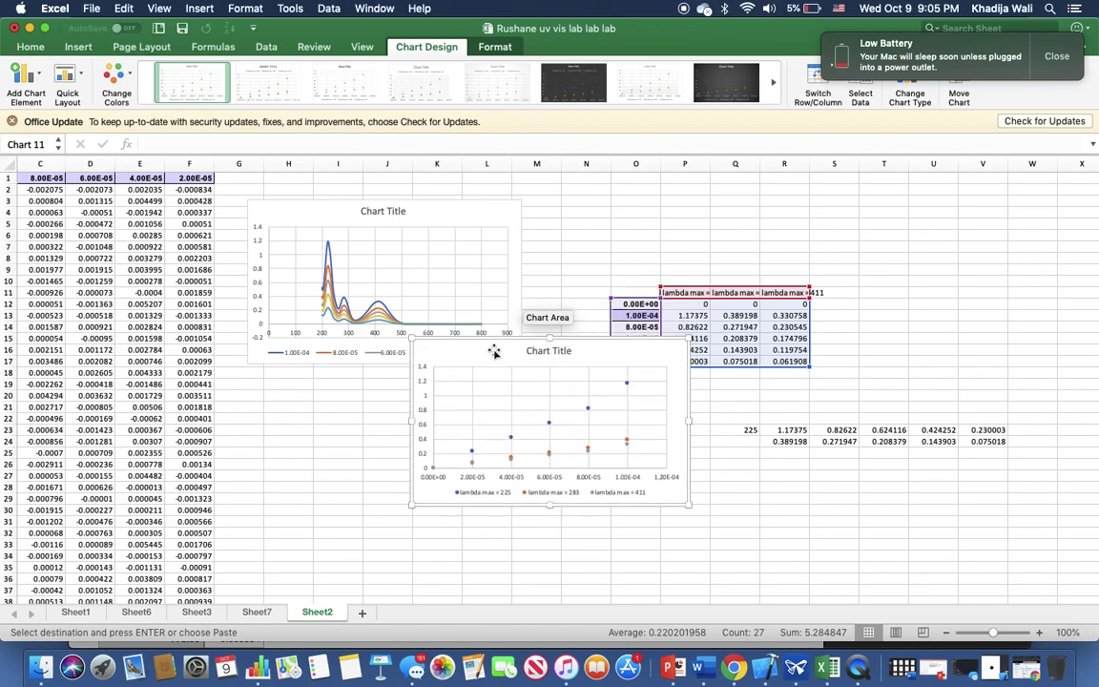
- Add a linear trendline to the lambda max = 225 series in the new scatter chart
left_click(470, 455)
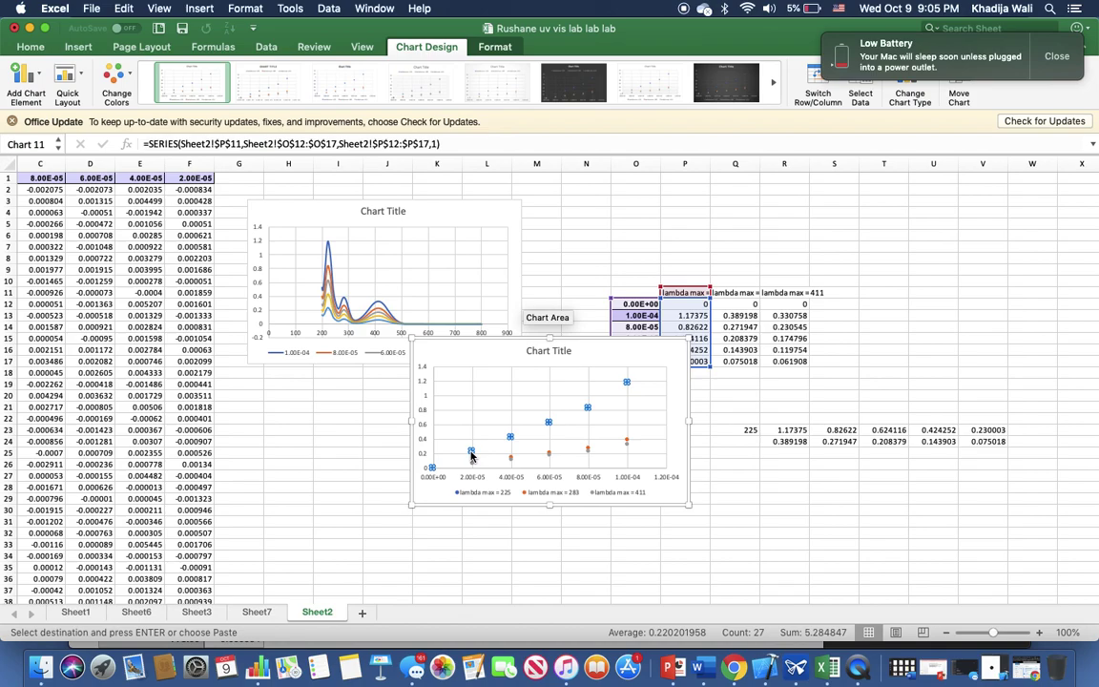
left_click(39, 80)
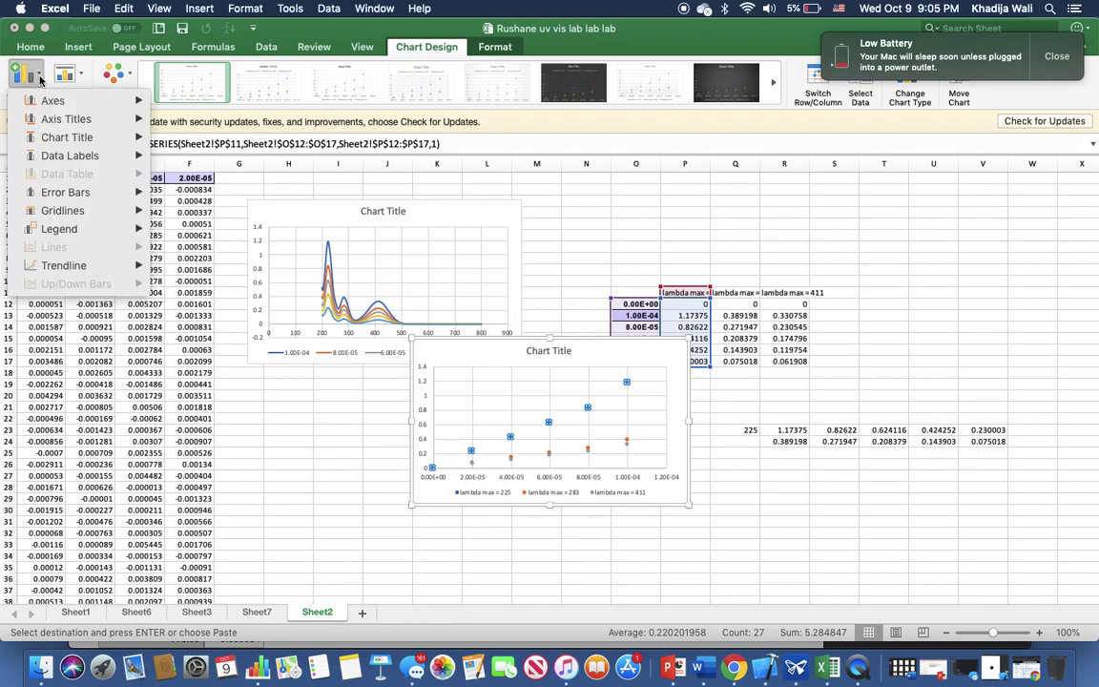
mouse_move(123, 264)
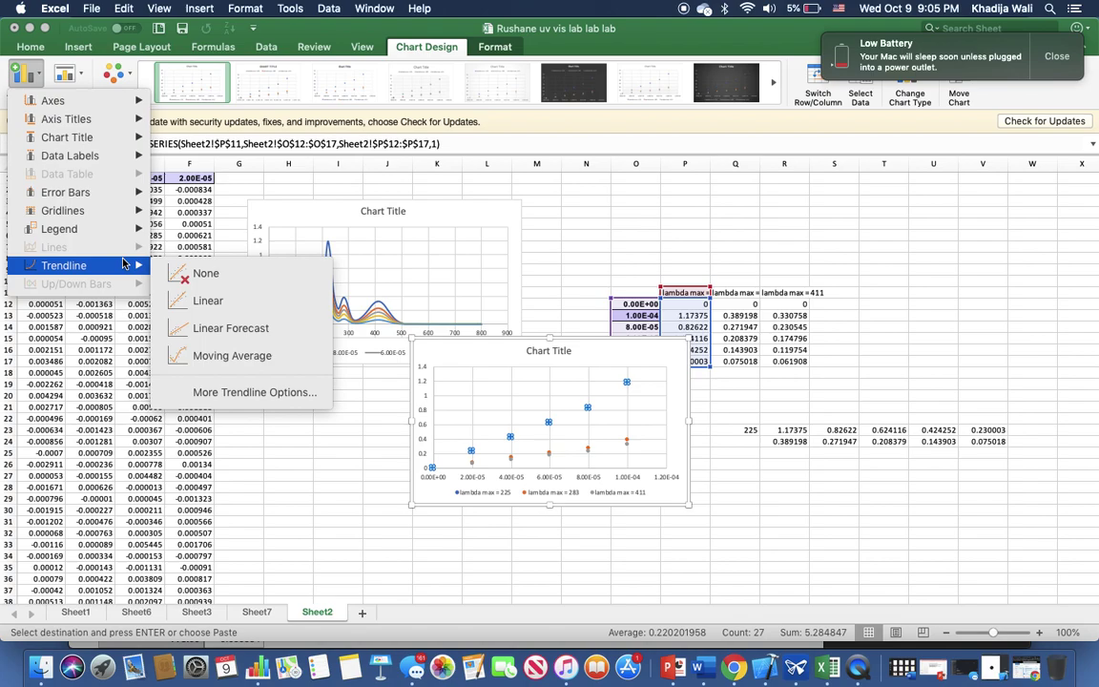
left_click(180, 301)
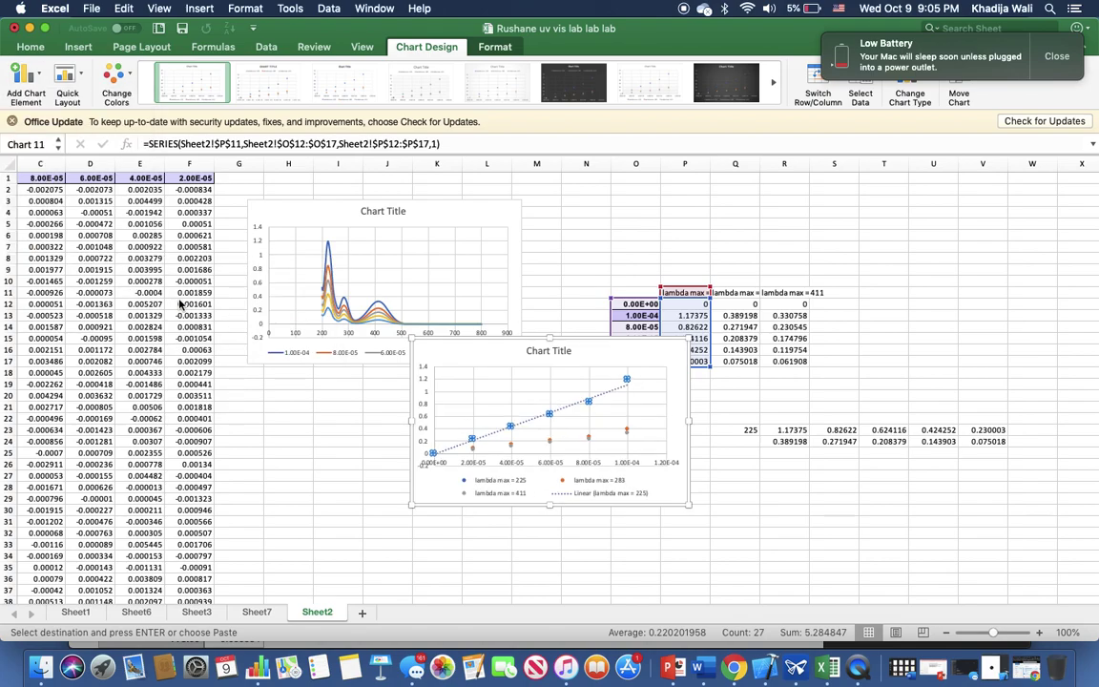
- Add a linear trendline to the lambda max = 411 series in the scatter chart
left_click(551, 443)
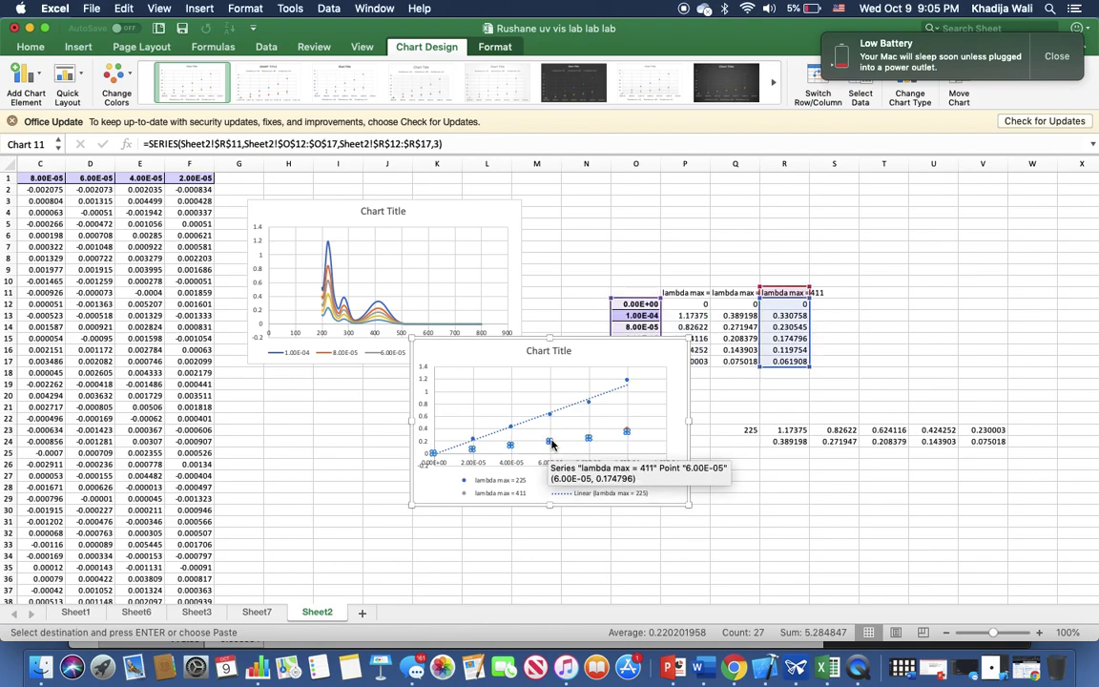
left_click(26, 75)
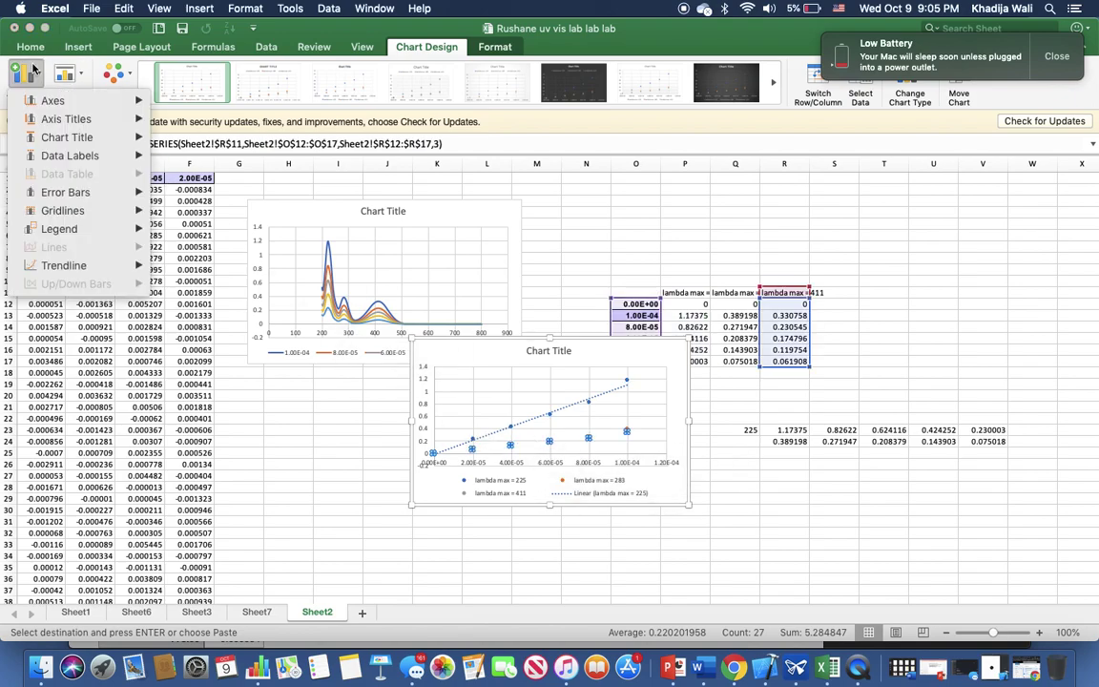
mouse_move(89, 267)
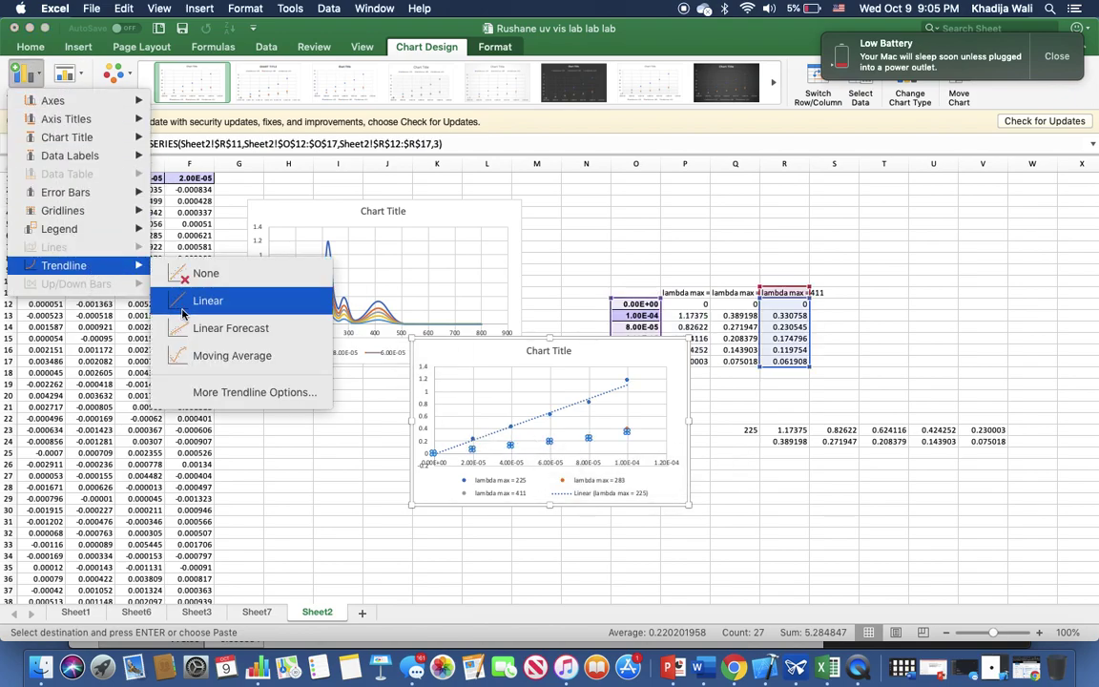
left_click(184, 302)
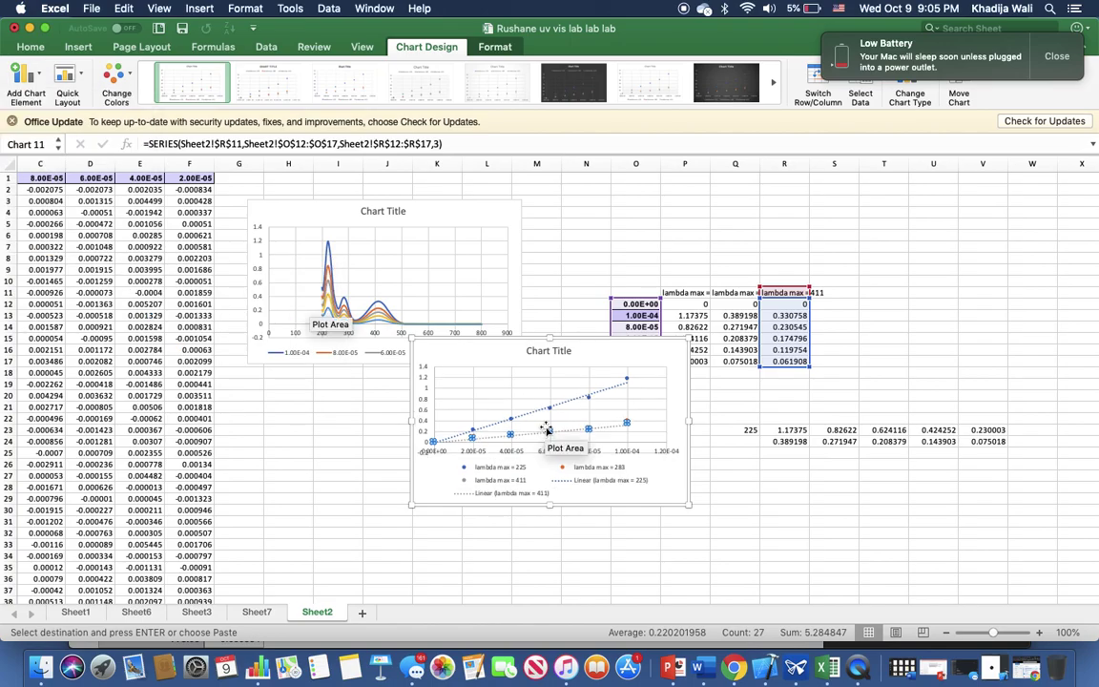
- Add a linear trendline to the lambda max = 283 series in the scatter chart, then deselect the series
scroll(598, 445, "up", 10)
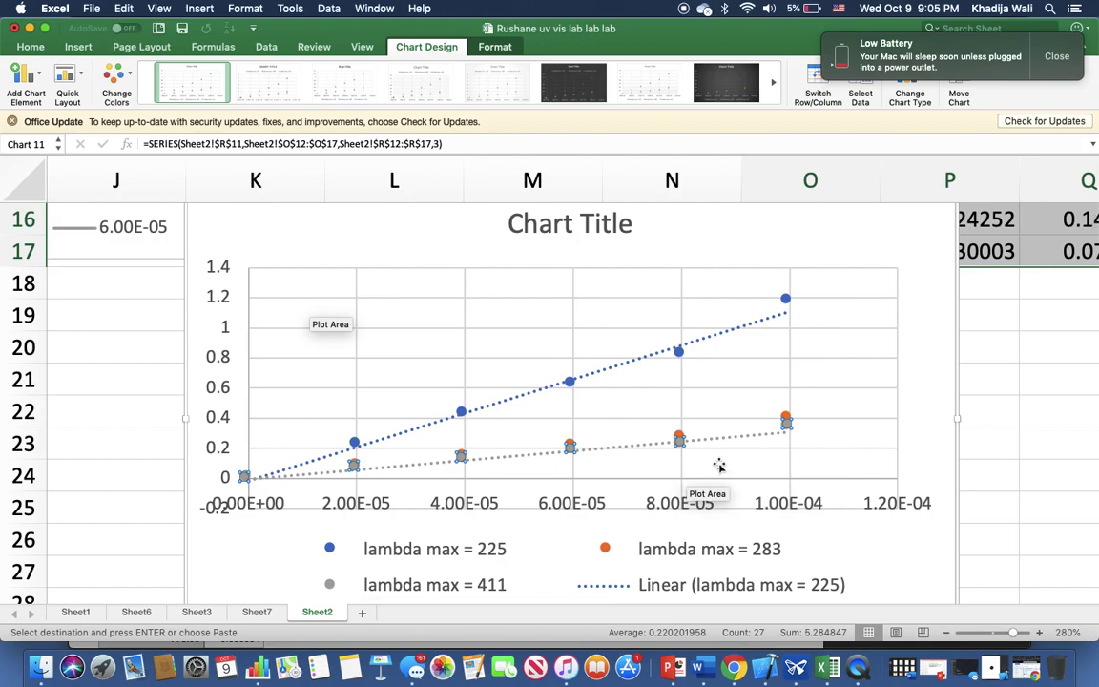
left_click(785, 418)
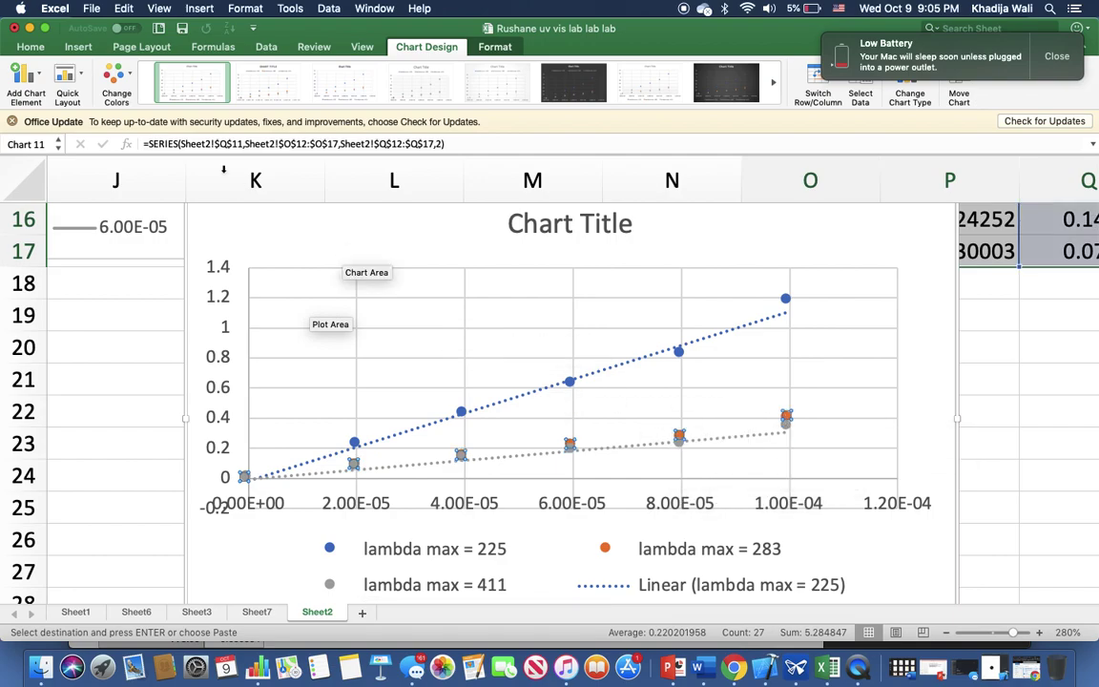
left_click(25, 74)
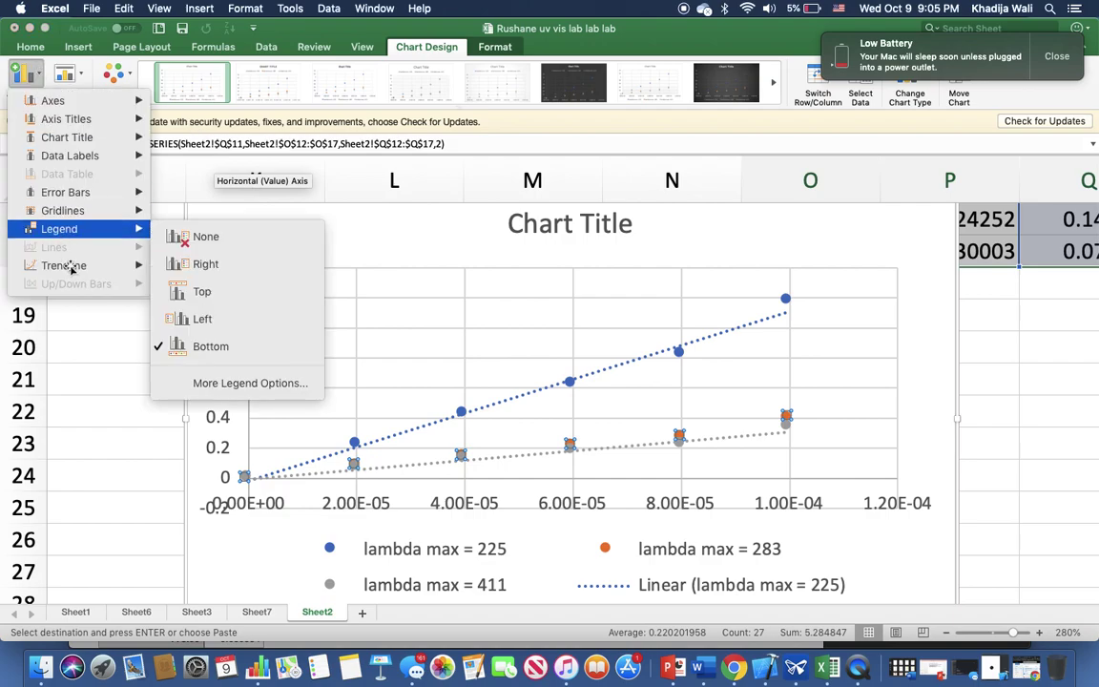
mouse_move(74, 272)
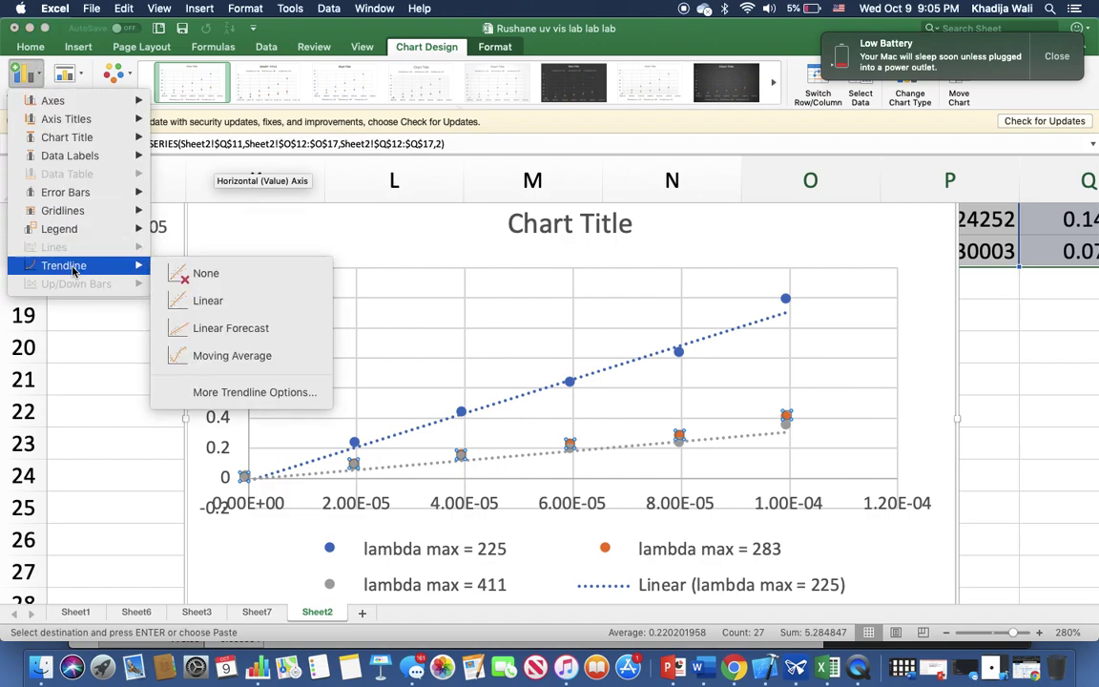
left_click(205, 300)
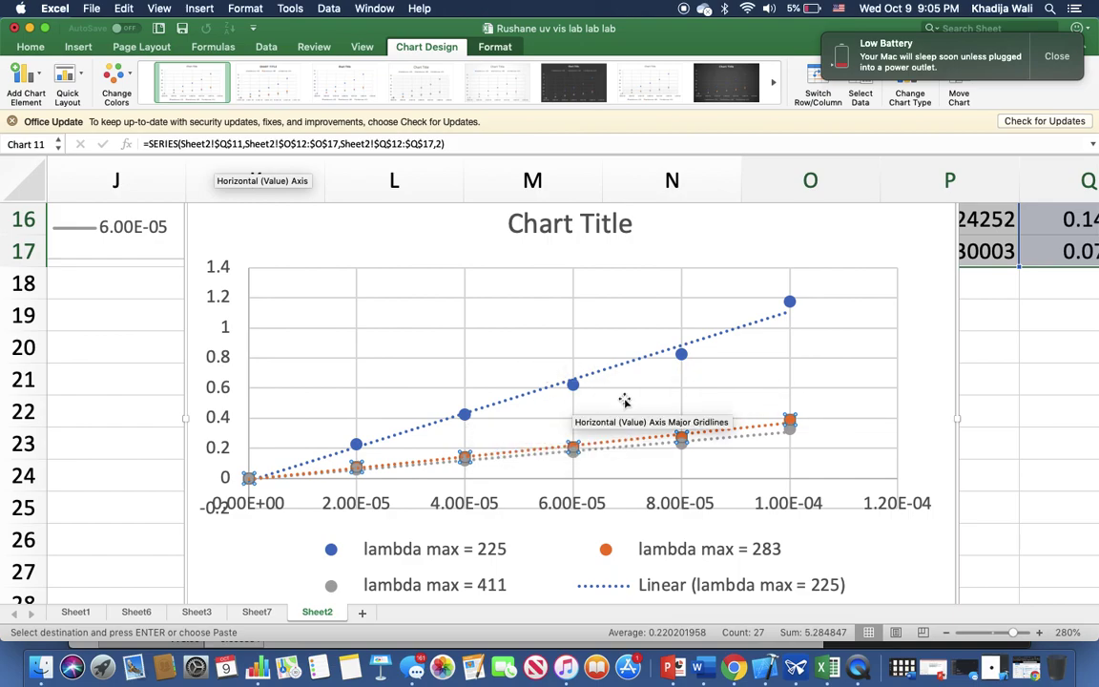
scroll(684, 449, "down", 2)
scroll(684, 449, "down", 5)
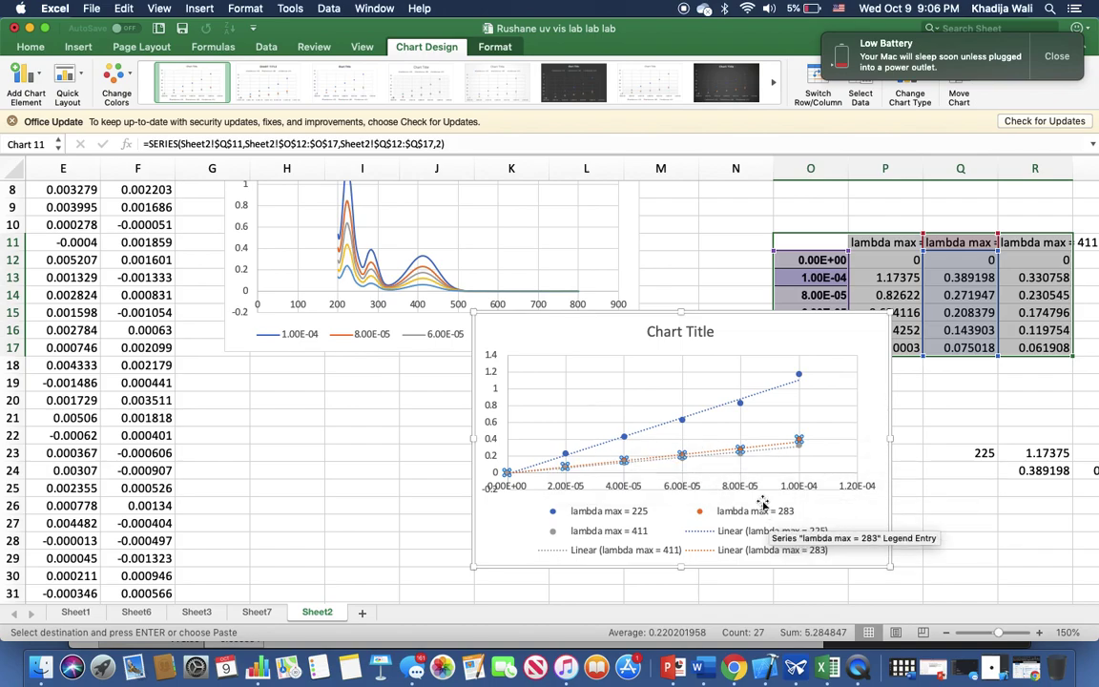
left_click(949, 557)
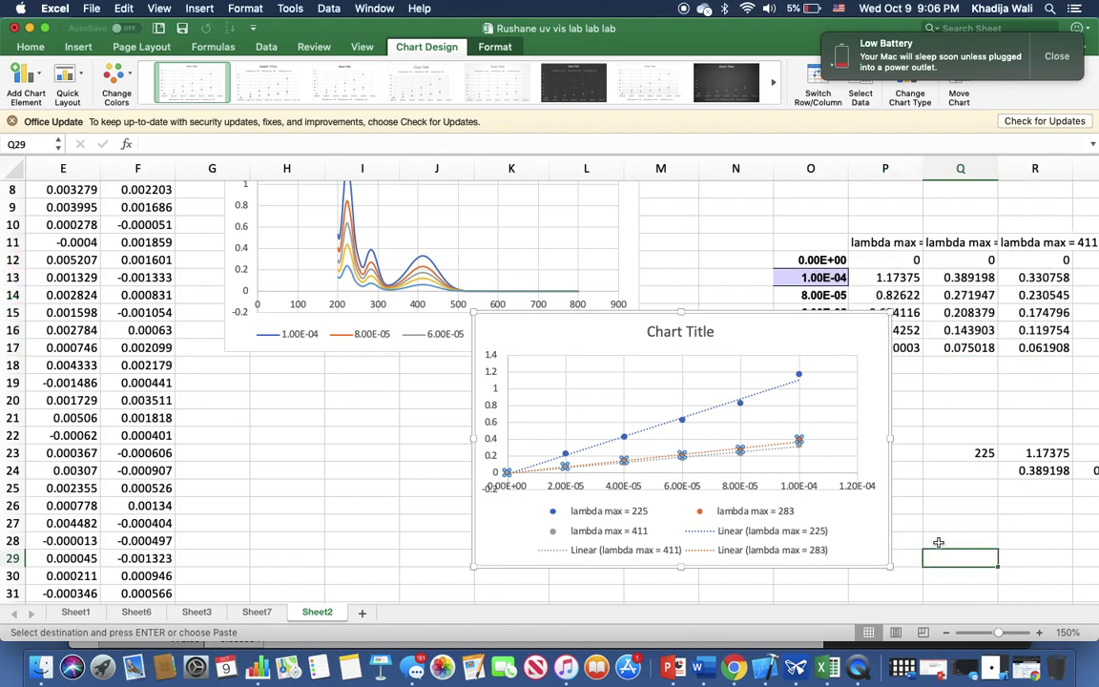
- Format the lambda max = 225 trendline as a black line with a solid dash type
left_click(768, 395)
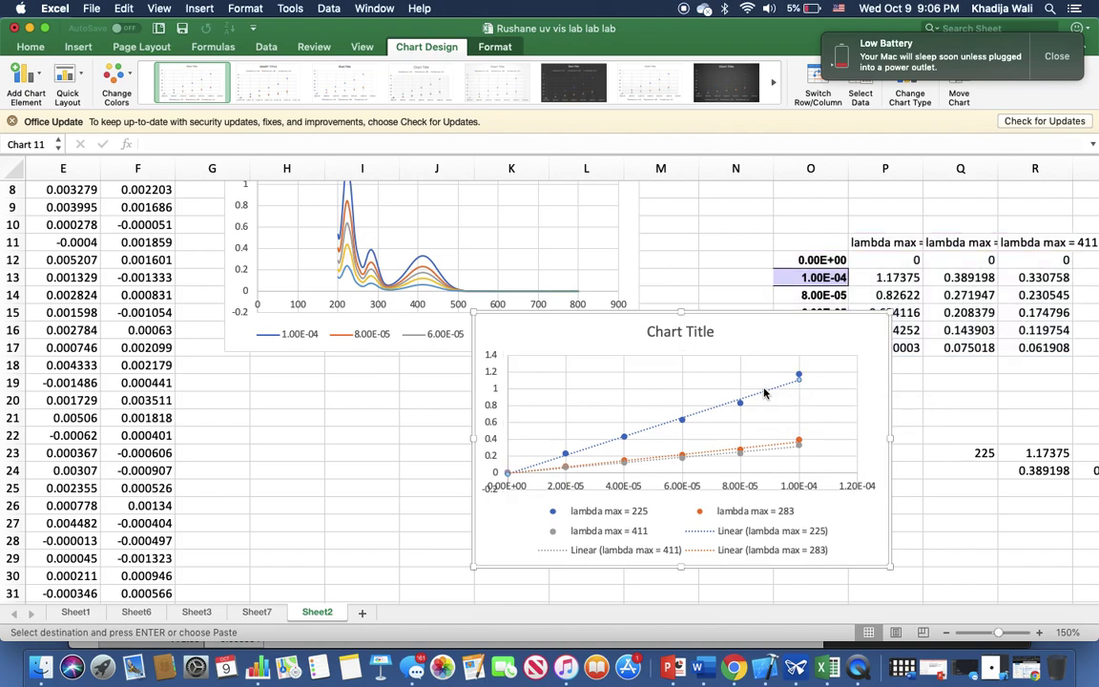
double_click(764, 392)
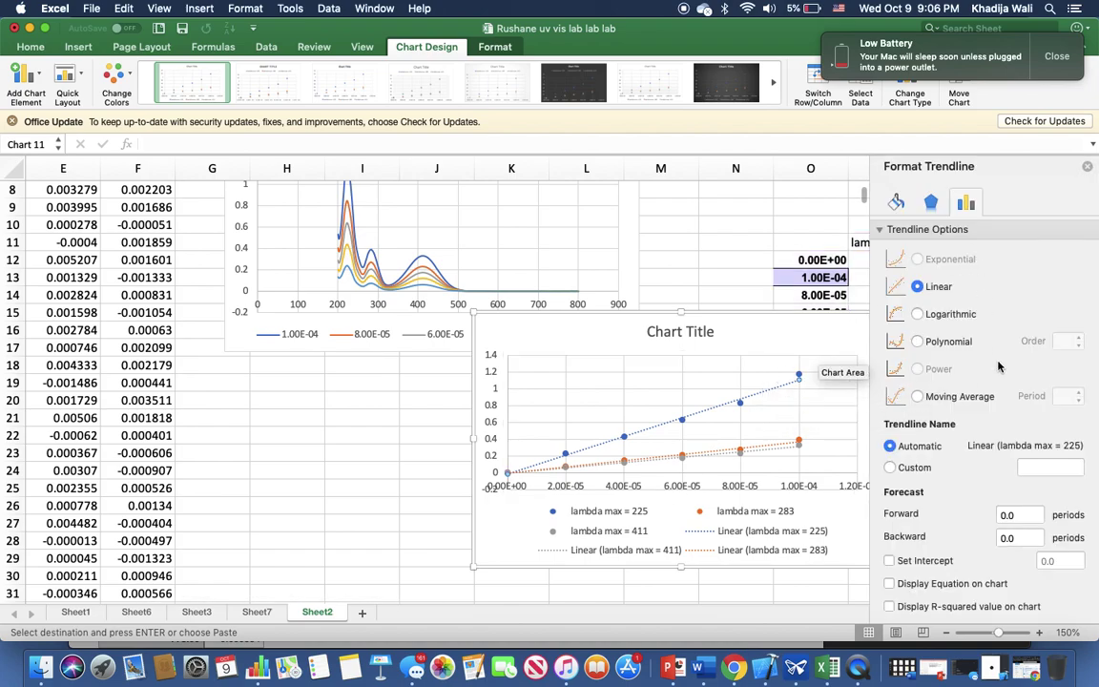
scroll(954, 422, "down", 1)
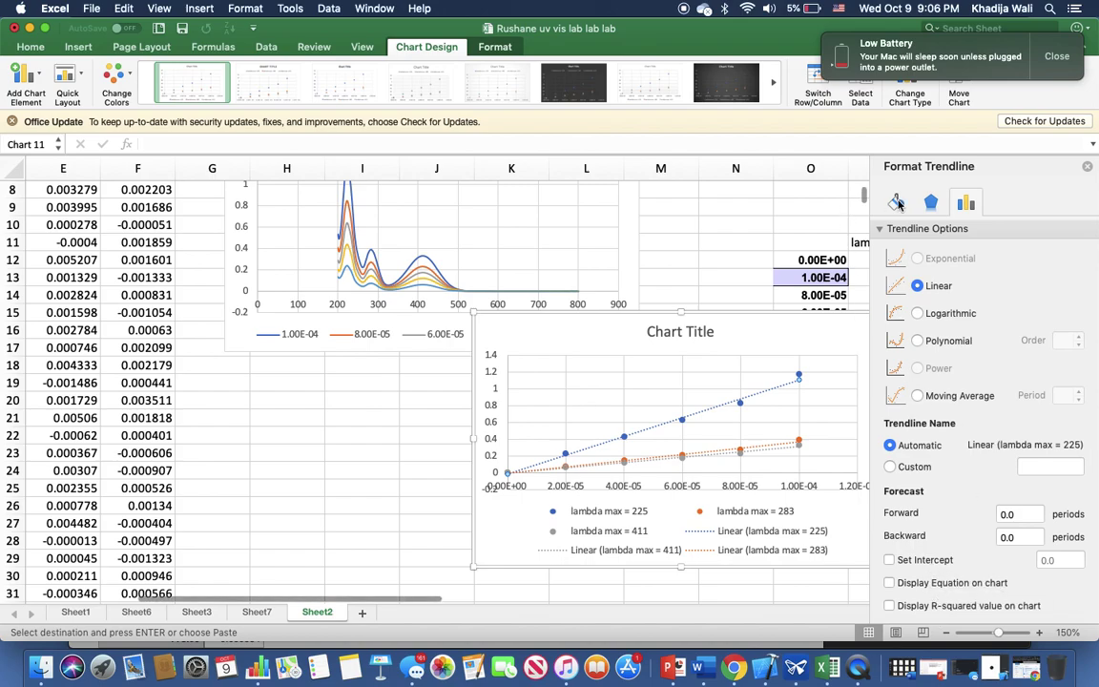
left_click(896, 202)
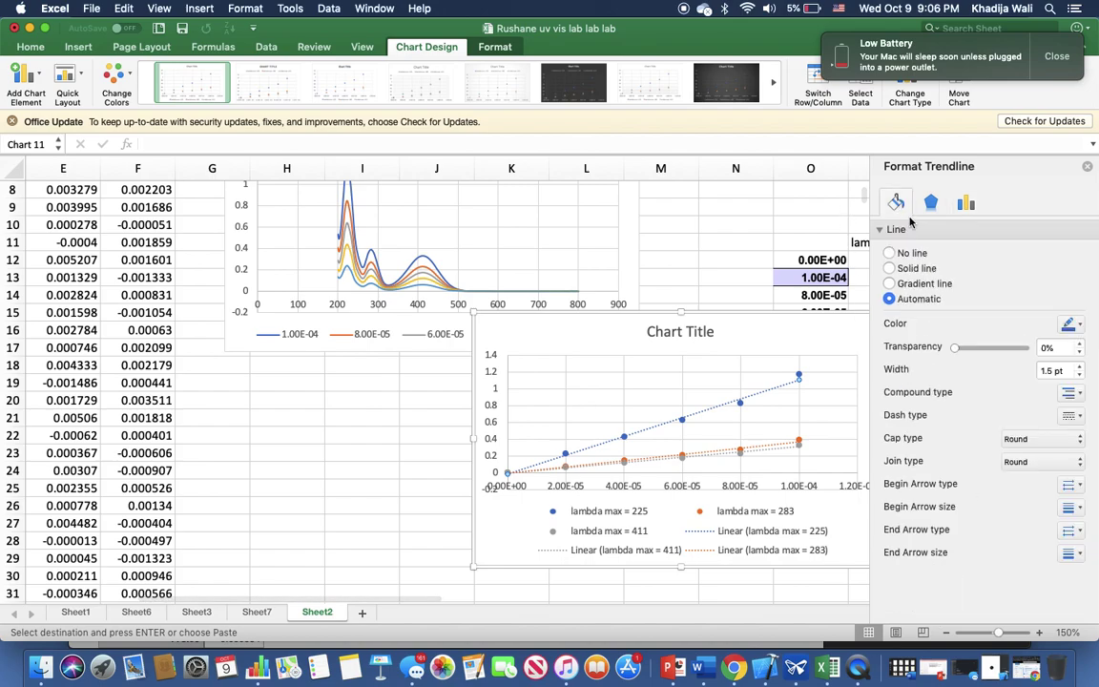
left_click(1066, 326)
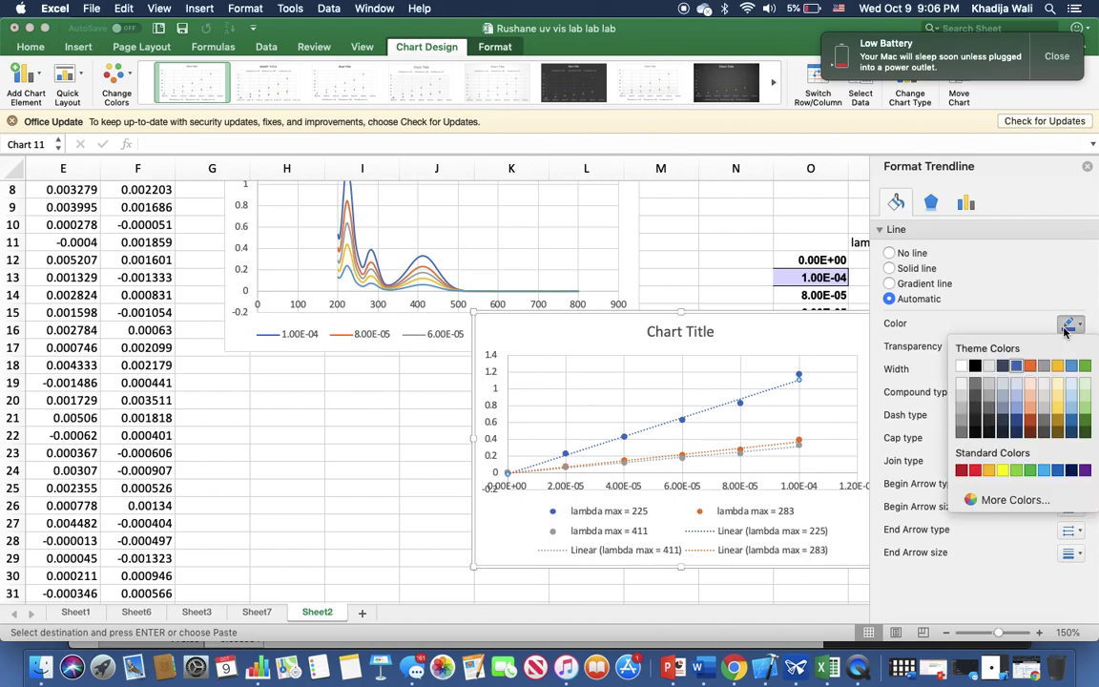
left_click(974, 368)
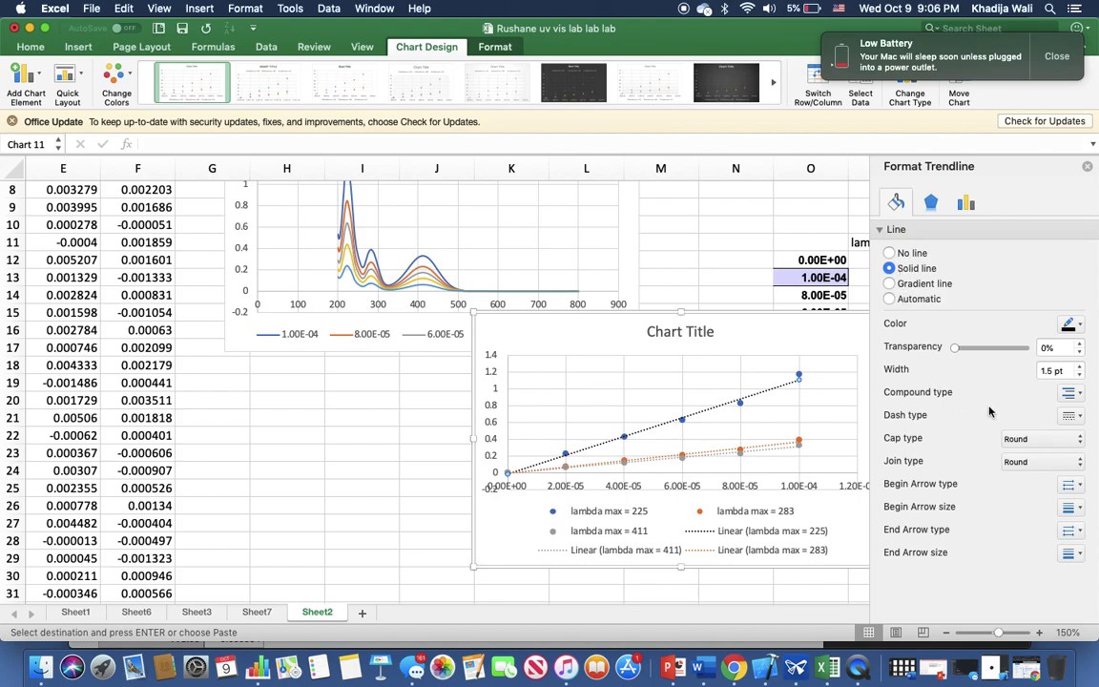
left_click(1069, 416)
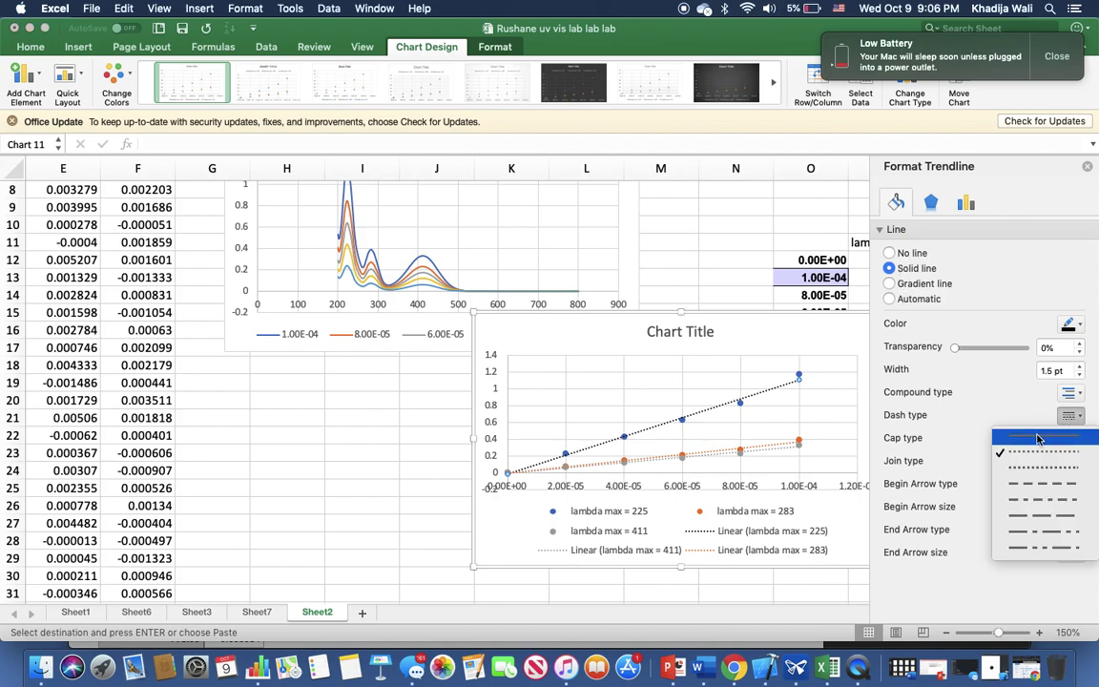
left_click(1039, 435)
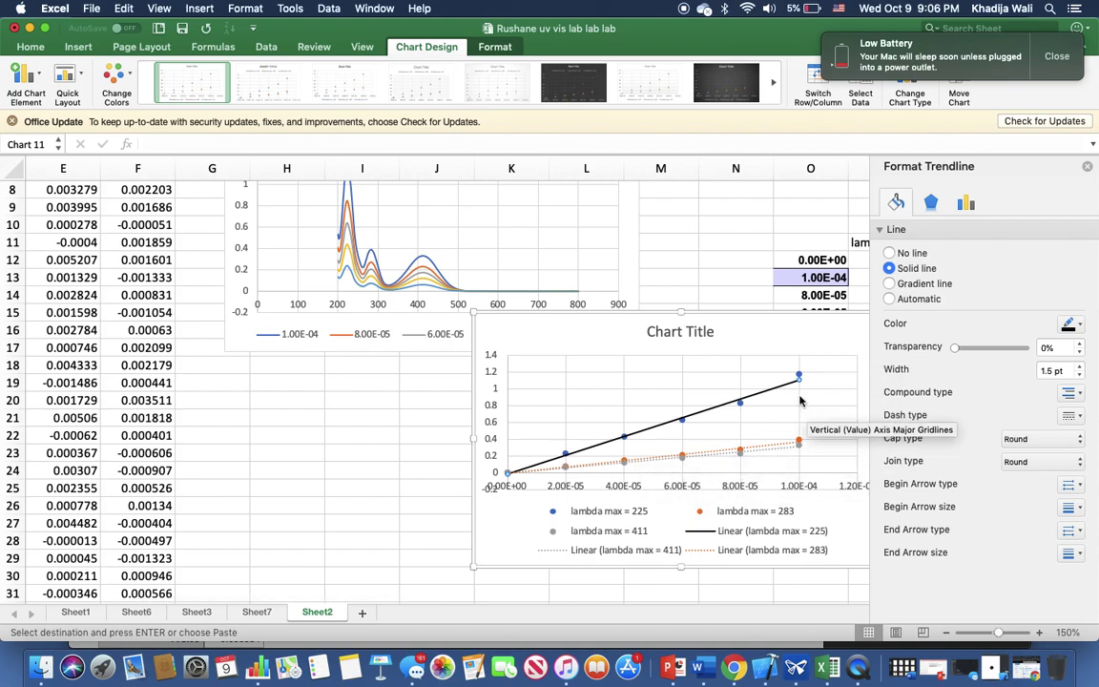
- Change the markers of the lambda max = 225 series to the built-in X type
left_click(799, 375)
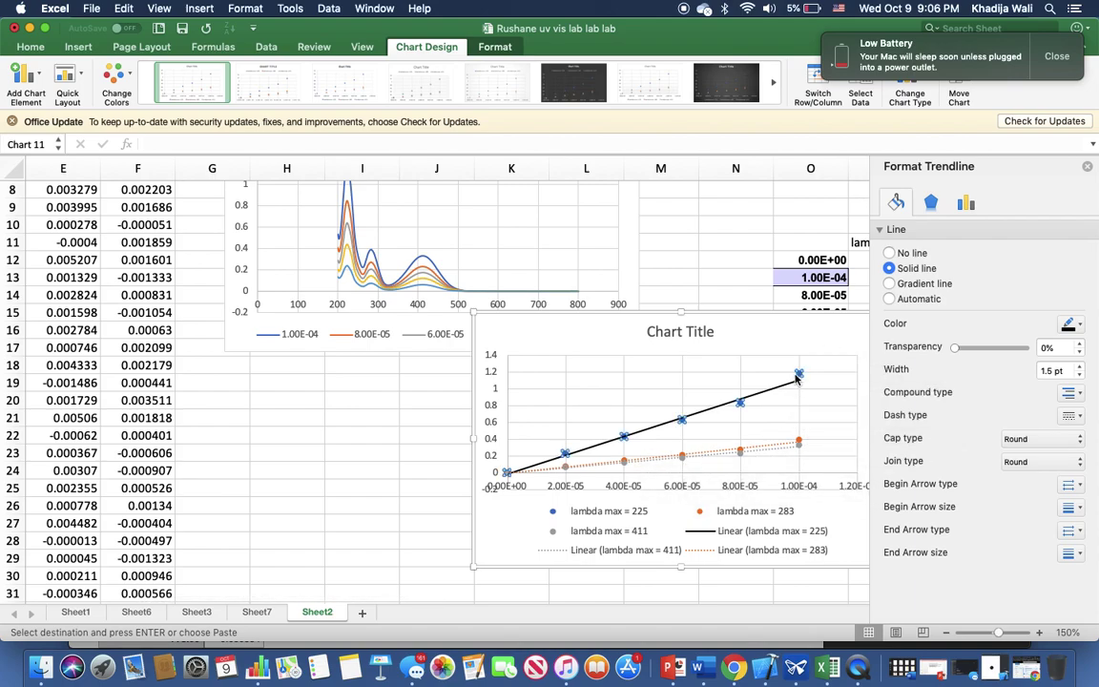
left_click(798, 377)
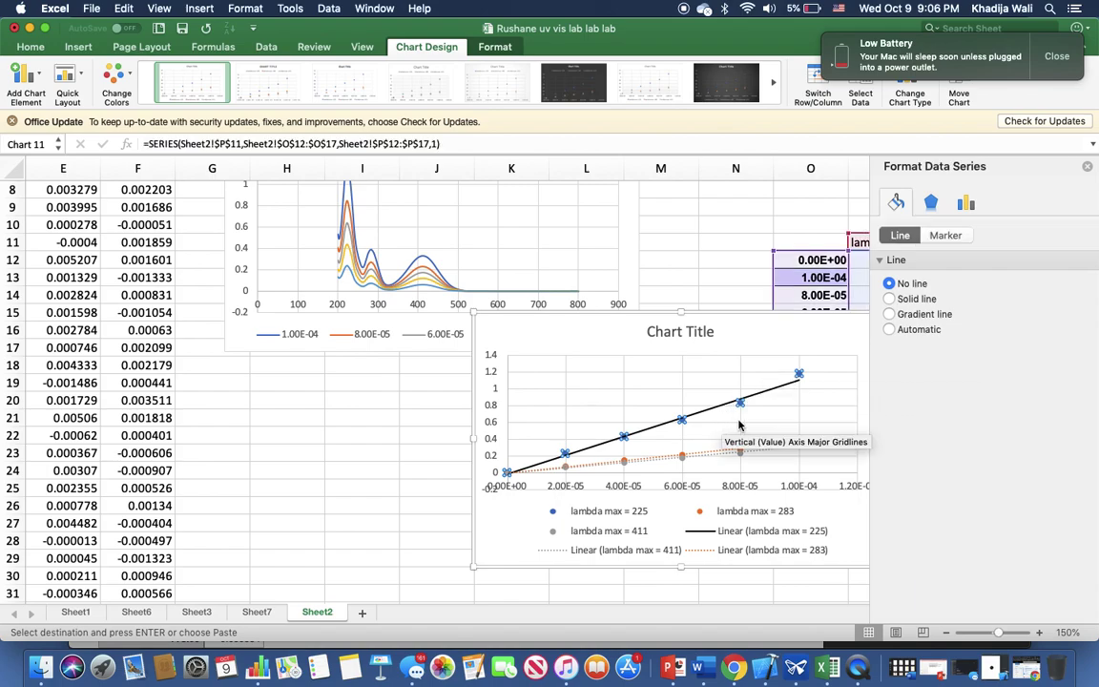
left_click(954, 236)
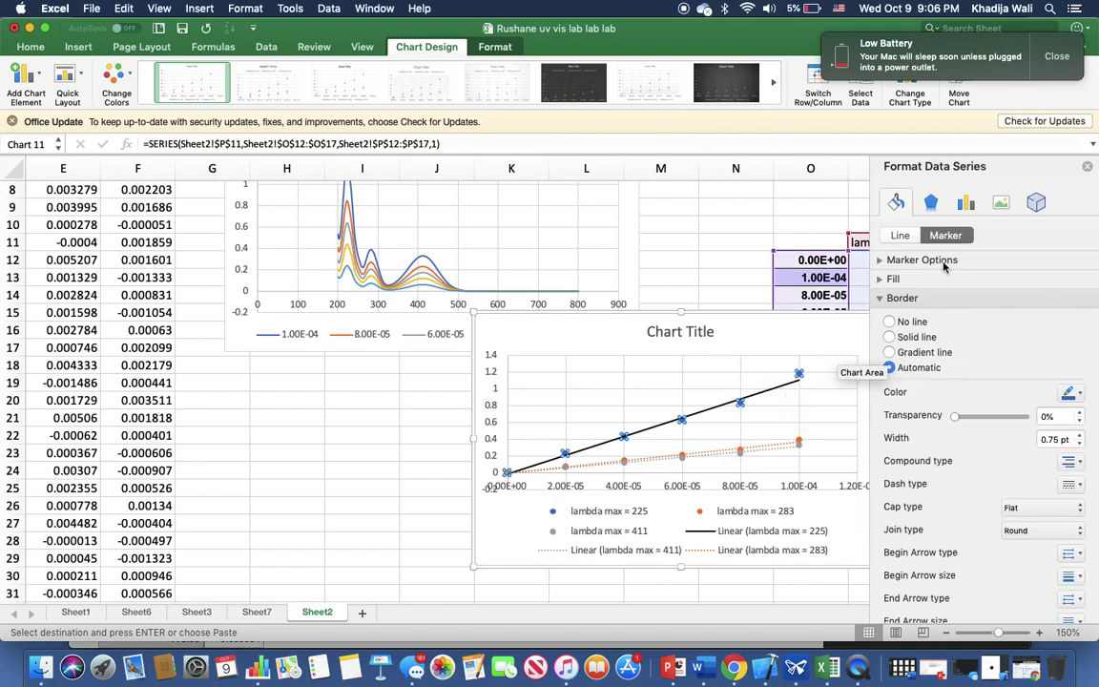
left_click(942, 263)
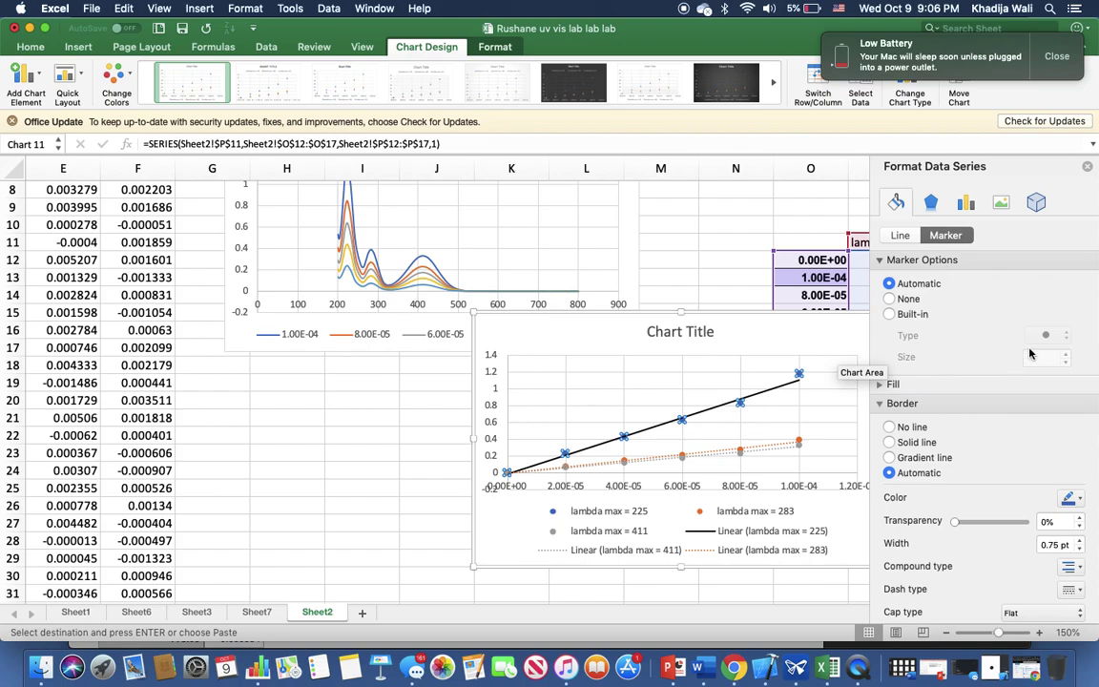
left_click(902, 316)
left_click(1049, 336)
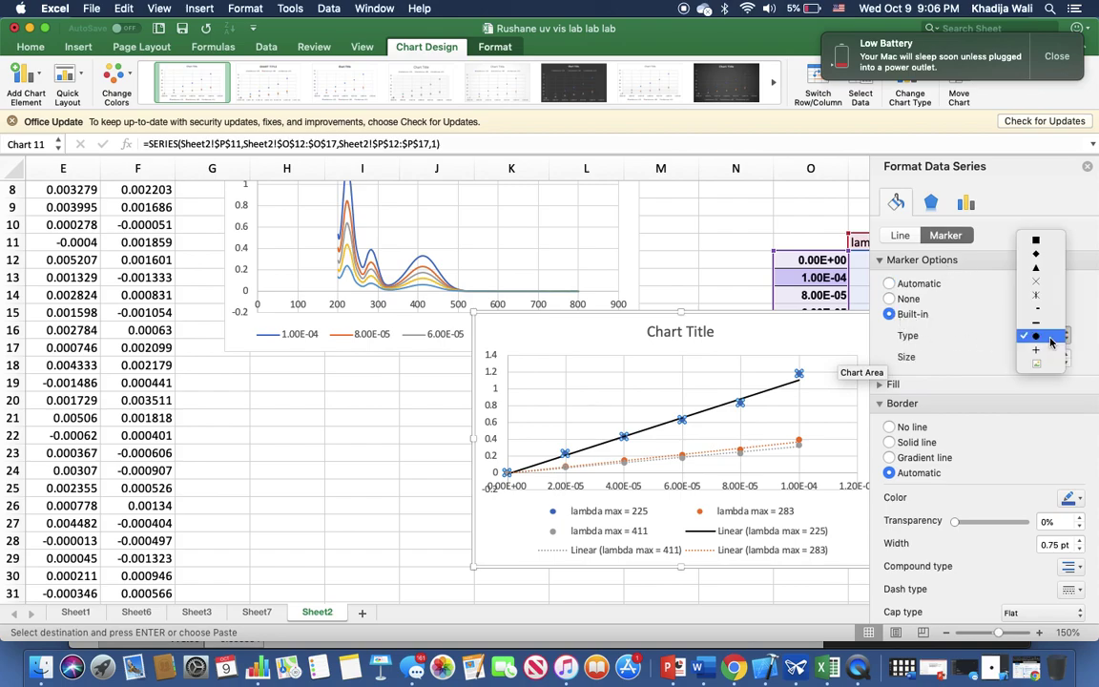
left_click(1039, 280)
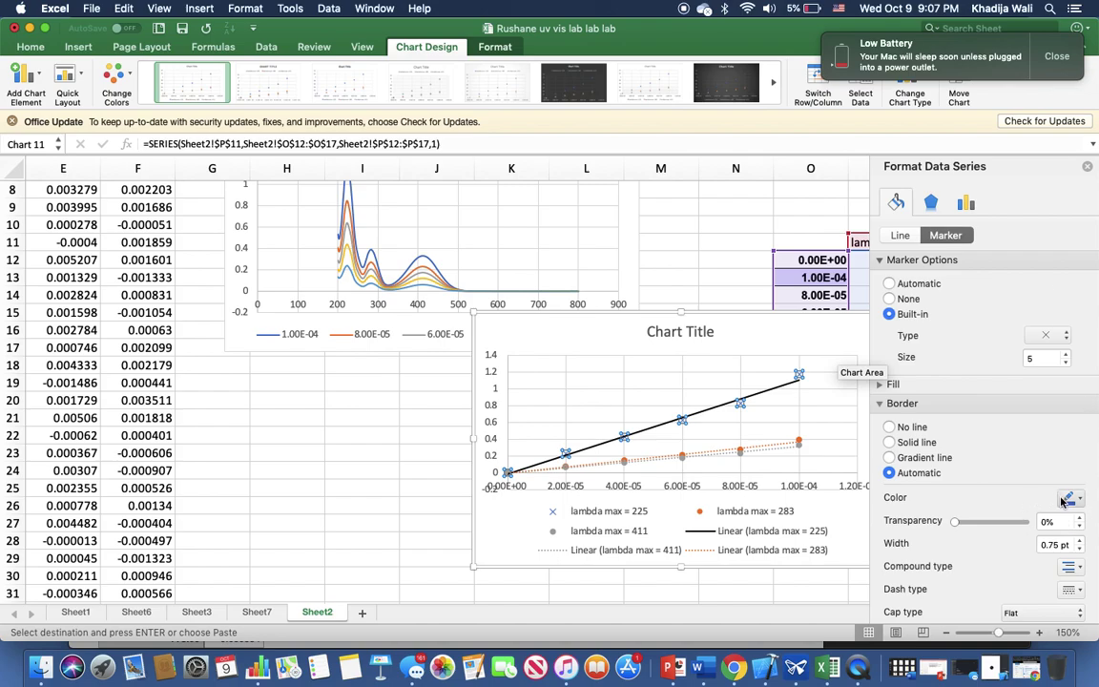
- Apply a solid dark orange-red fill to the lambda max = 225 markers and deselect the series
left_click(958, 386)
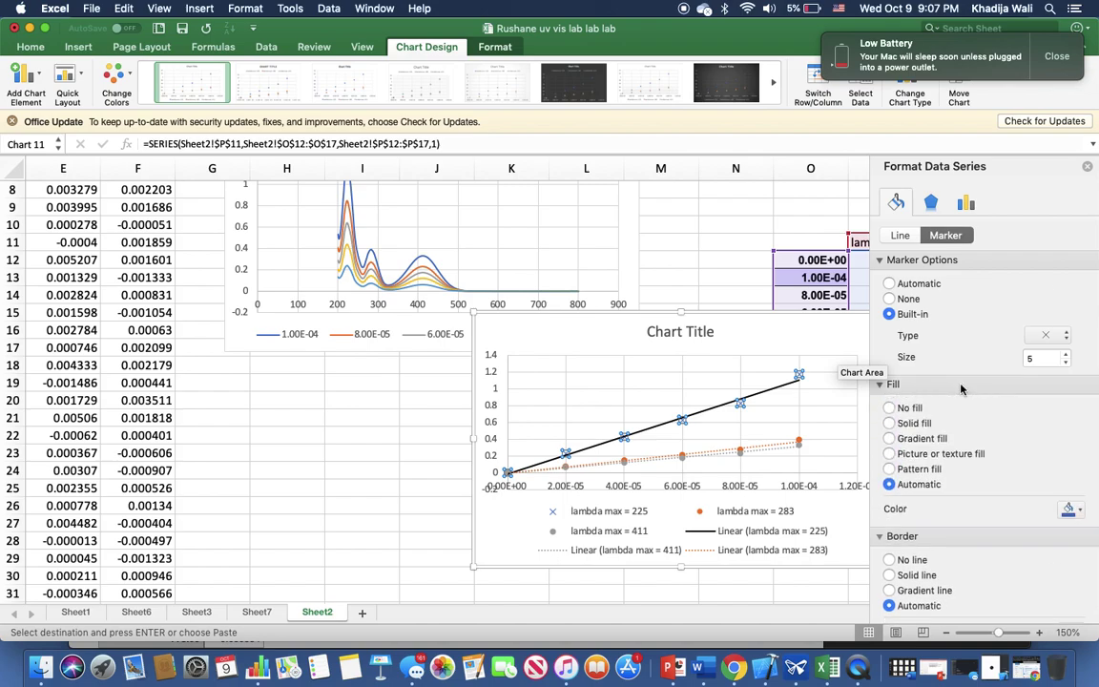
left_click(1070, 512)
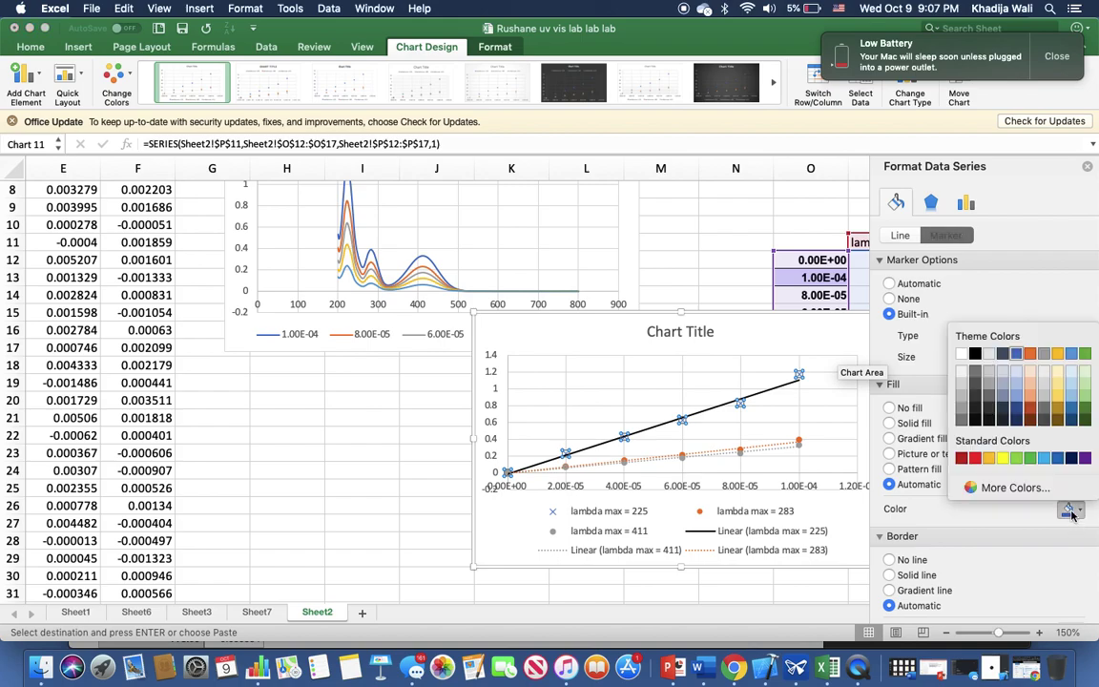
left_click(930, 370)
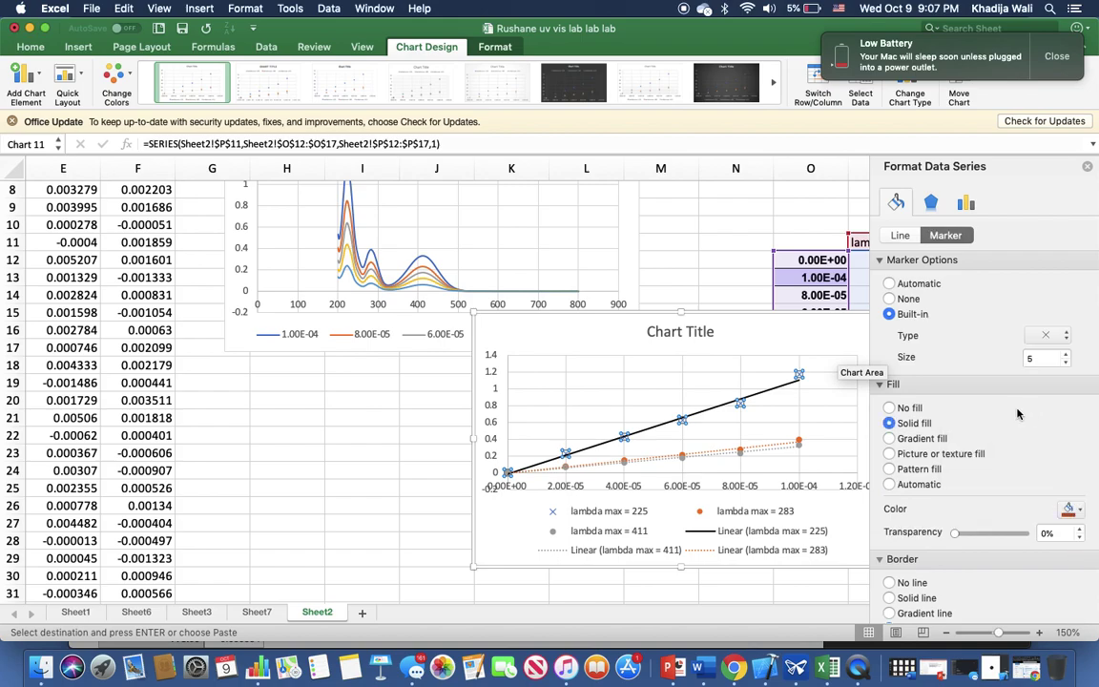
left_click(788, 415)
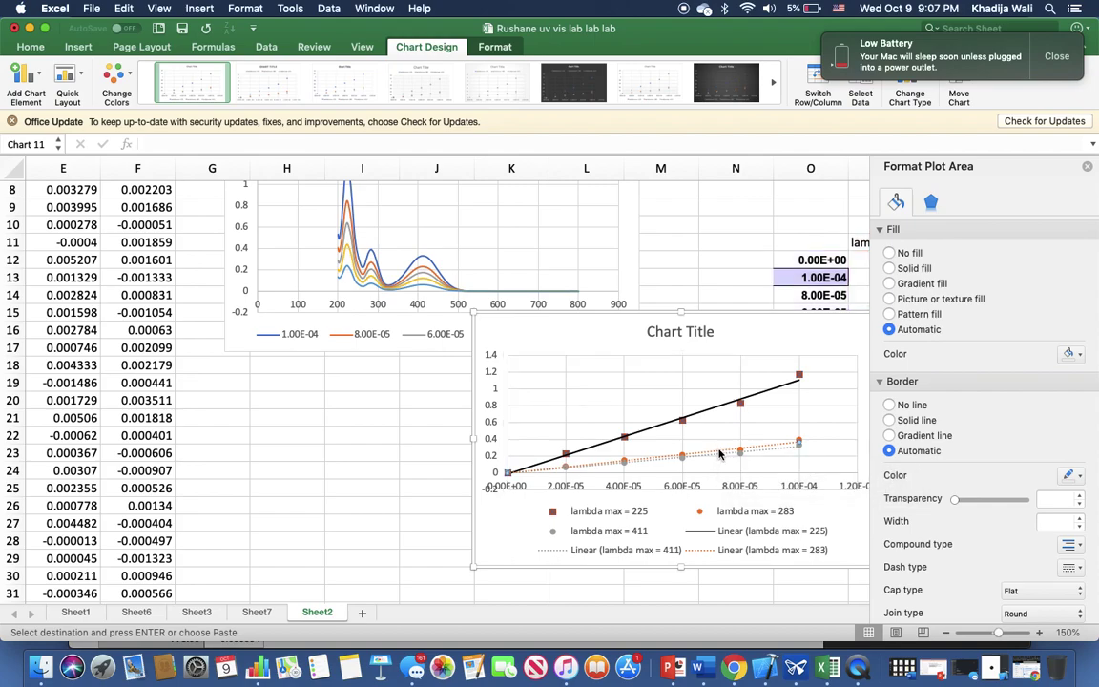
- Format the lambda max = 283 trendline as a black line with a solid dash type
left_click(754, 448)
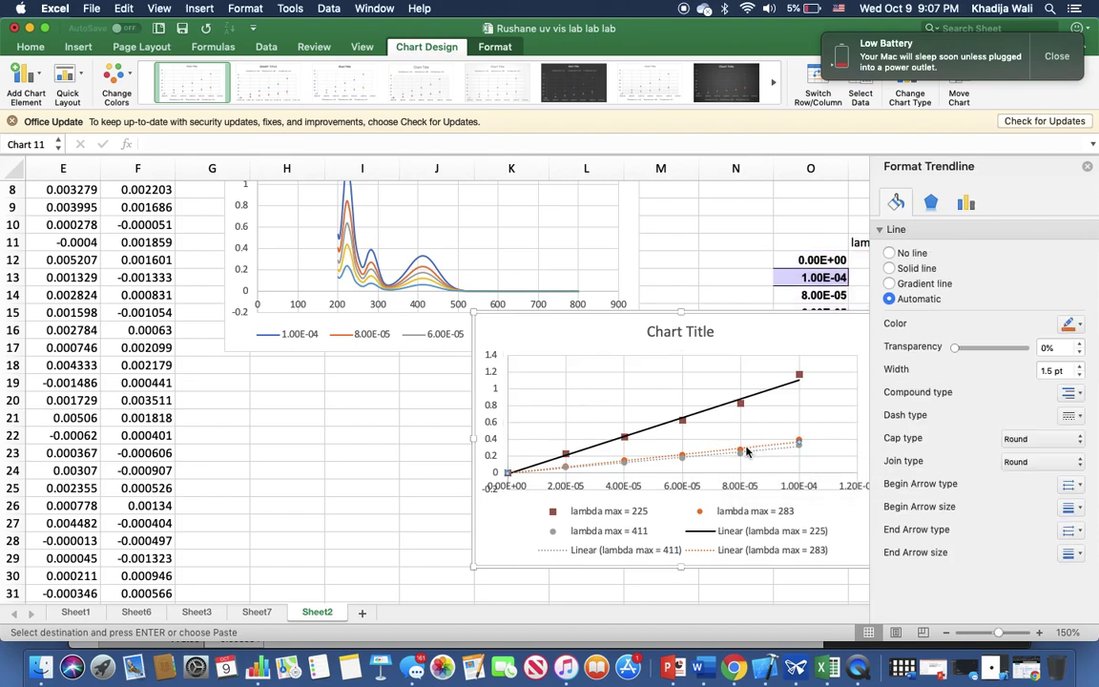
scroll(720, 448, "up", 5)
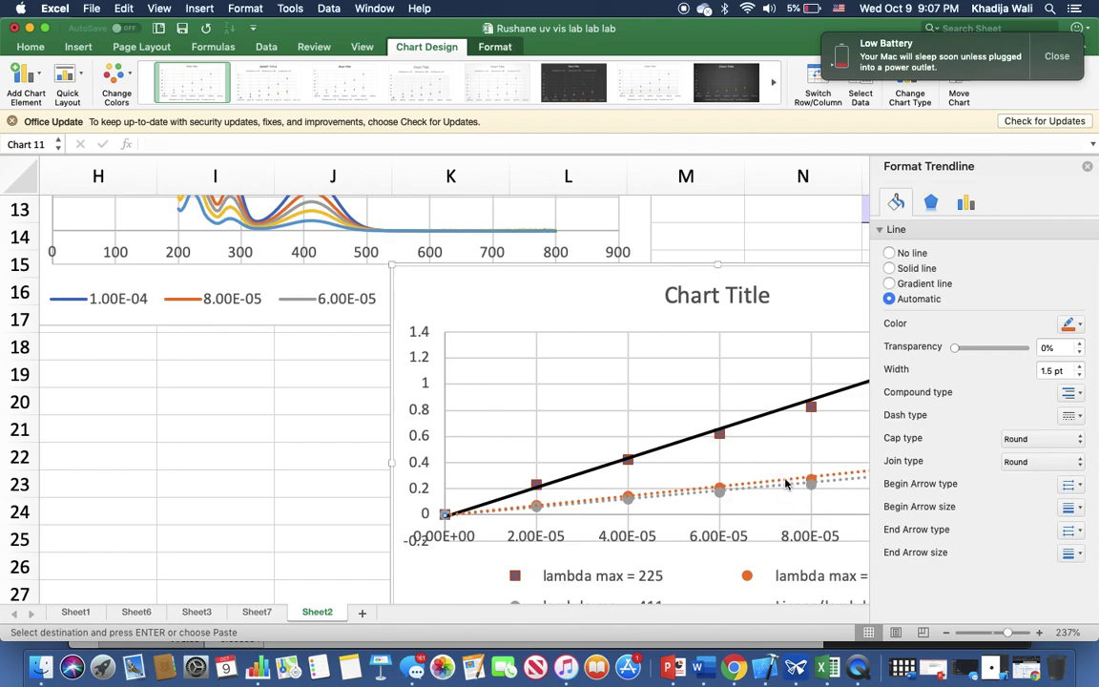
scroll(784, 484, "right", 5)
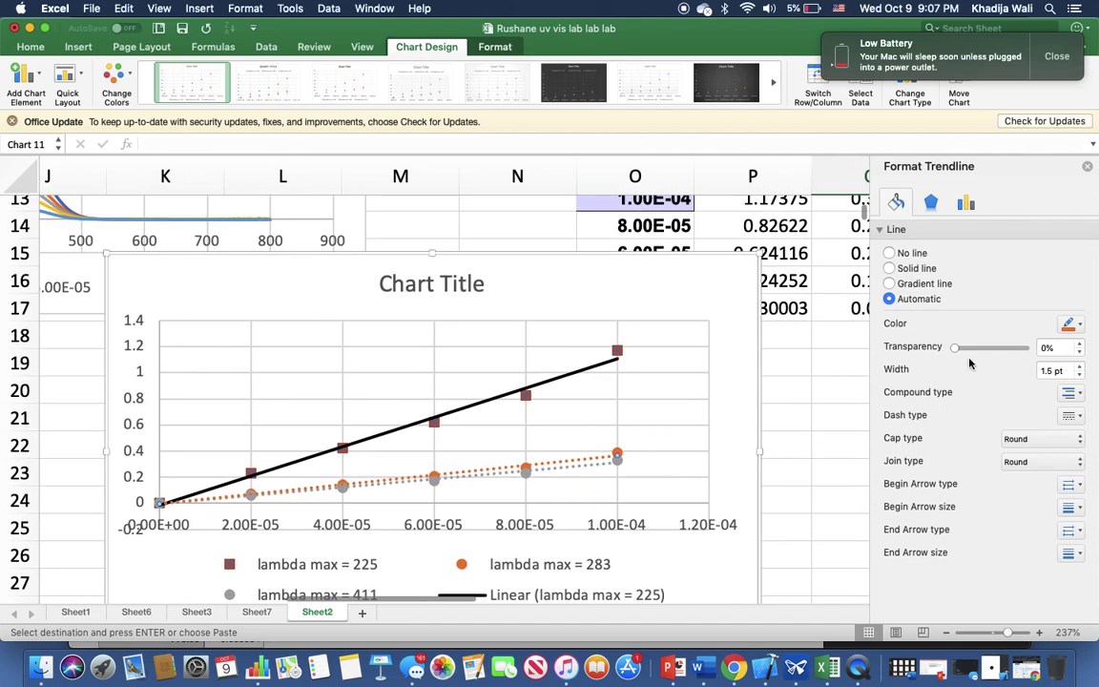
left_click(1070, 324)
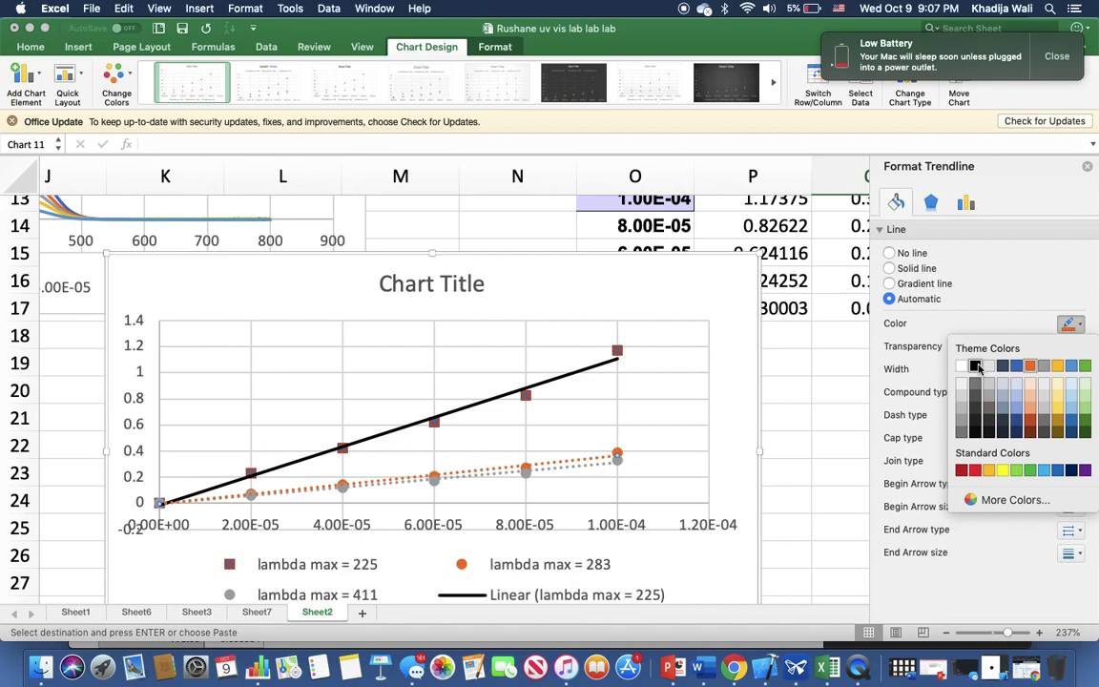
left_click(976, 366)
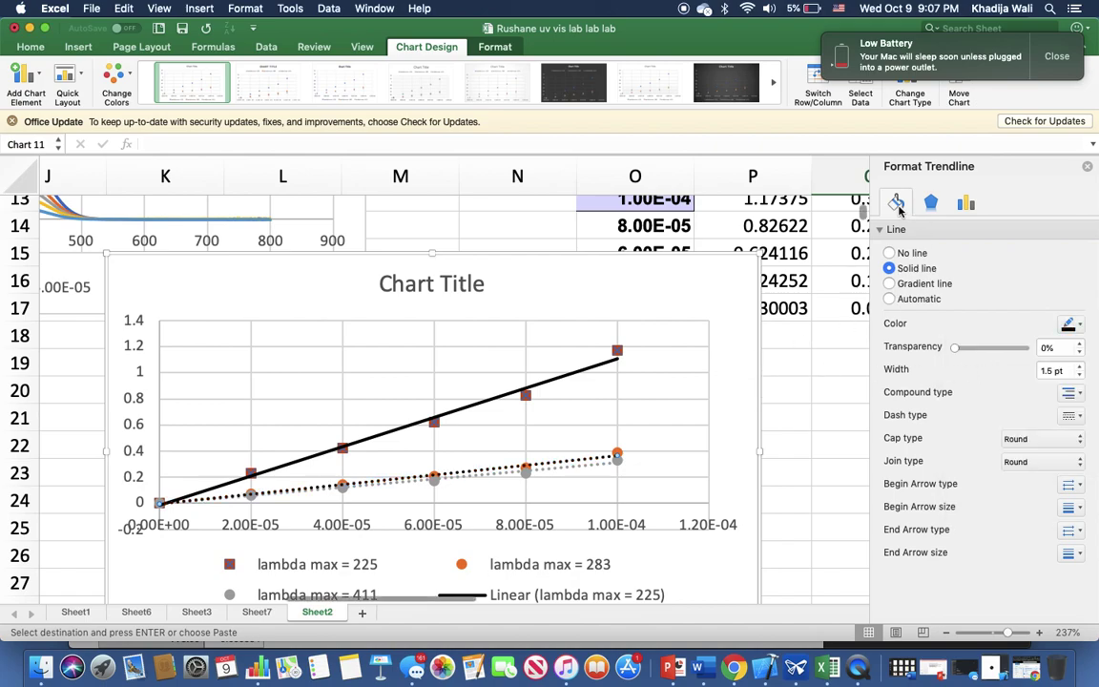
left_click(895, 230)
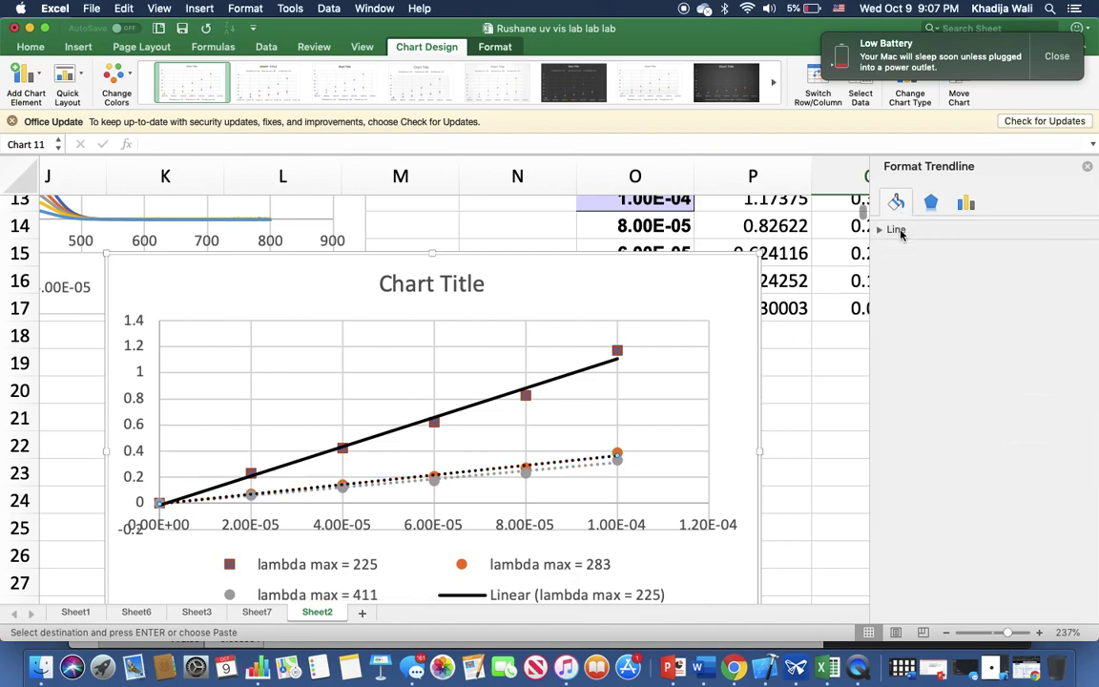
left_click(901, 230)
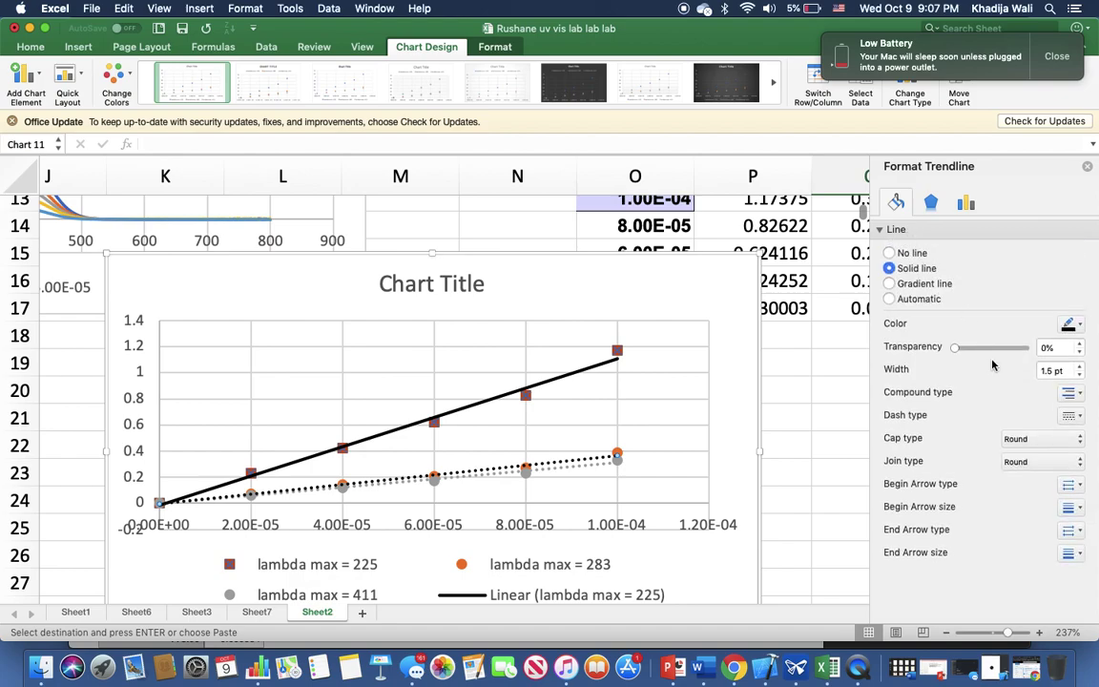
left_click(1073, 425)
left_click(1040, 437)
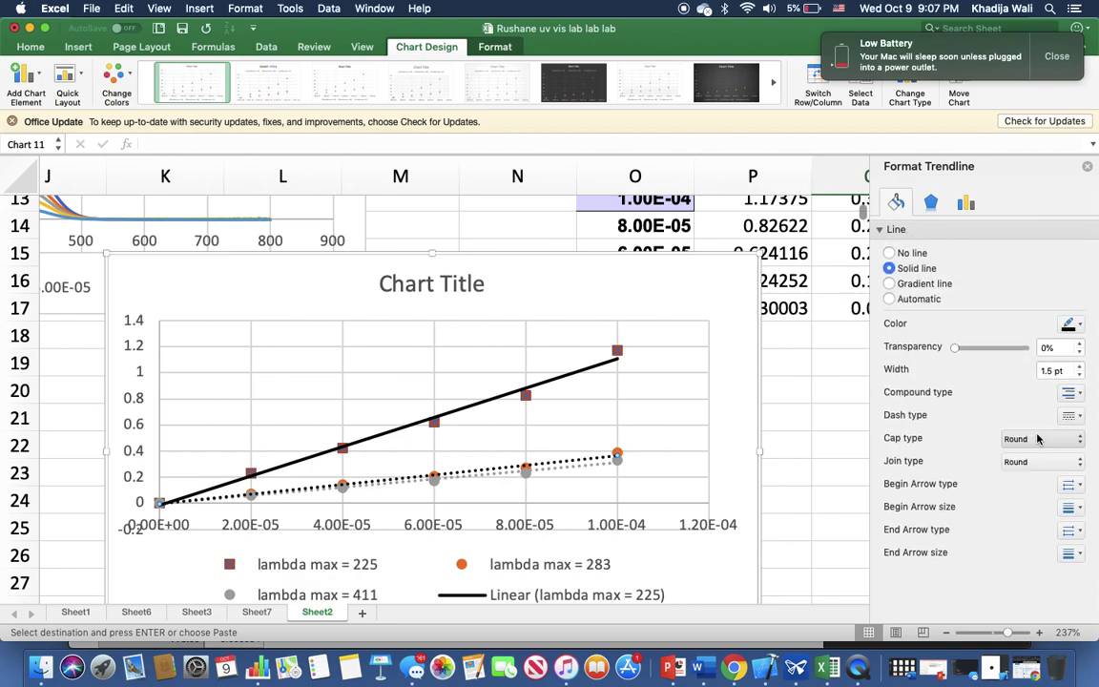
- Change the markers of the lambda max = 283 series to the built-in asterisk type
left_click(618, 455)
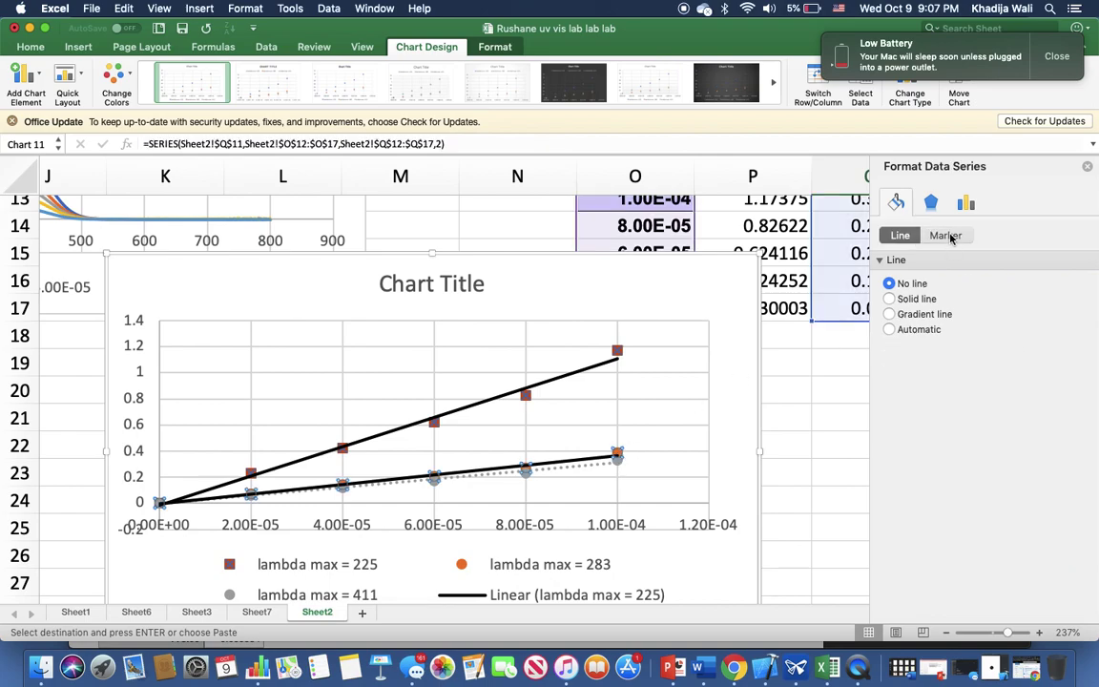
left_click(944, 236)
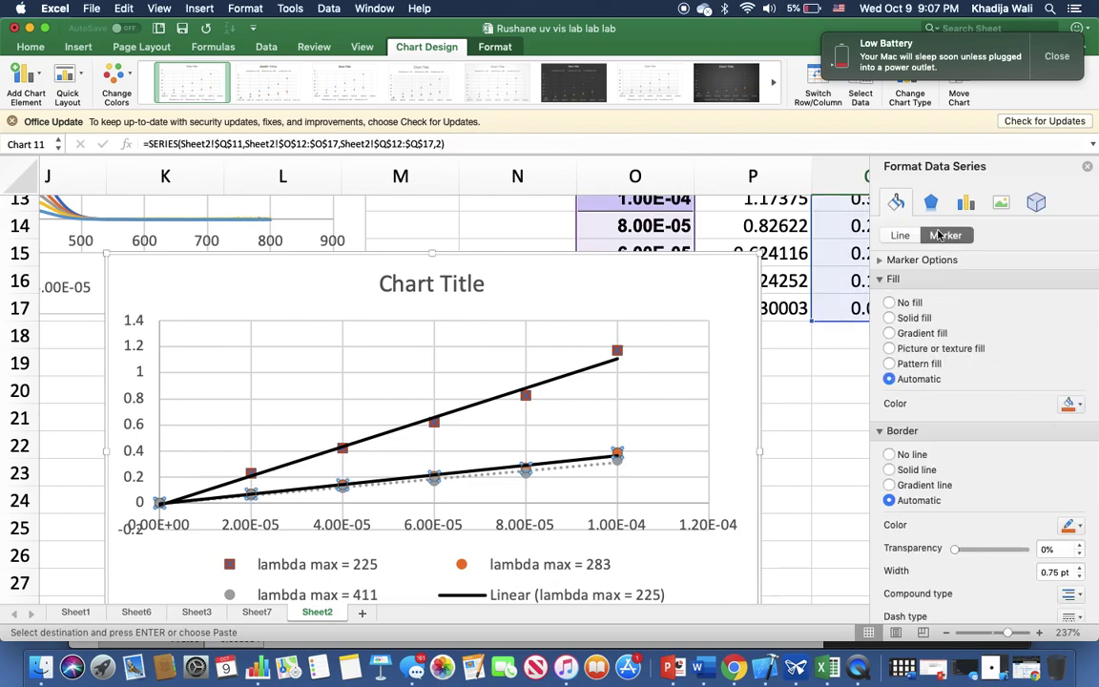
left_click(933, 261)
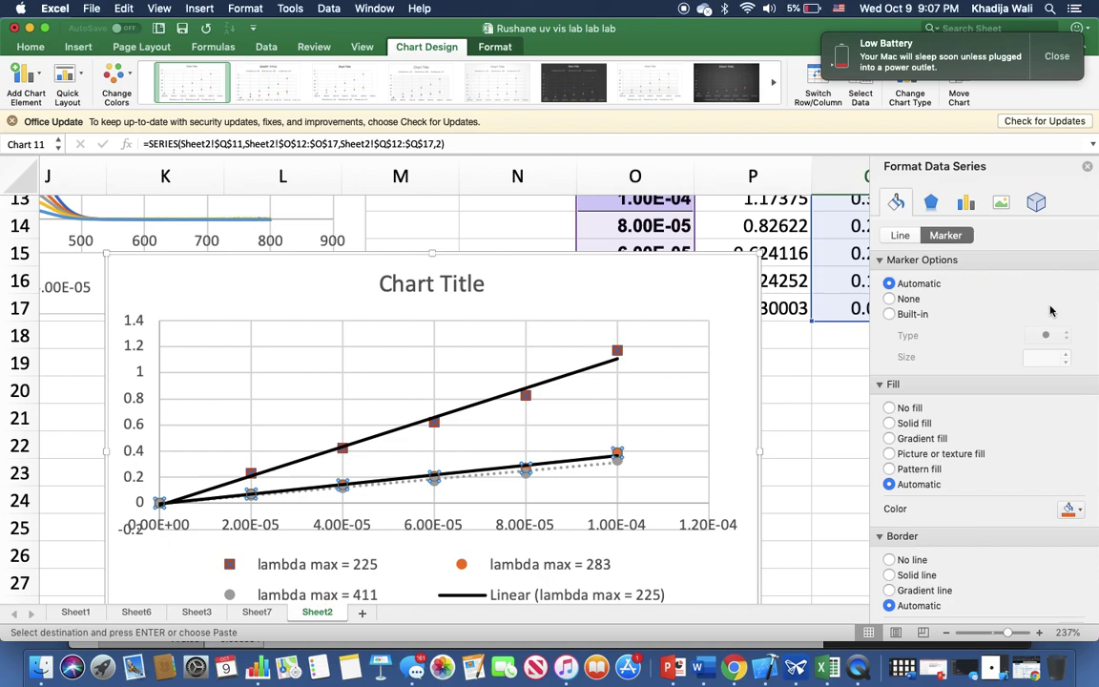
left_click(890, 313)
left_click(1044, 340)
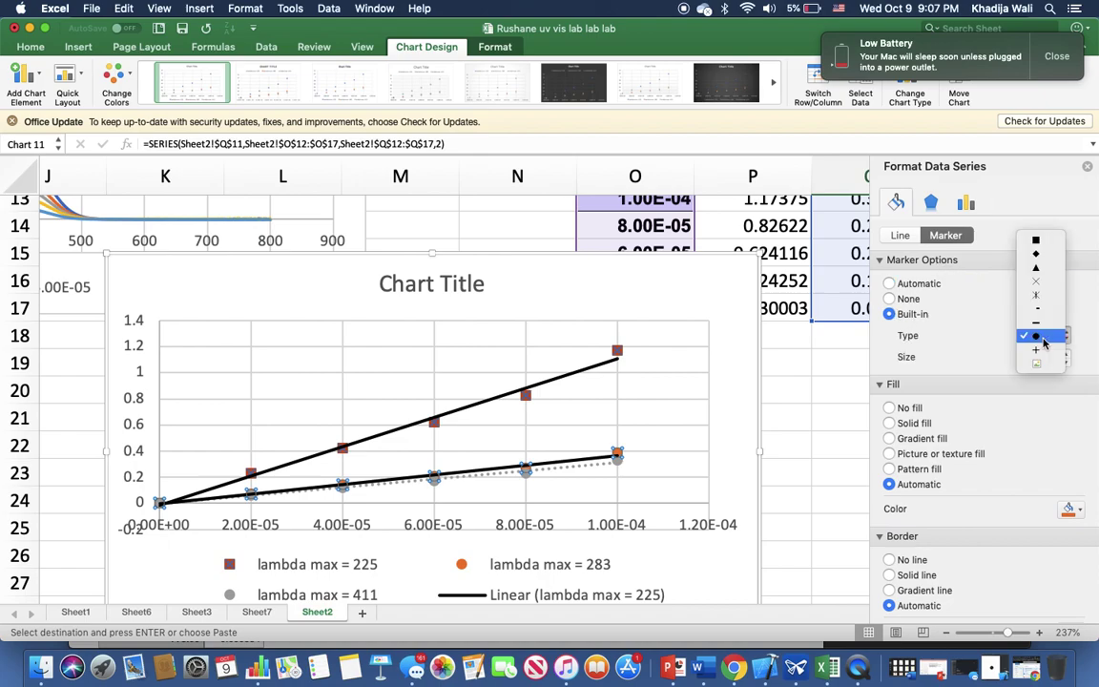
left_click(1037, 241)
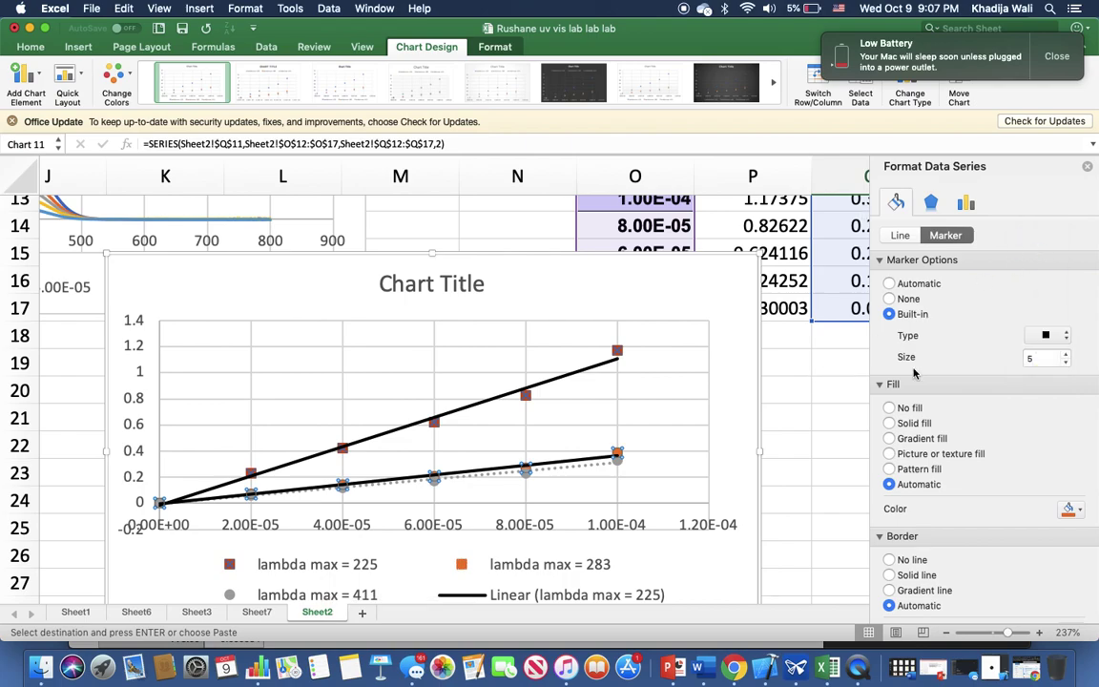
left_click(1050, 337)
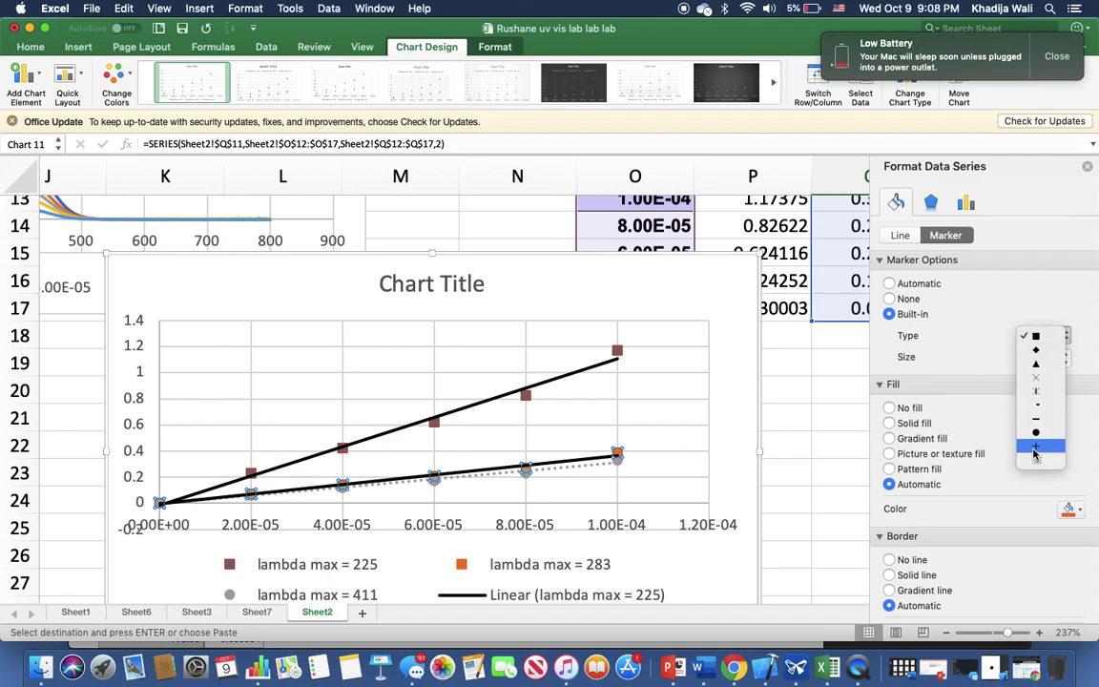
left_click(1037, 392)
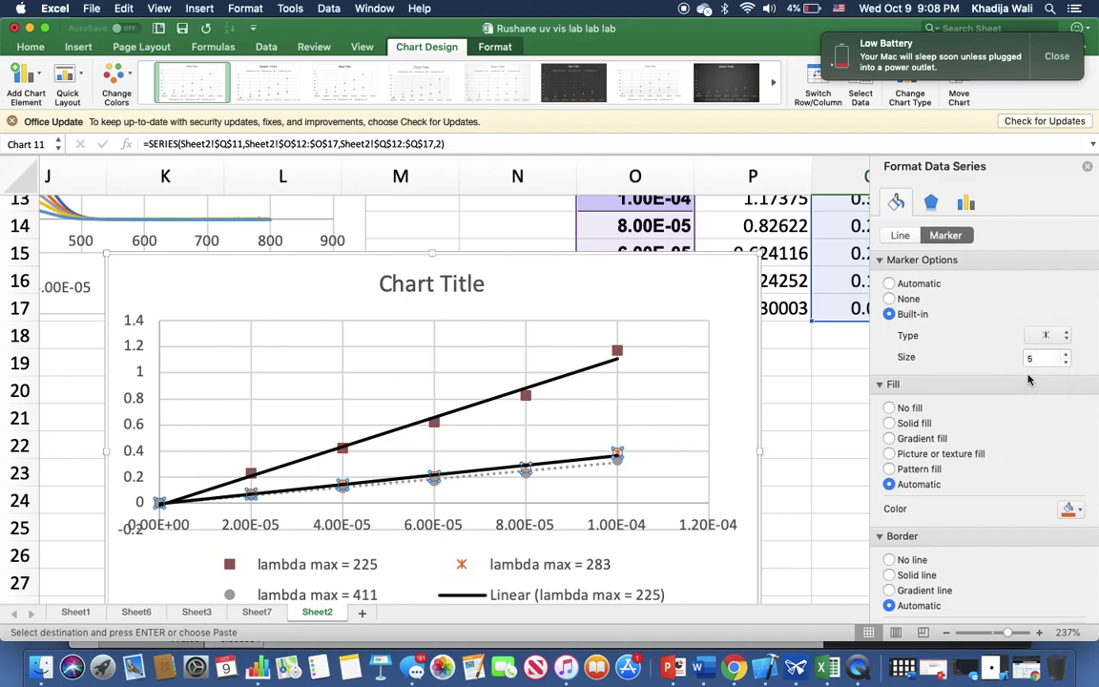
- Try a solid green fill on the lambda max = 283 markers
left_click(1072, 506)
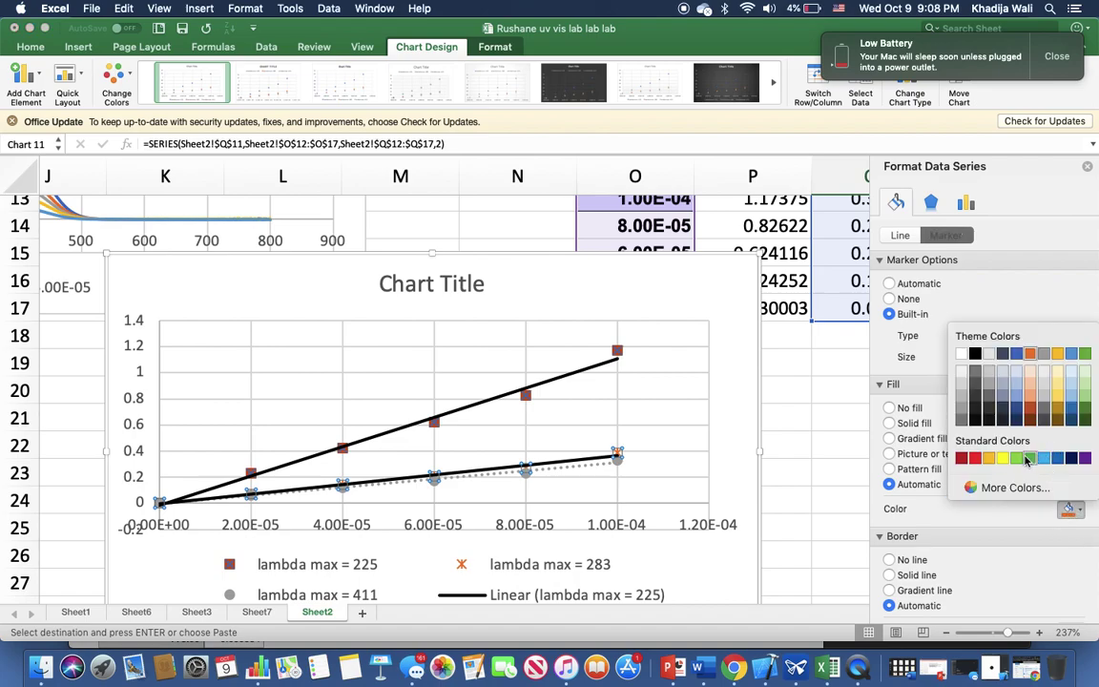
left_click(1030, 460)
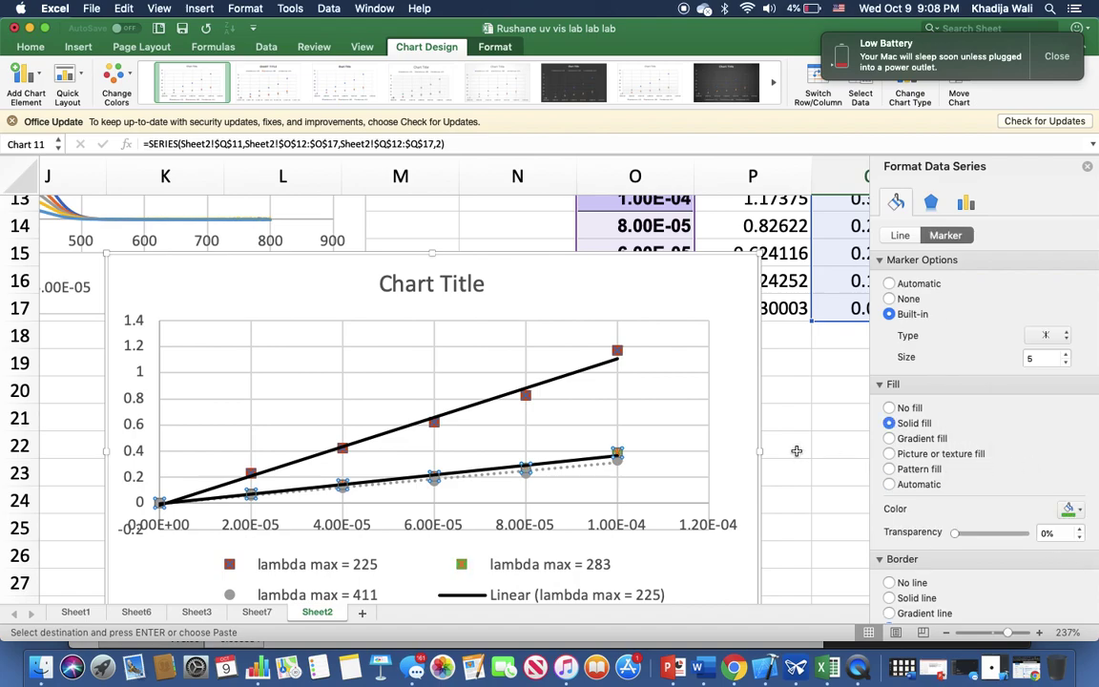
left_click(716, 433)
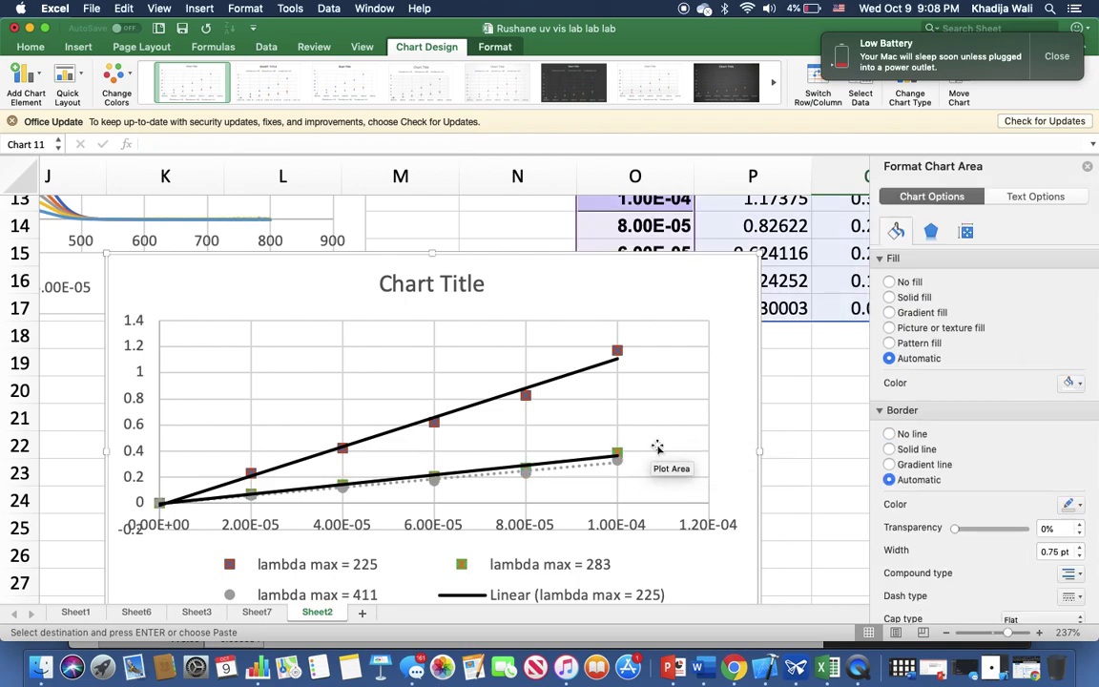
left_click(890, 282)
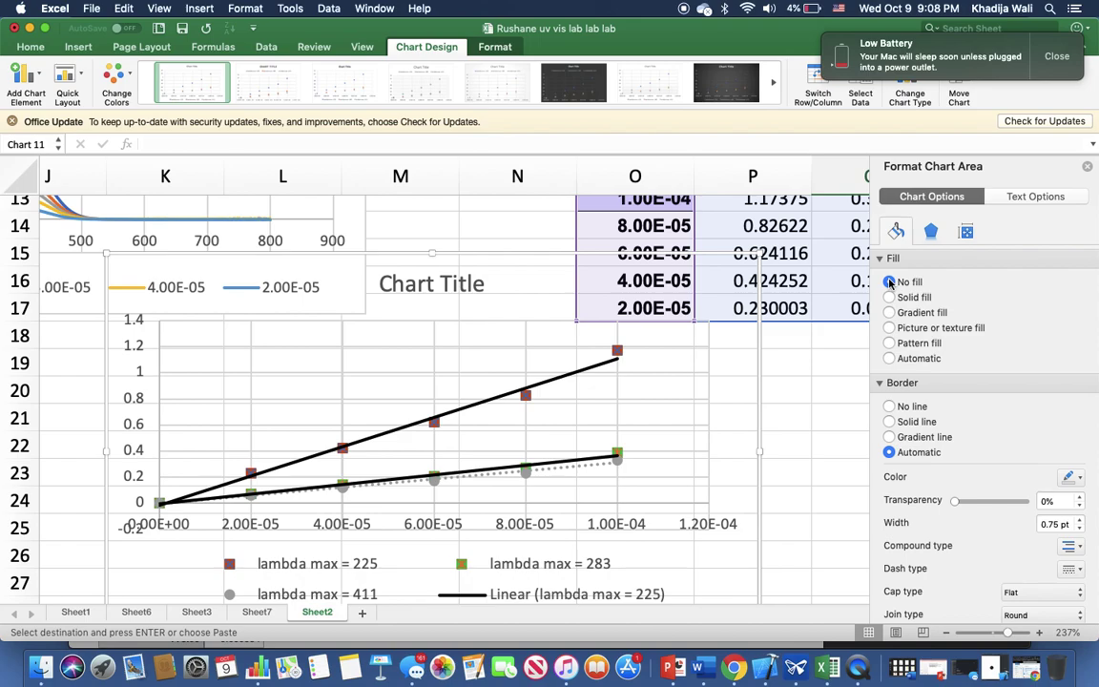
left_click(890, 358)
- Set the lambda max = 283 series markers to no fill
scroll(604, 437, "up", 5)
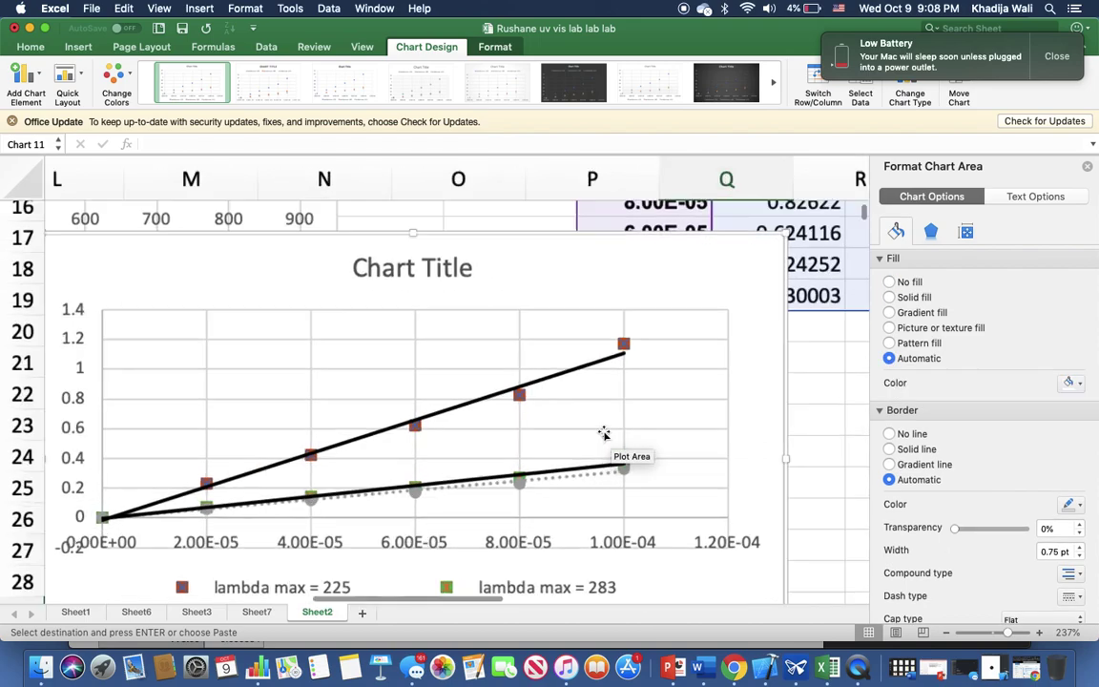
scroll(652, 486, "up", 3)
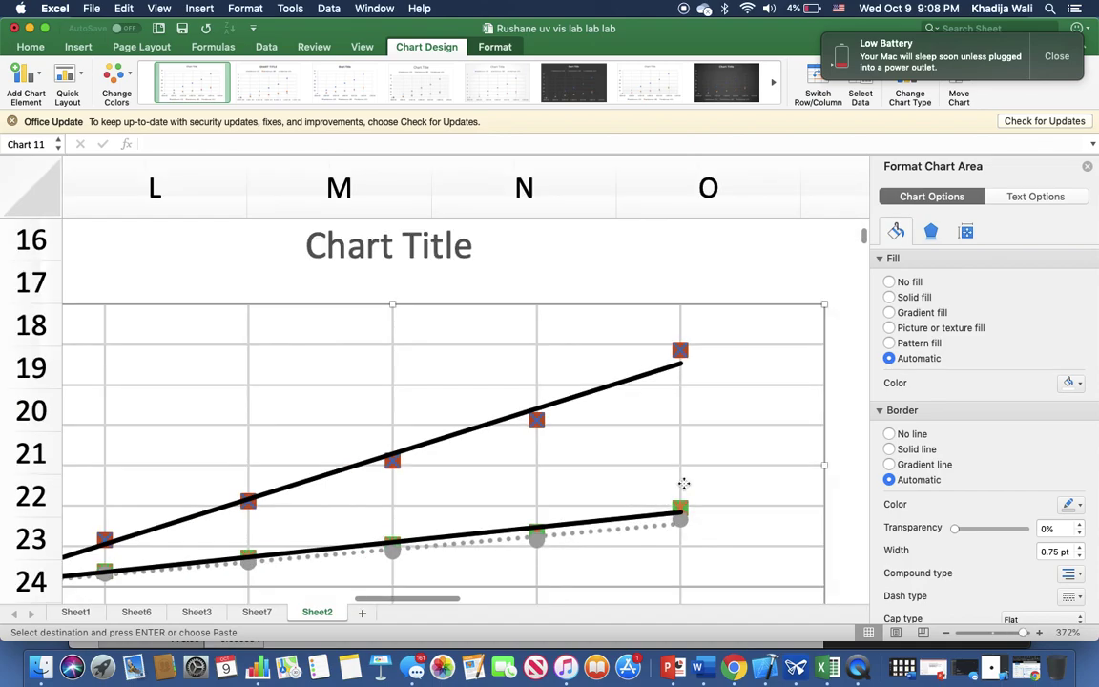
left_click(681, 492)
left_click(682, 512)
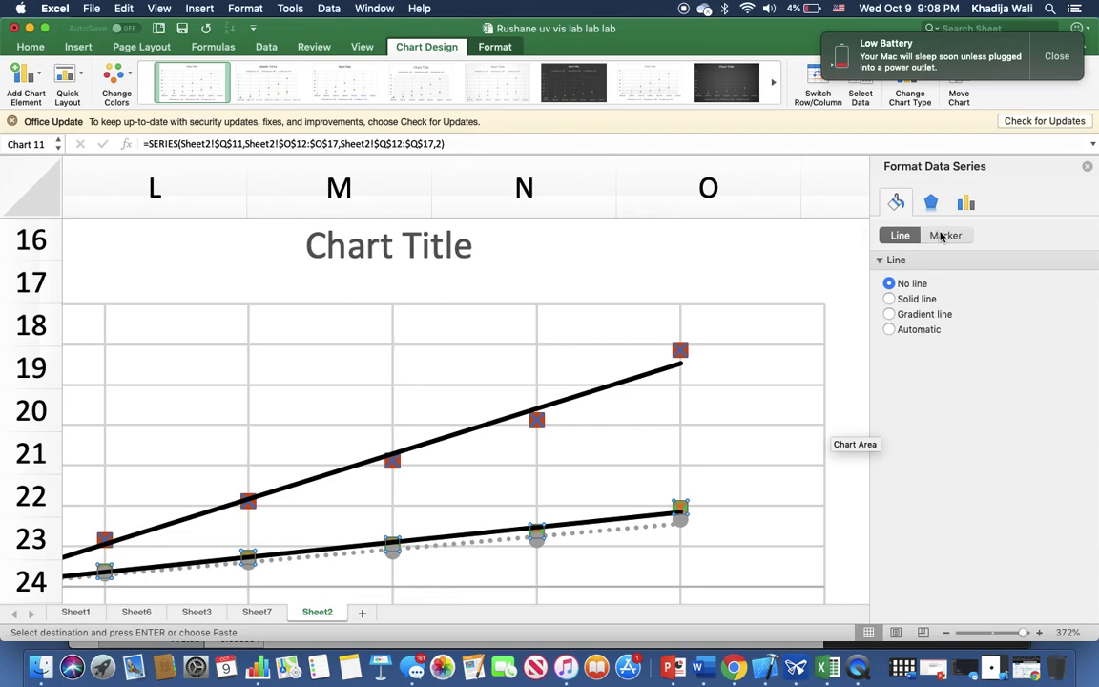
left_click(944, 236)
left_click(904, 260)
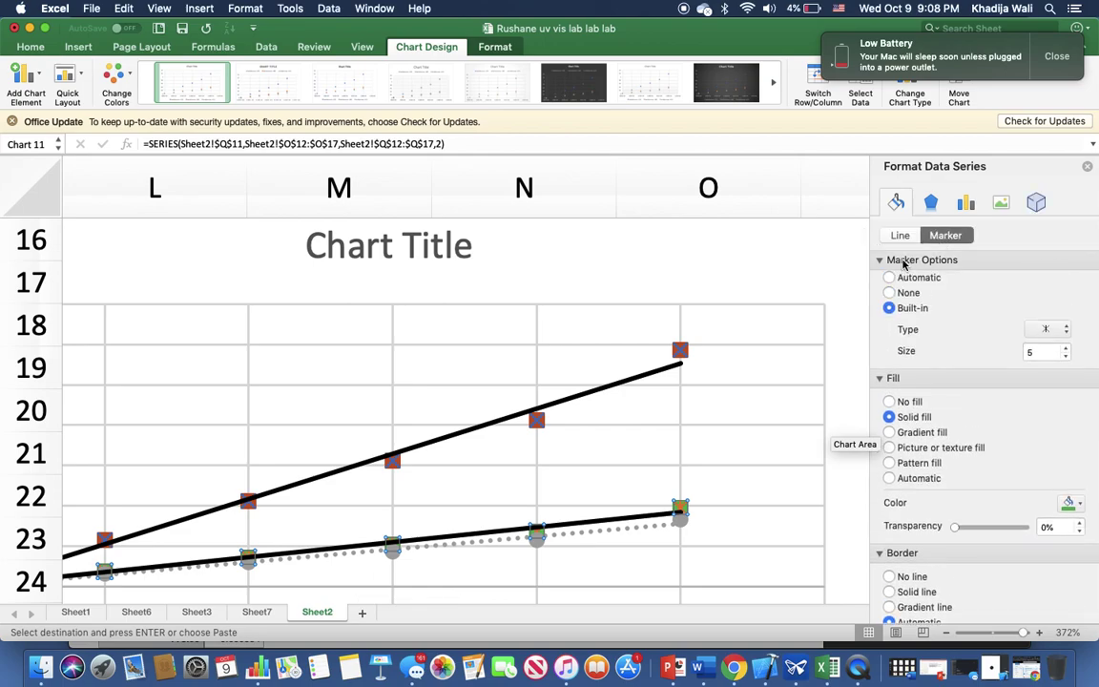
left_click(904, 261)
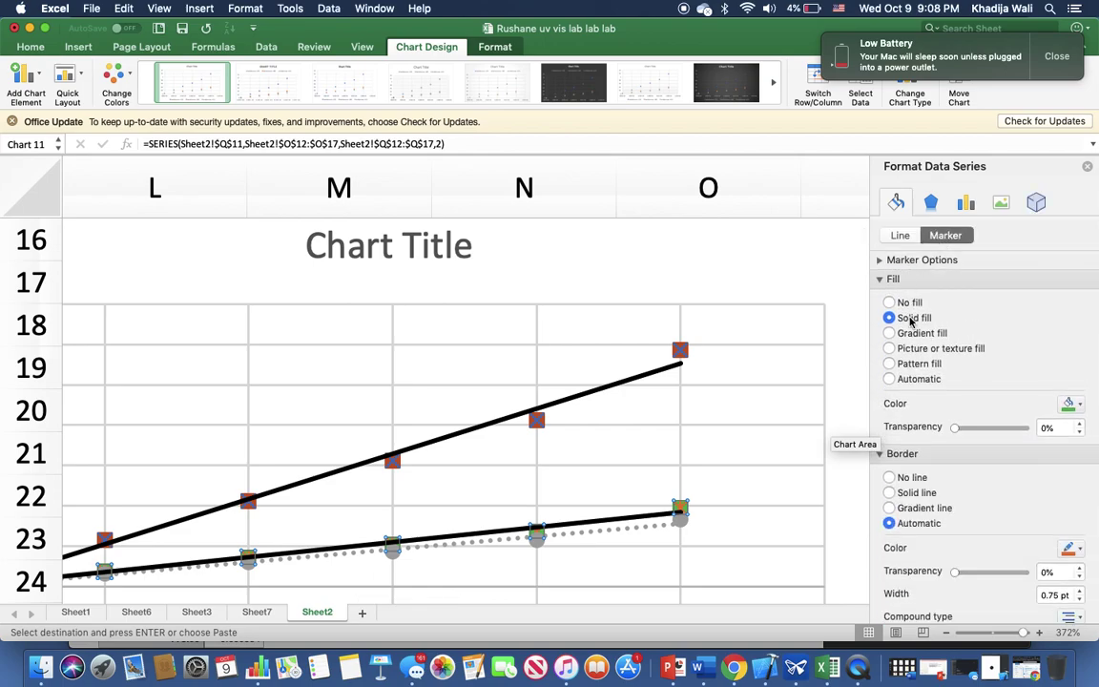
left_click(890, 302)
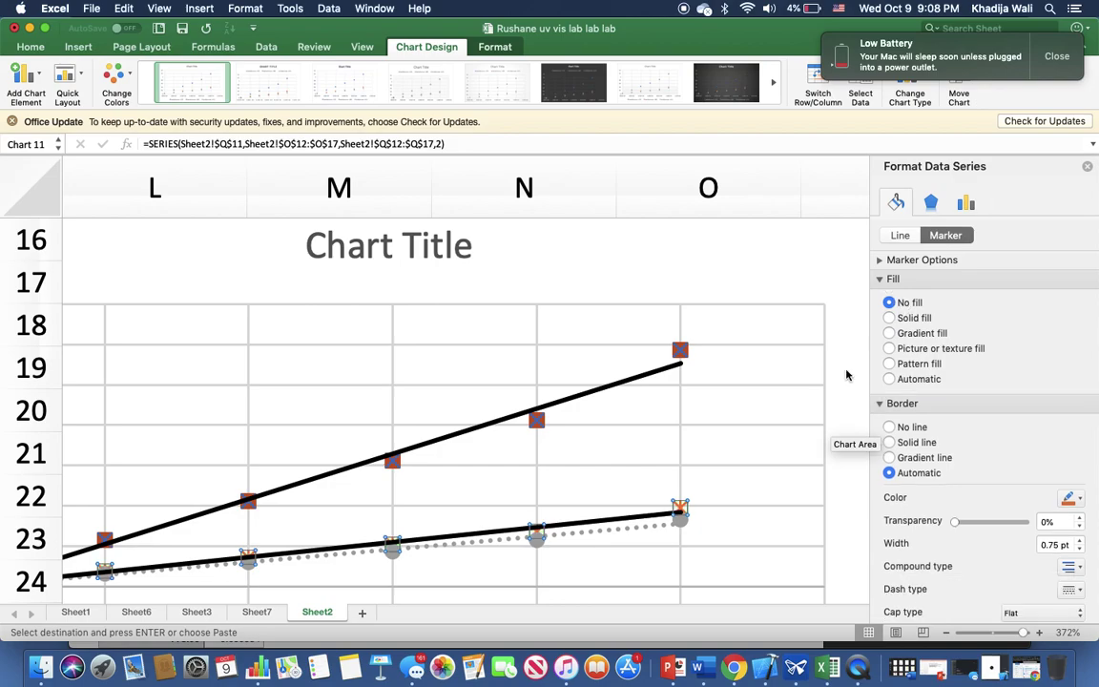
- Colour the marker borders of the lambda max = 283 series green with a solid line
left_click(1063, 497)
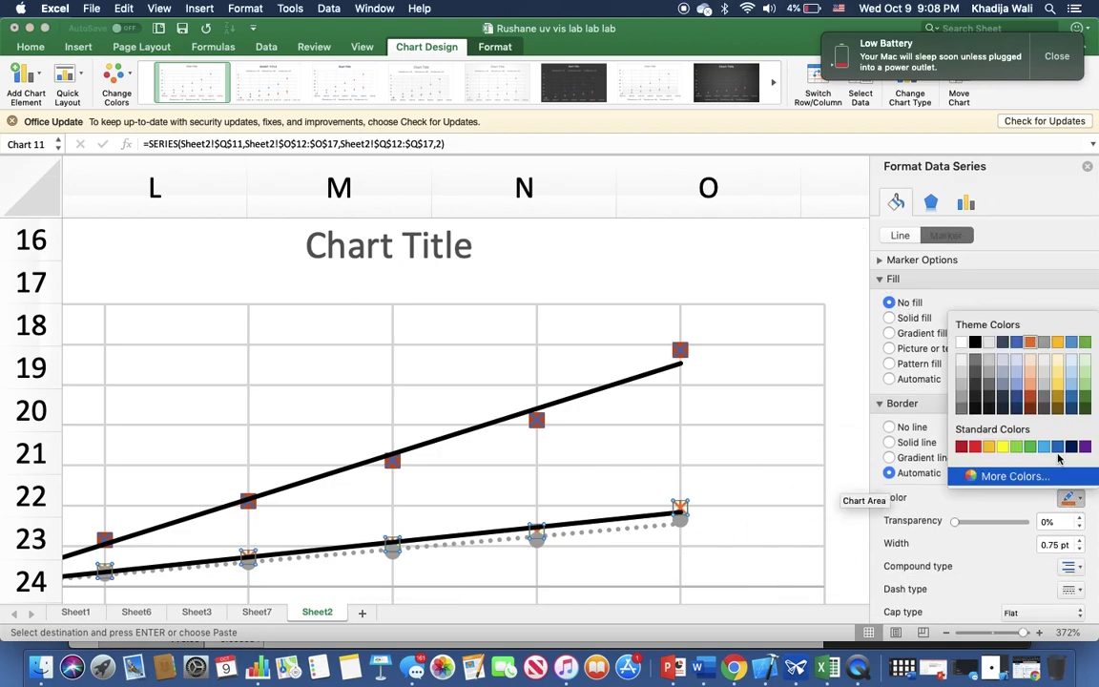
left_click(1083, 389)
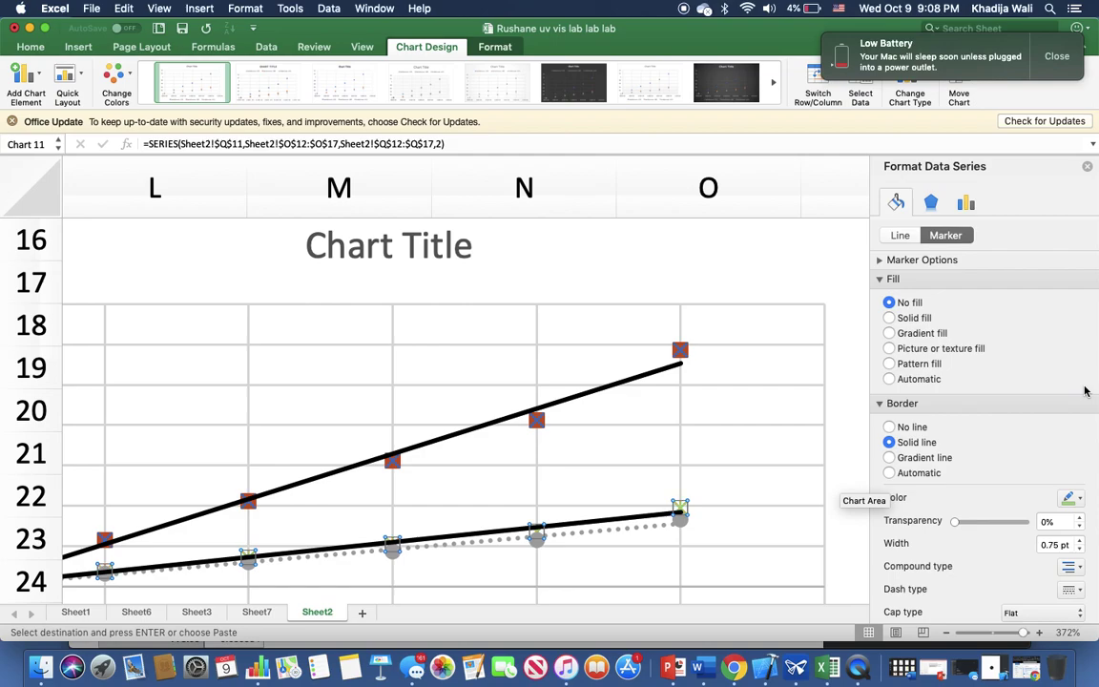
left_click(621, 506)
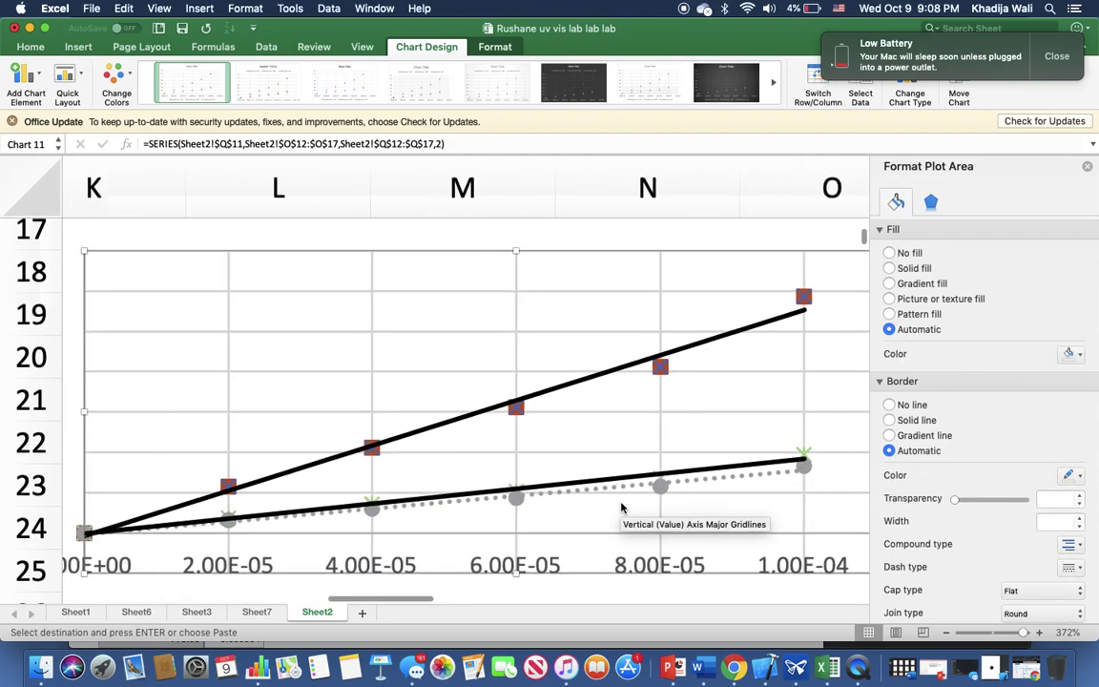
- Format the lambda max = 411 trendline as a black solid line with a solid dash type
left_click(715, 460)
left_click(866, 470)
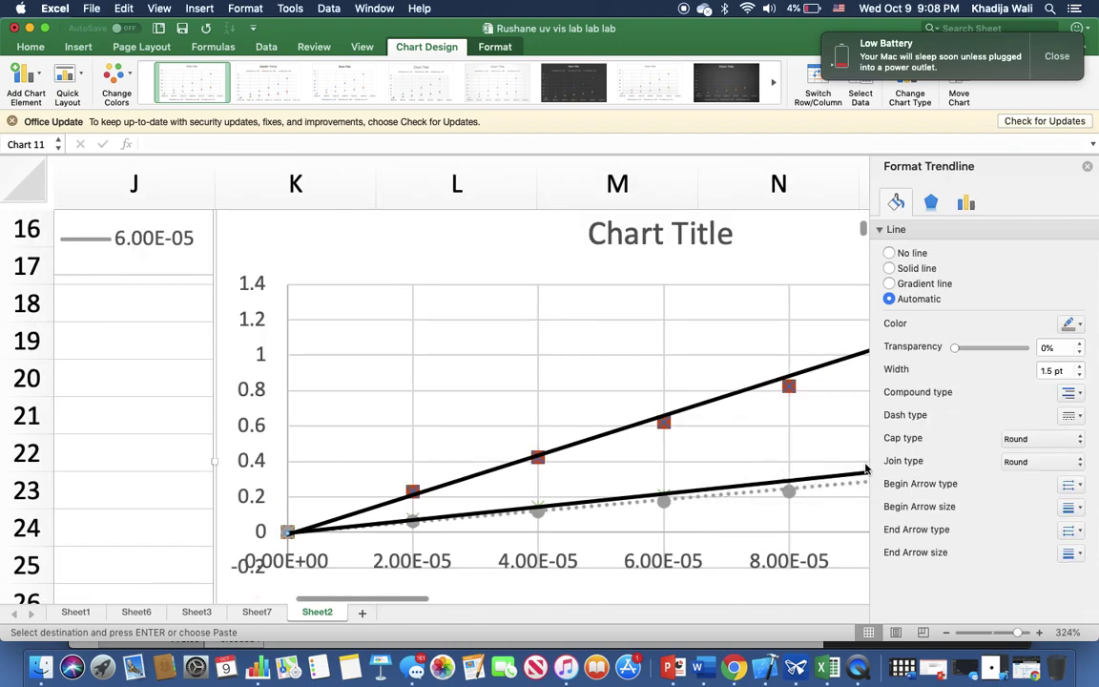
left_click(1069, 324)
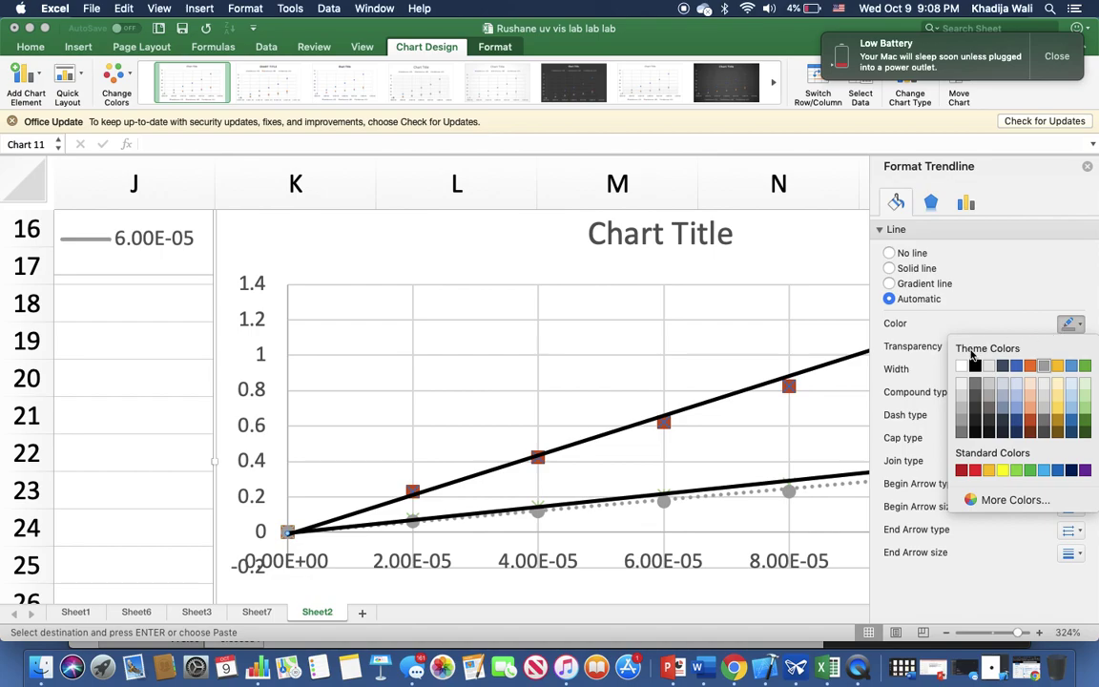
left_click(973, 366)
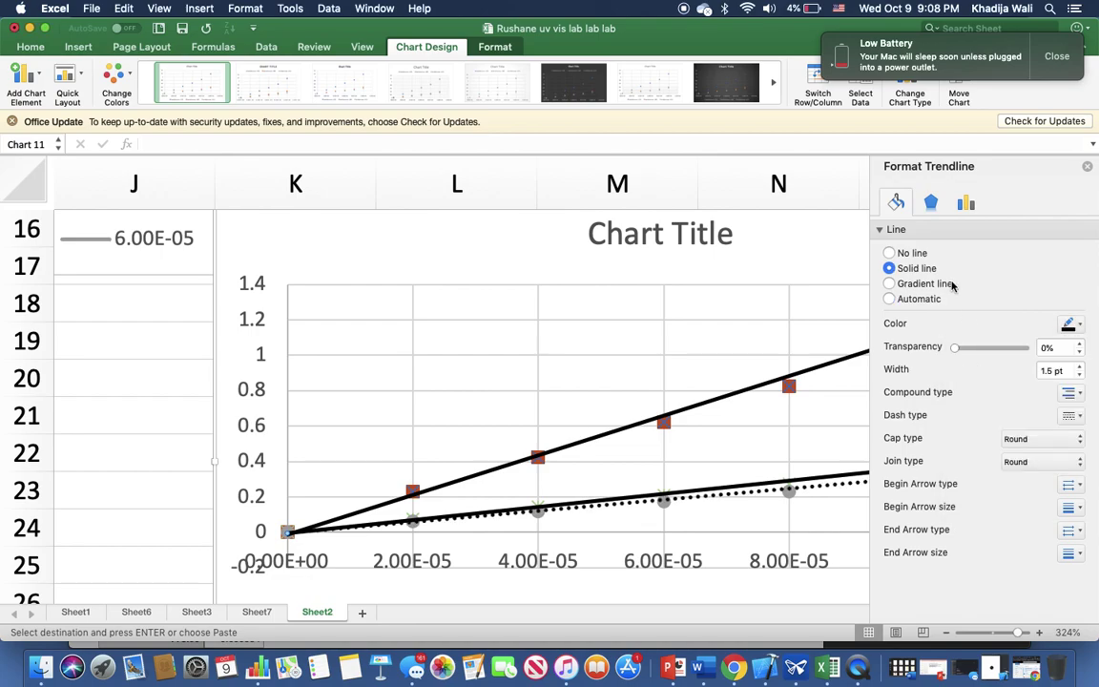
left_click(966, 203)
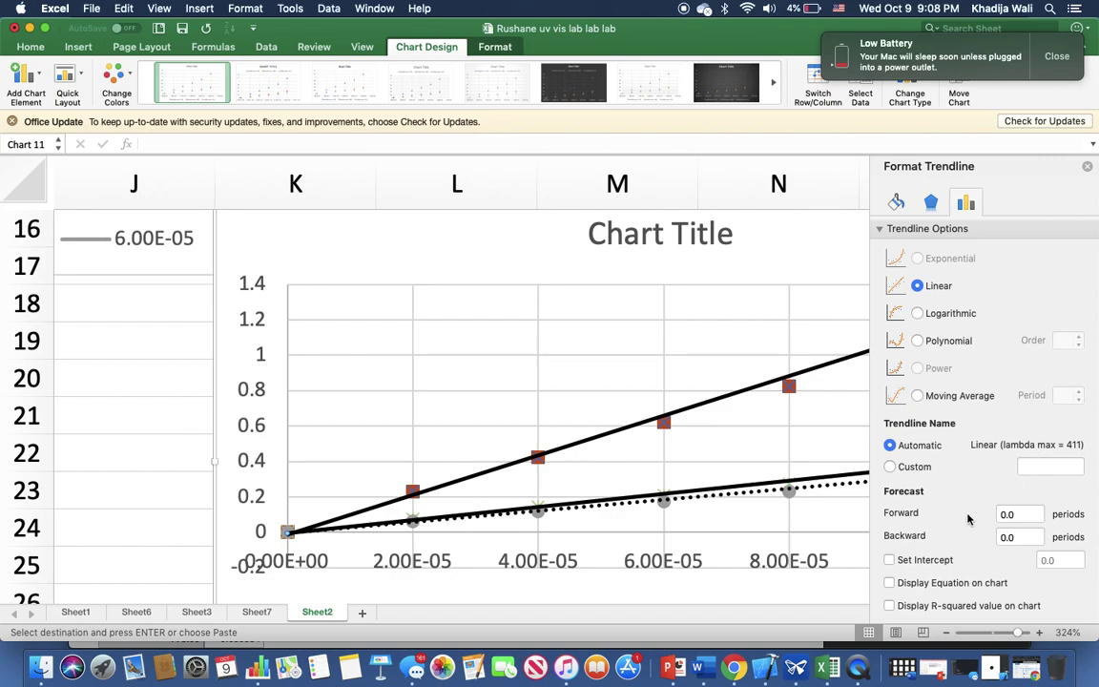
left_click(896, 204)
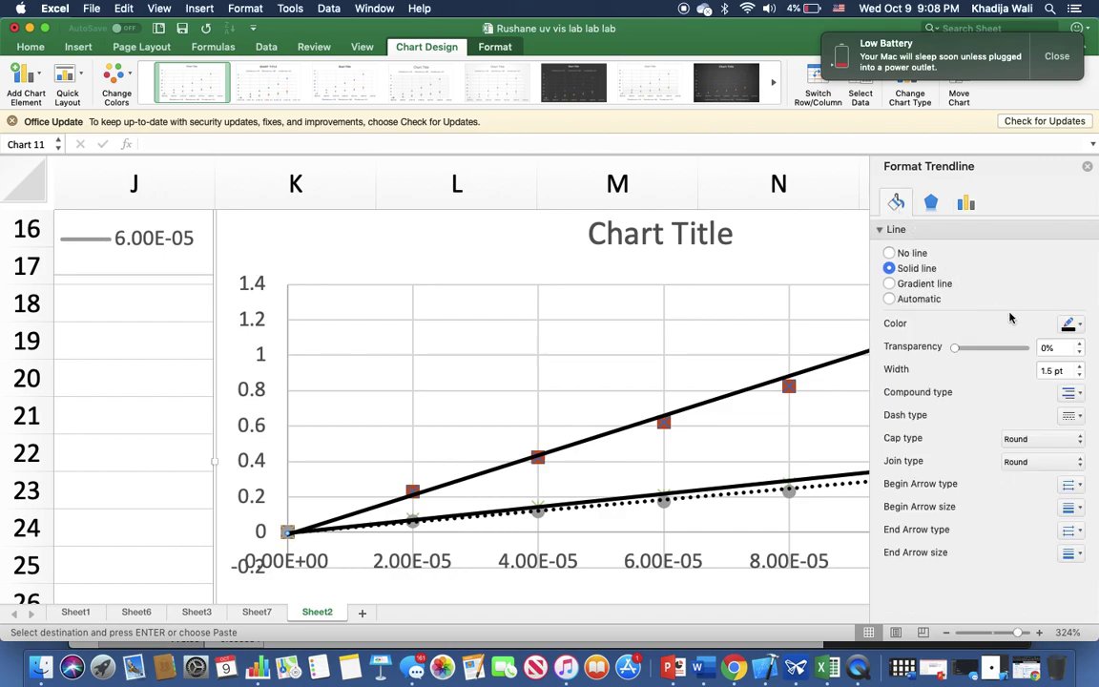
left_click(1070, 415)
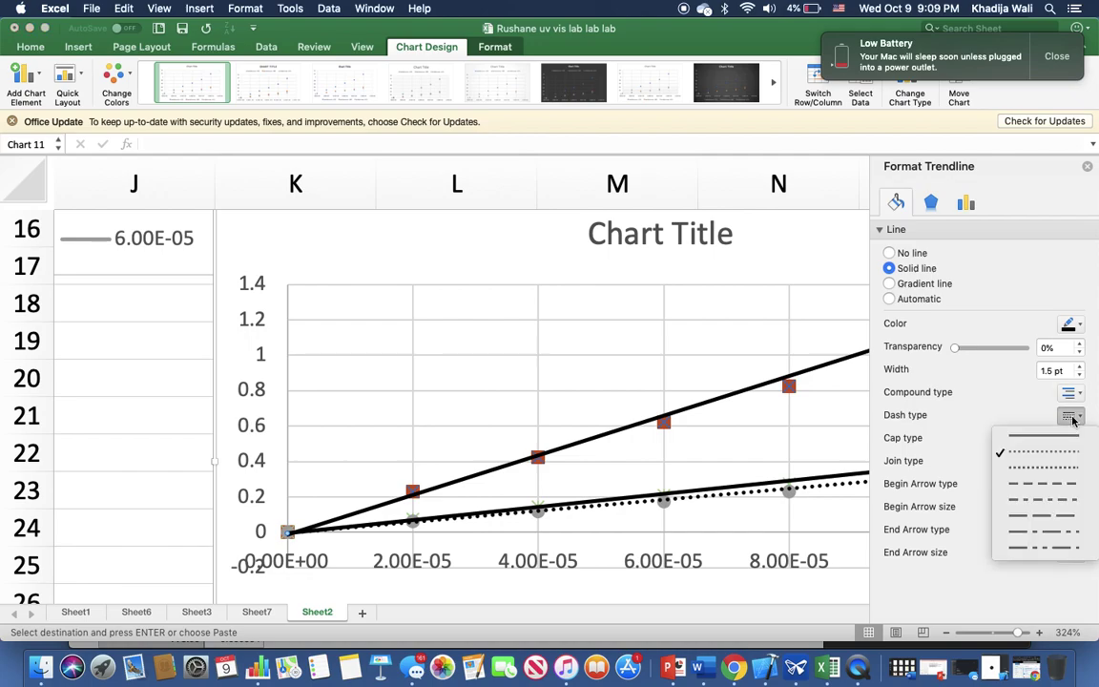
left_click(1026, 440)
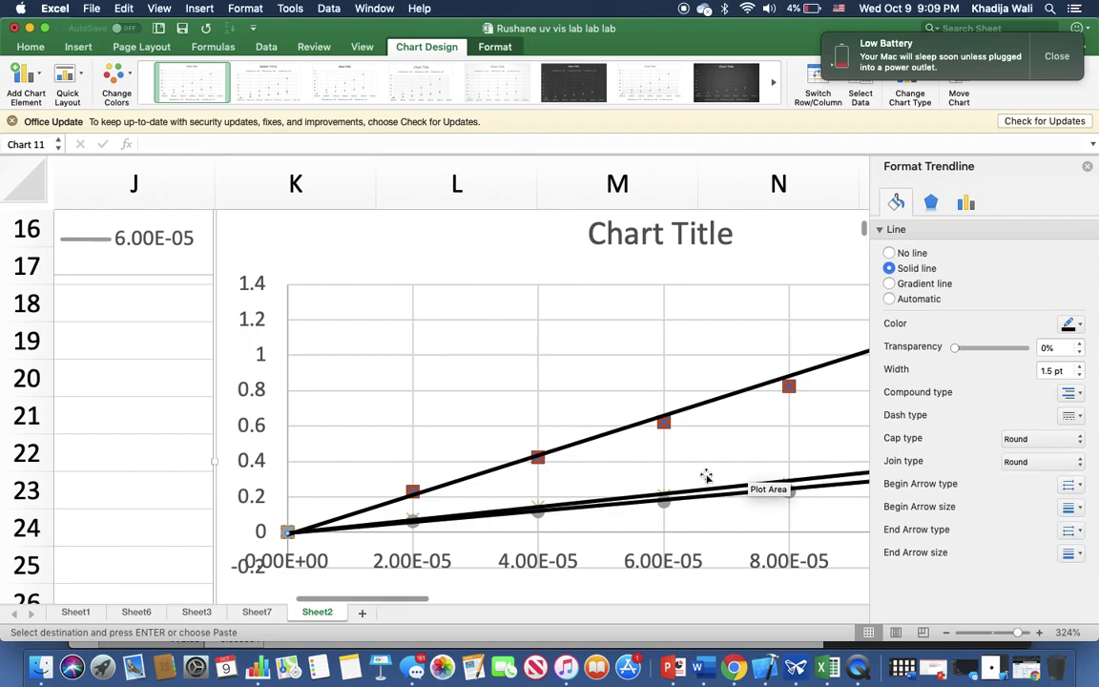
scroll(706, 476, "down", 3)
scroll(705, 476, "right", 3)
scroll(706, 476, "down", 5)
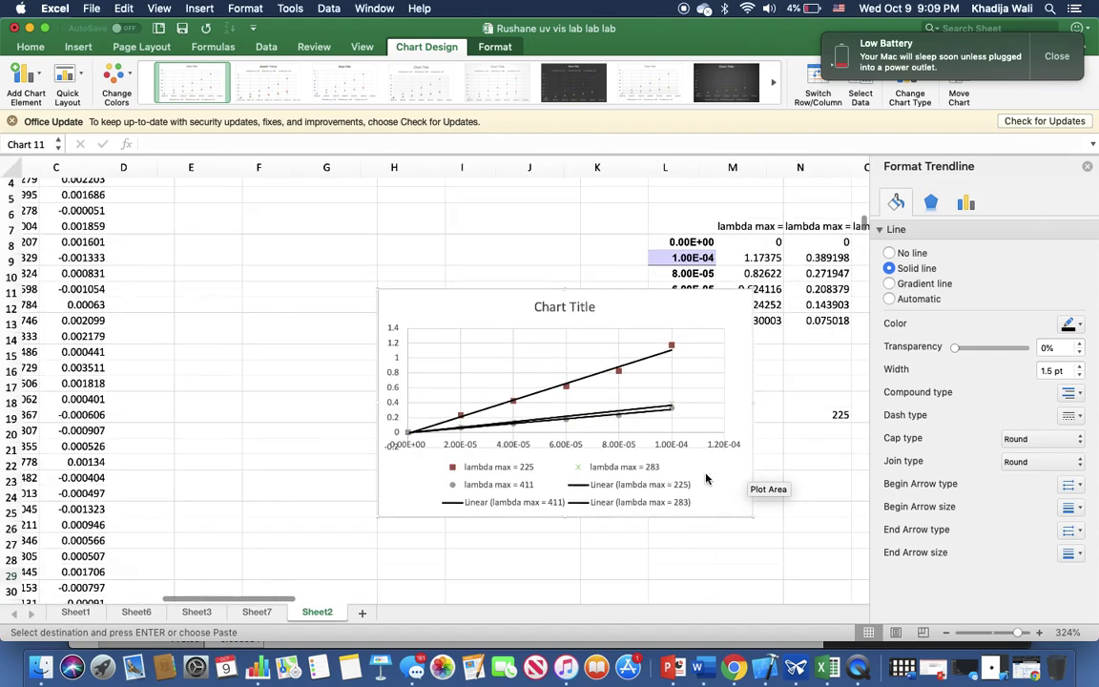
left_click(611, 352)
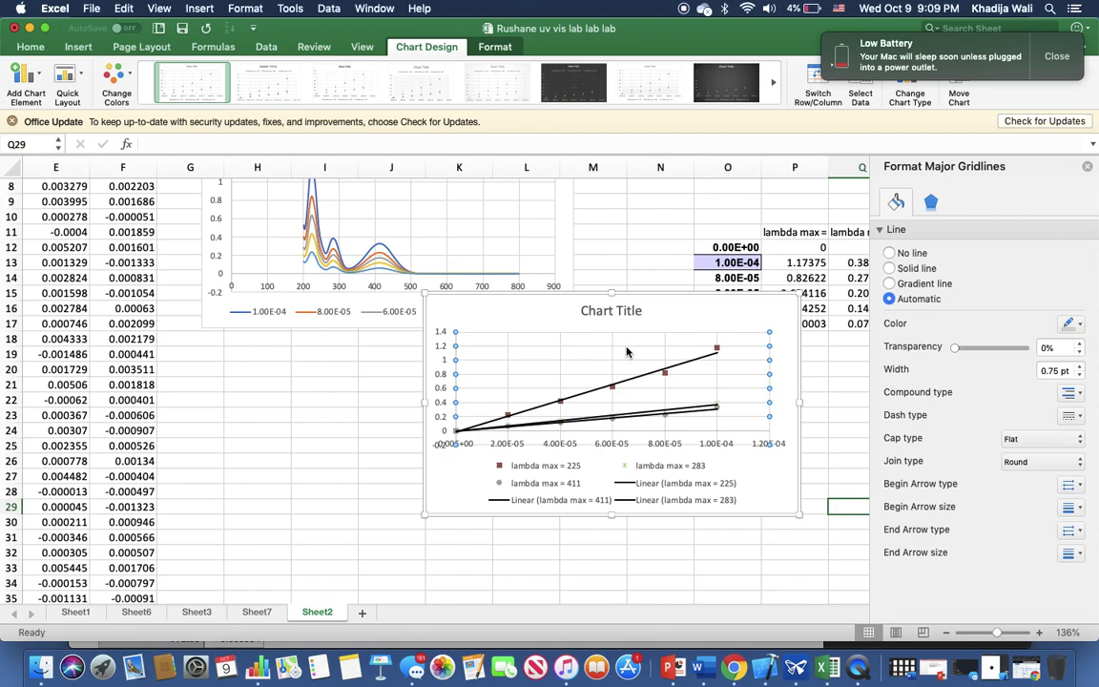
key("Delete")
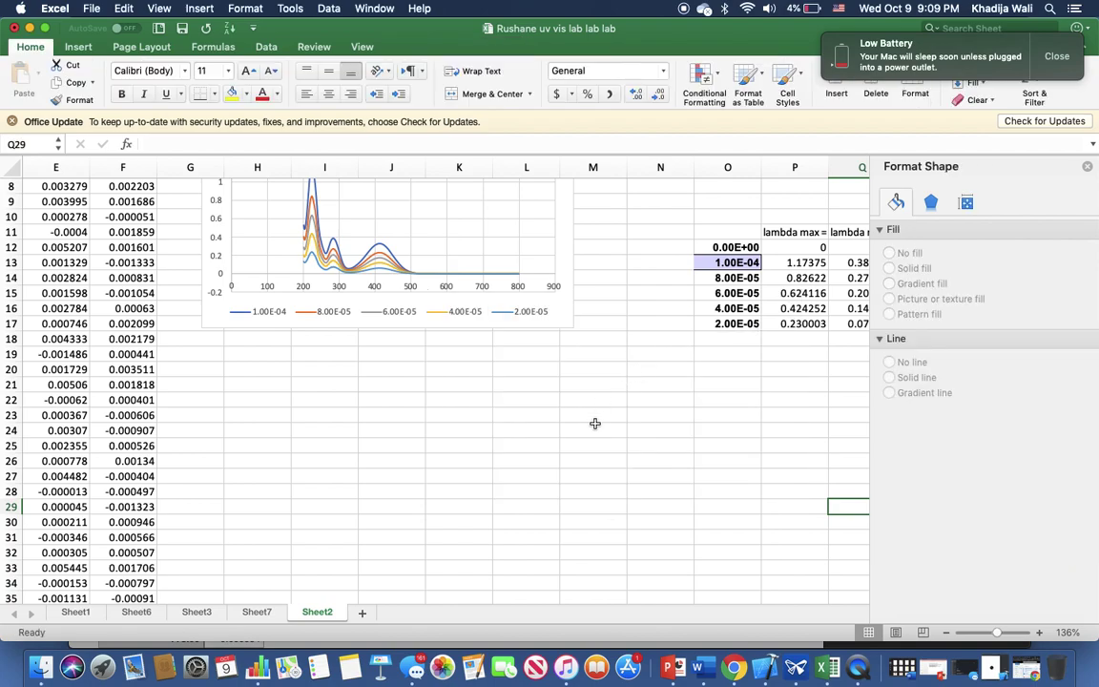
key("super+v")
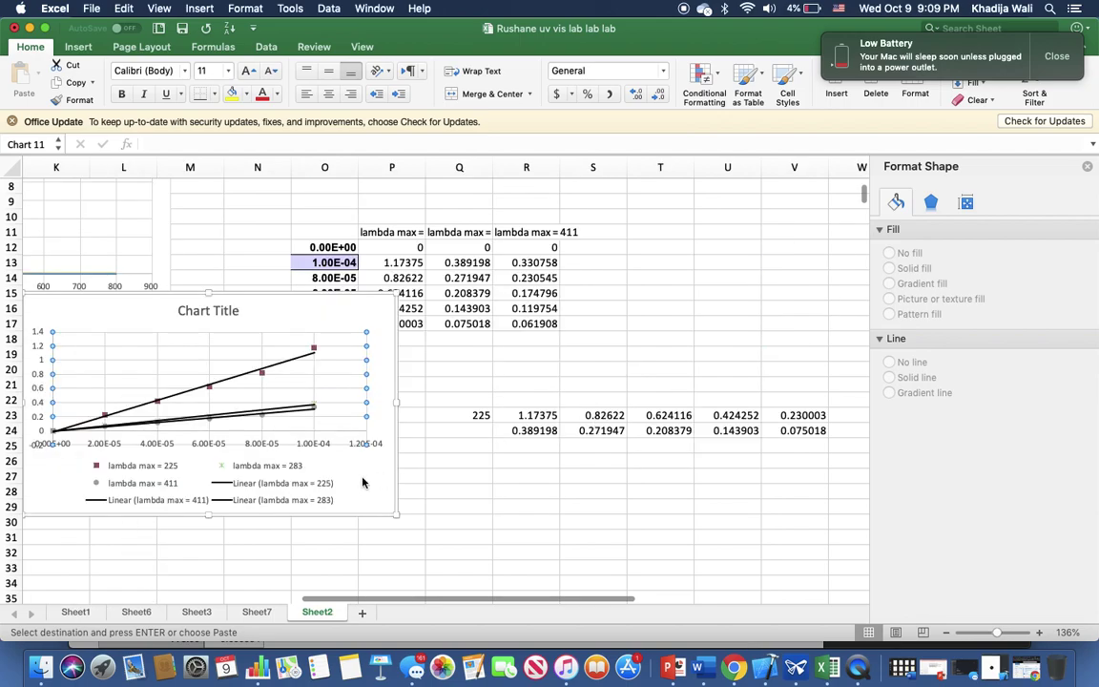
scroll(364, 480, "left", 3)
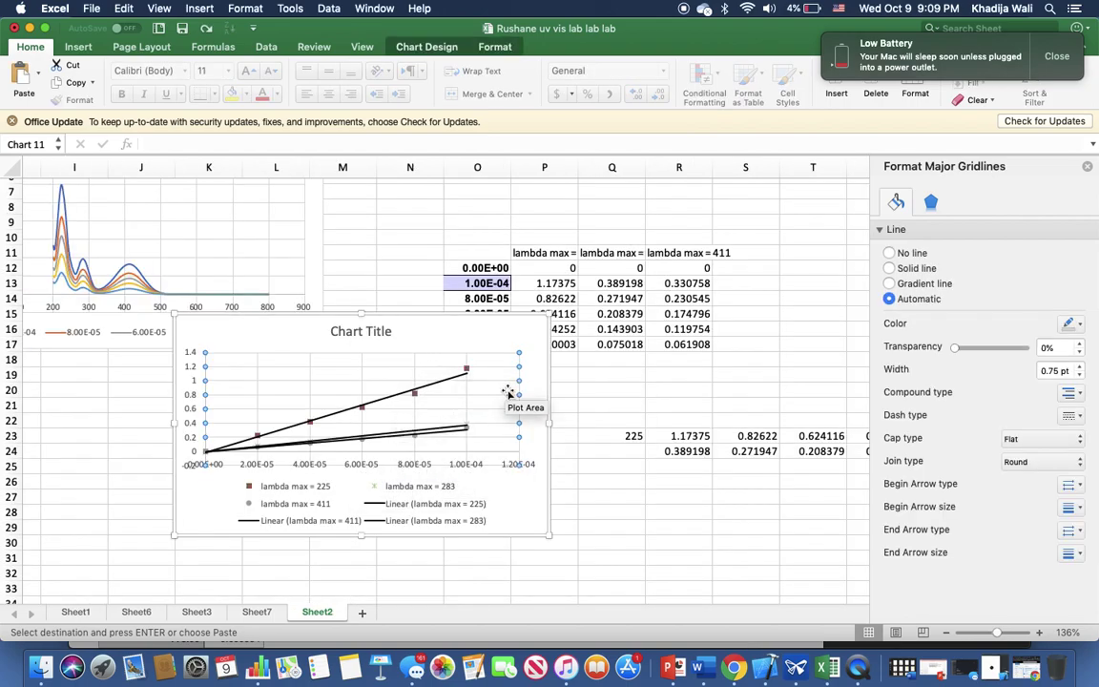
- Position the calibration chart's legend at Top Right and allow it to overlap the chart
left_click(417, 503)
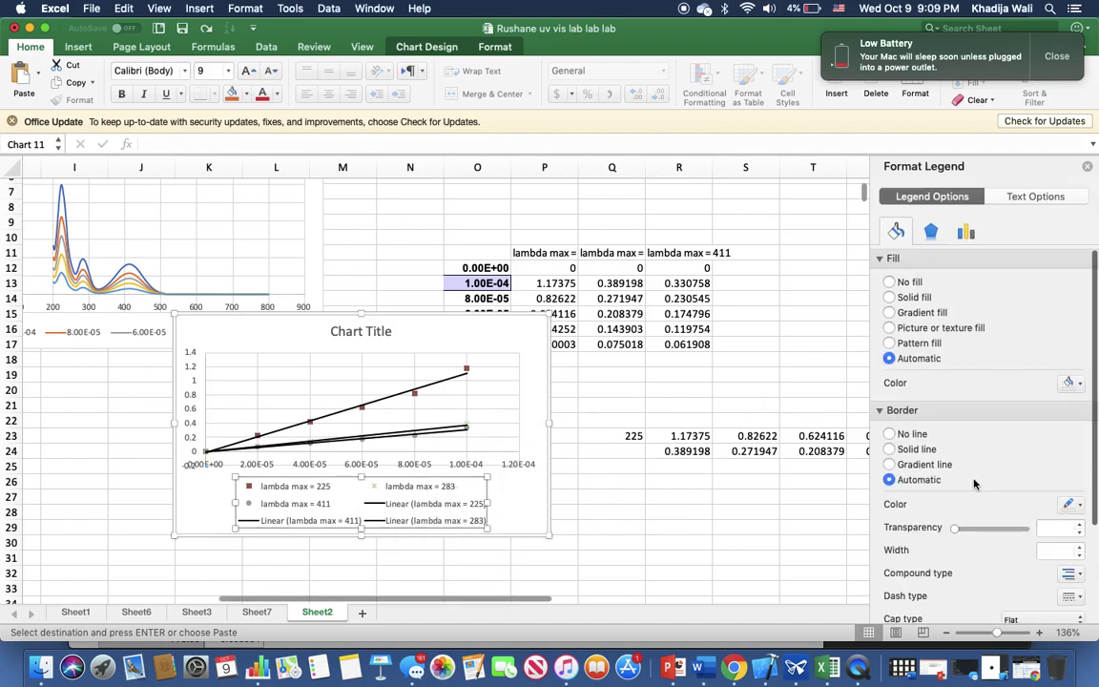
scroll(965, 435, "down", 3)
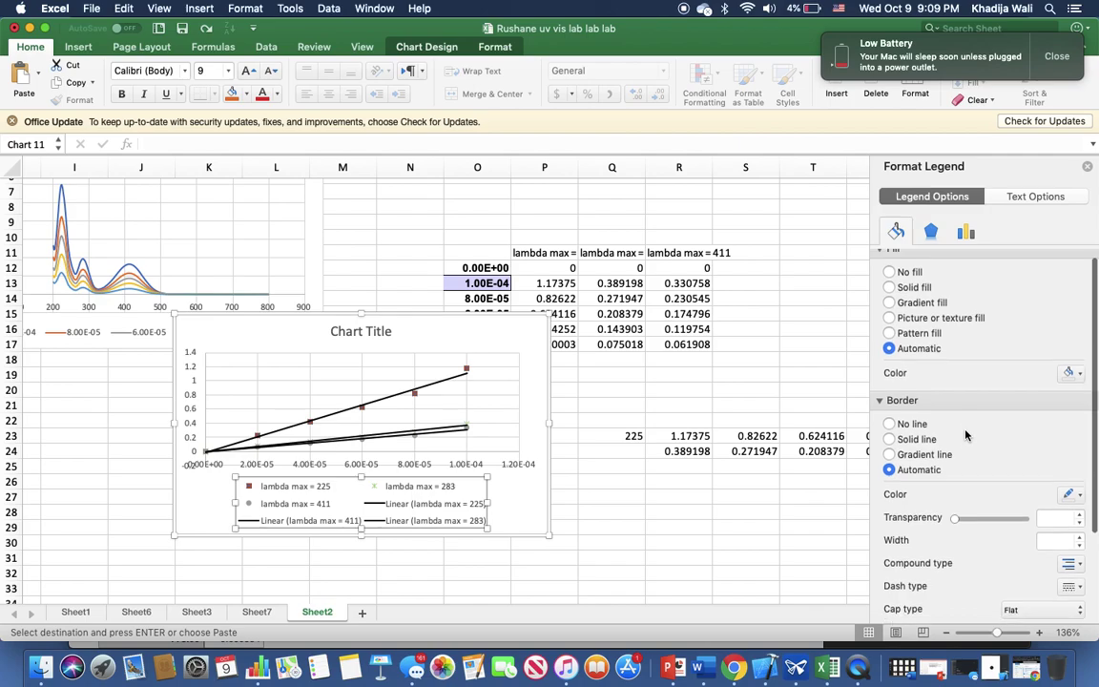
scroll(965, 435, "up", 3)
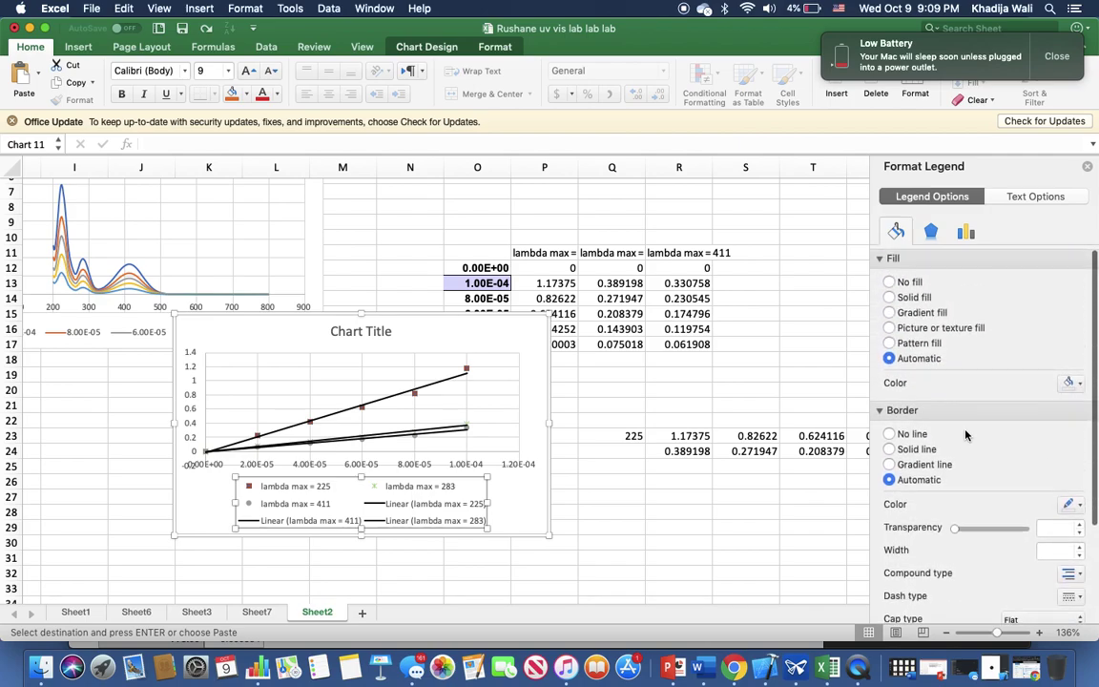
left_click(967, 233)
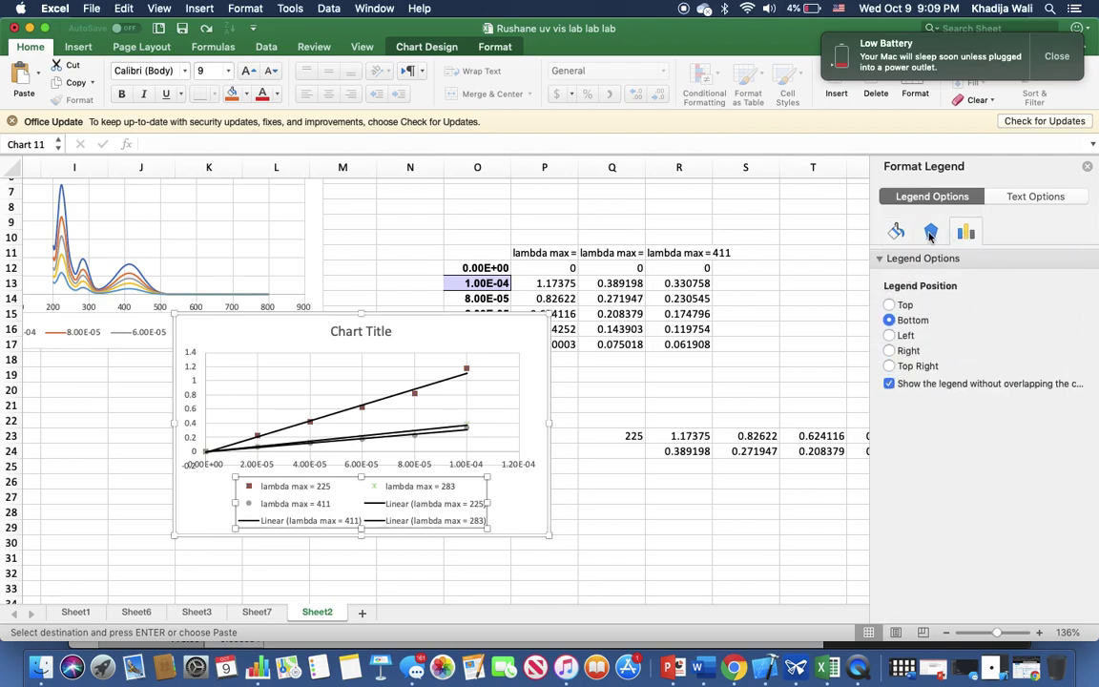
left_click(889, 368)
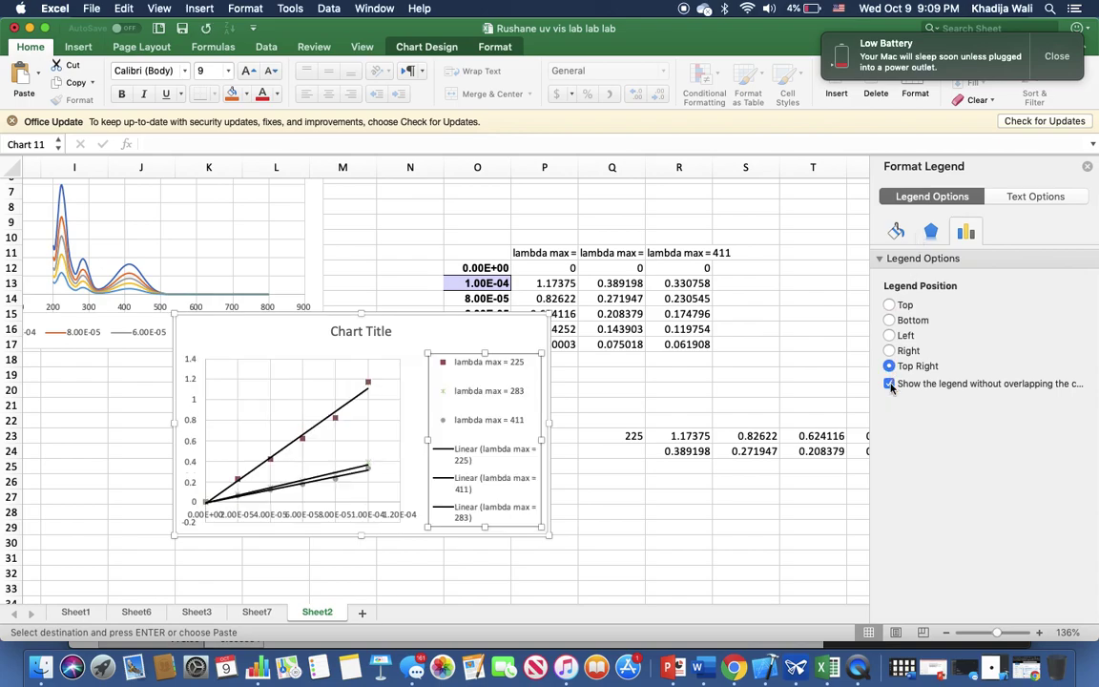
left_click(889, 383)
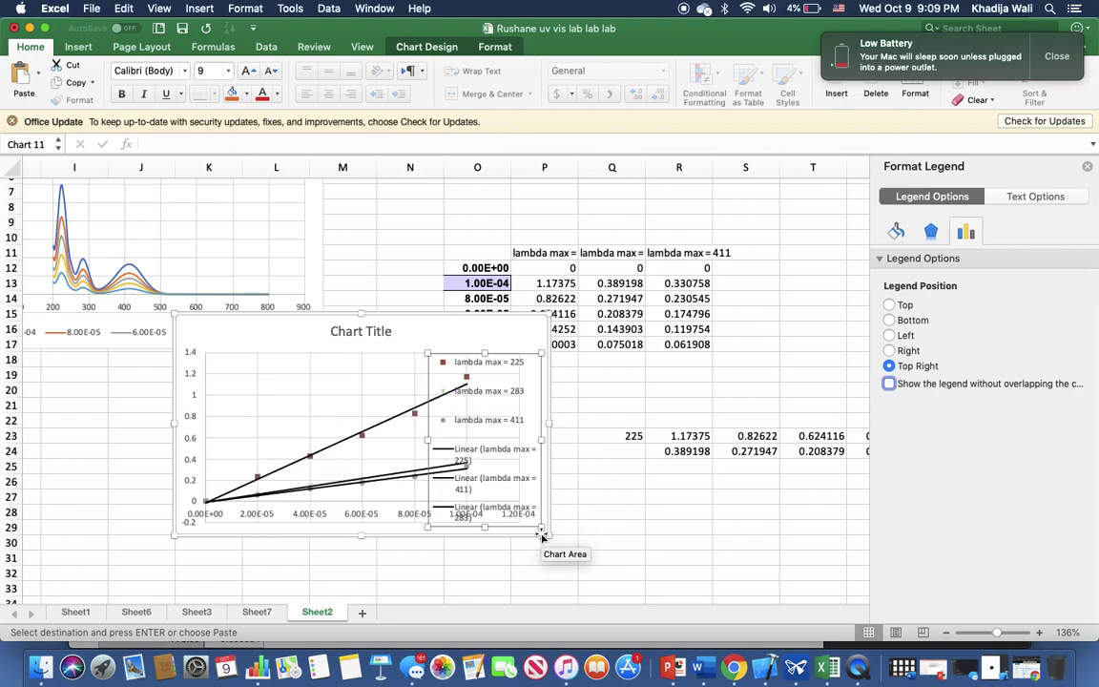
- Shrink the legend and move it over the upper-left area of the plot
left_click_drag(541, 528, 483, 467)
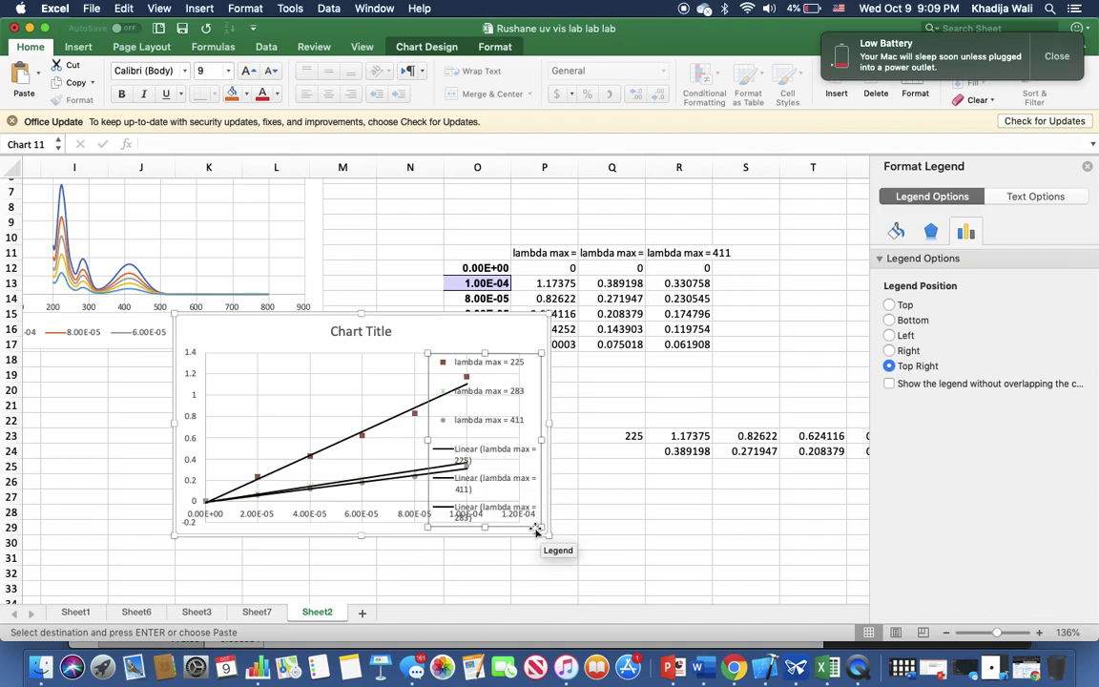
left_click(466, 432)
left_click(470, 361)
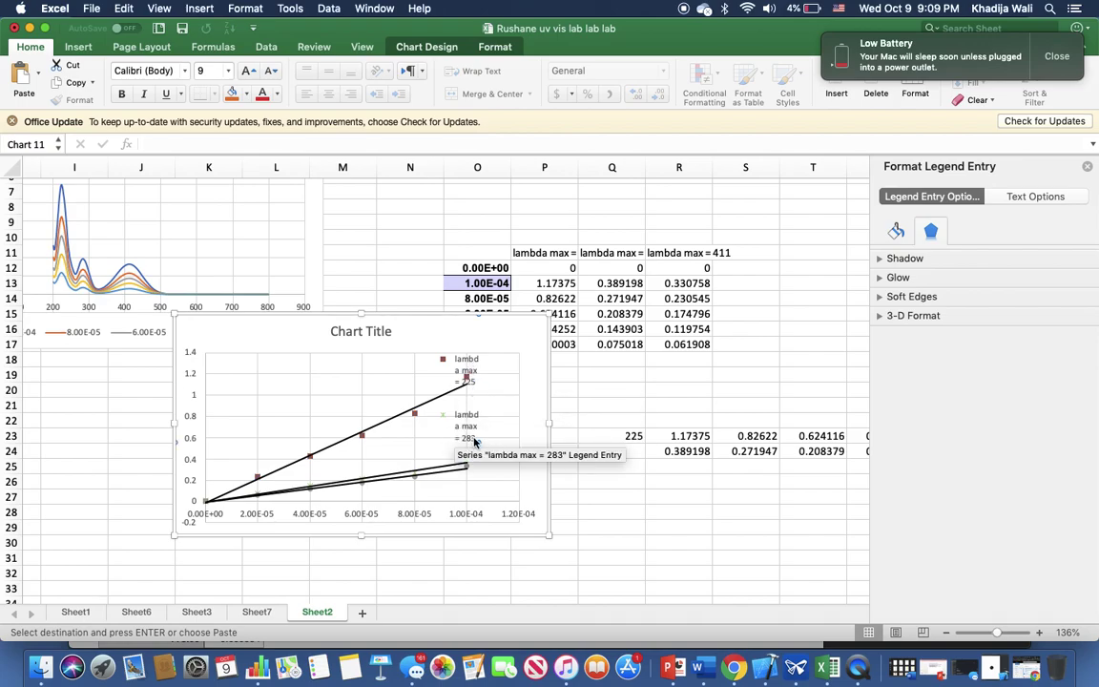
left_click(463, 368)
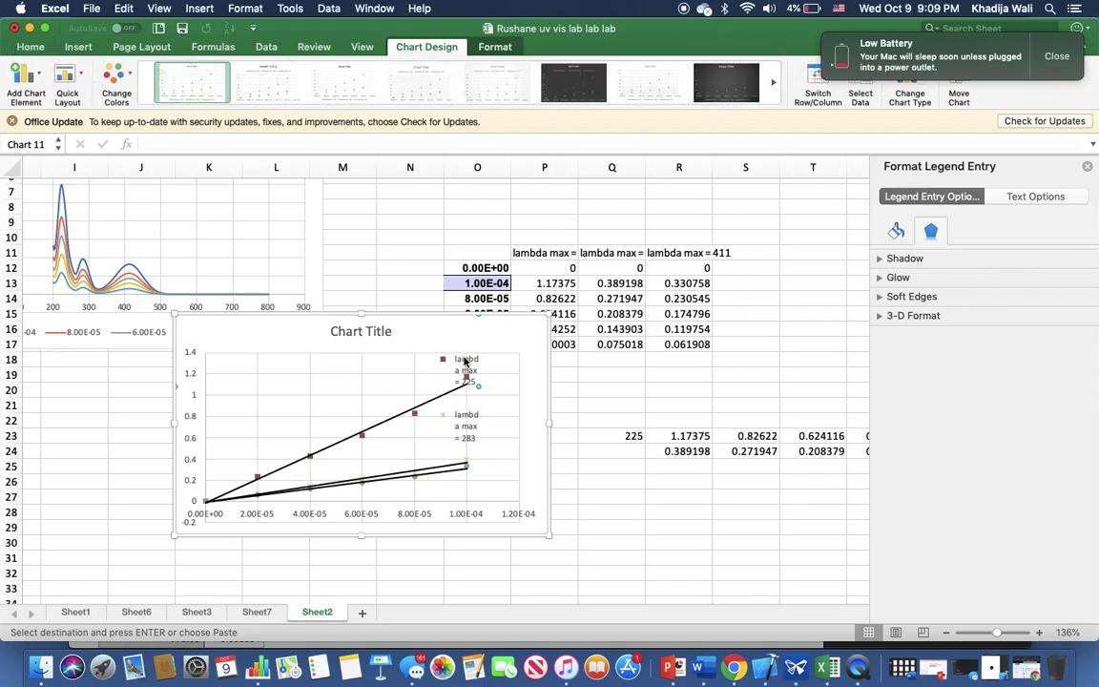
key("super+z")
left_click_drag(429, 354, 363, 370)
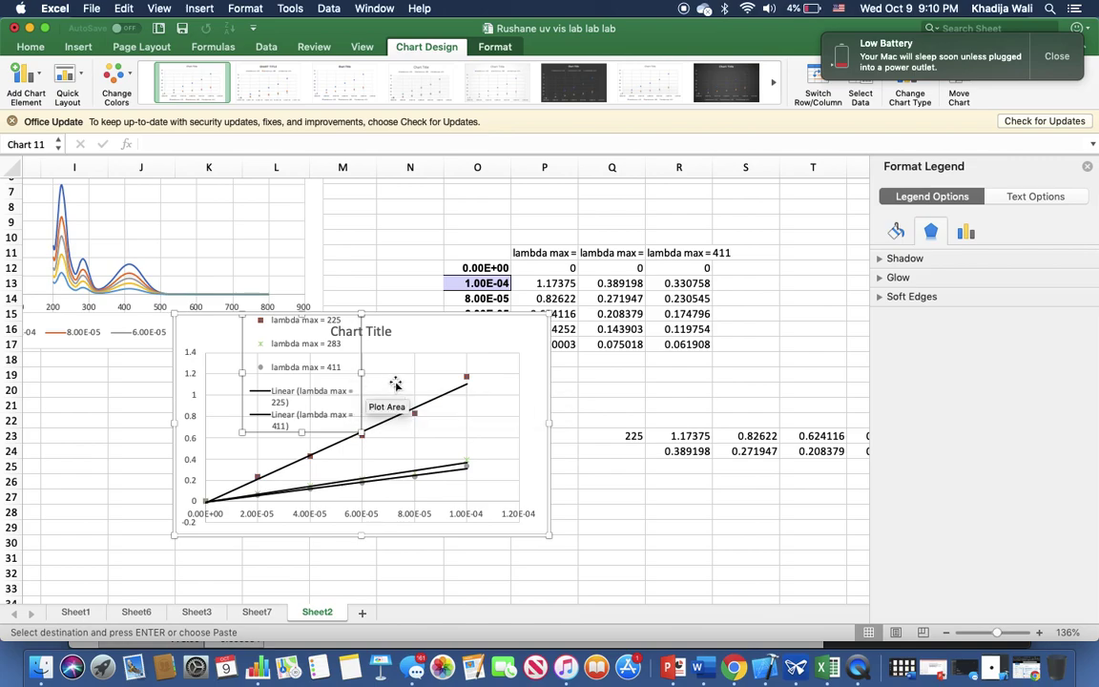
- Delete the horizontal and vertical major gridlines from the calibration chart
left_click(397, 377)
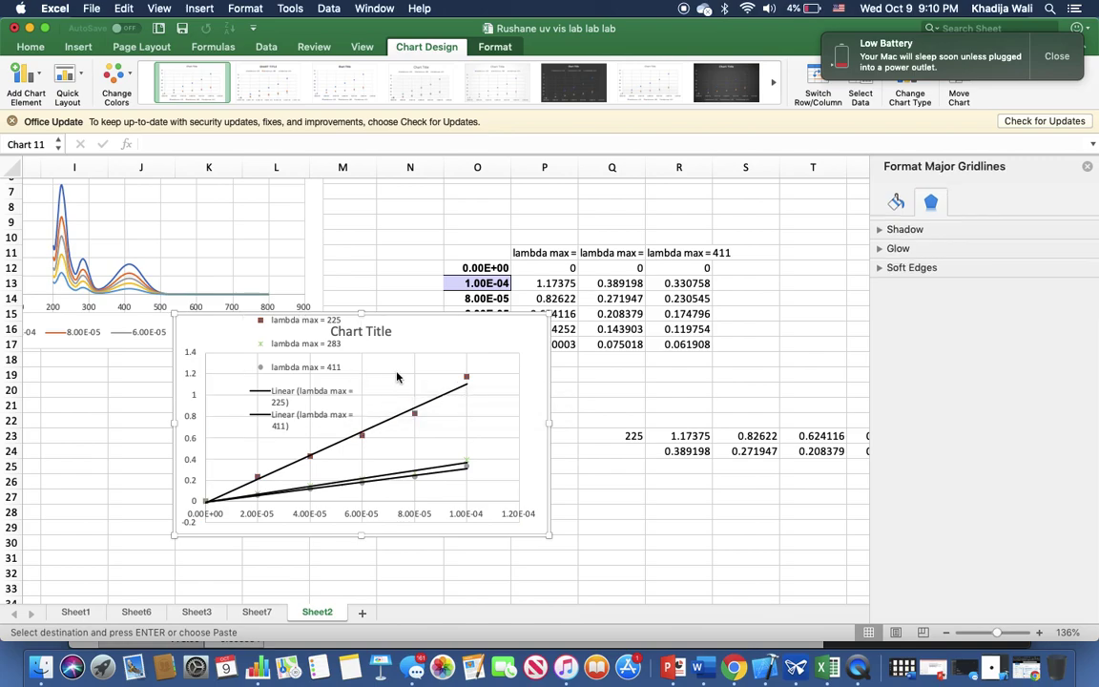
left_click(397, 377)
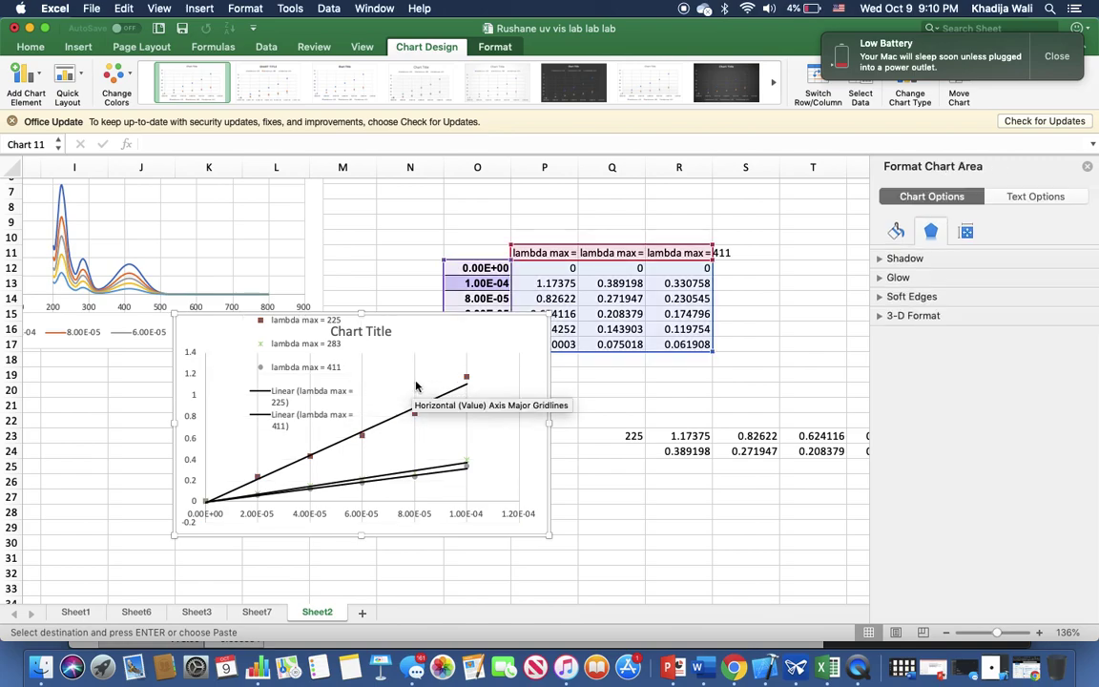
left_click(414, 387)
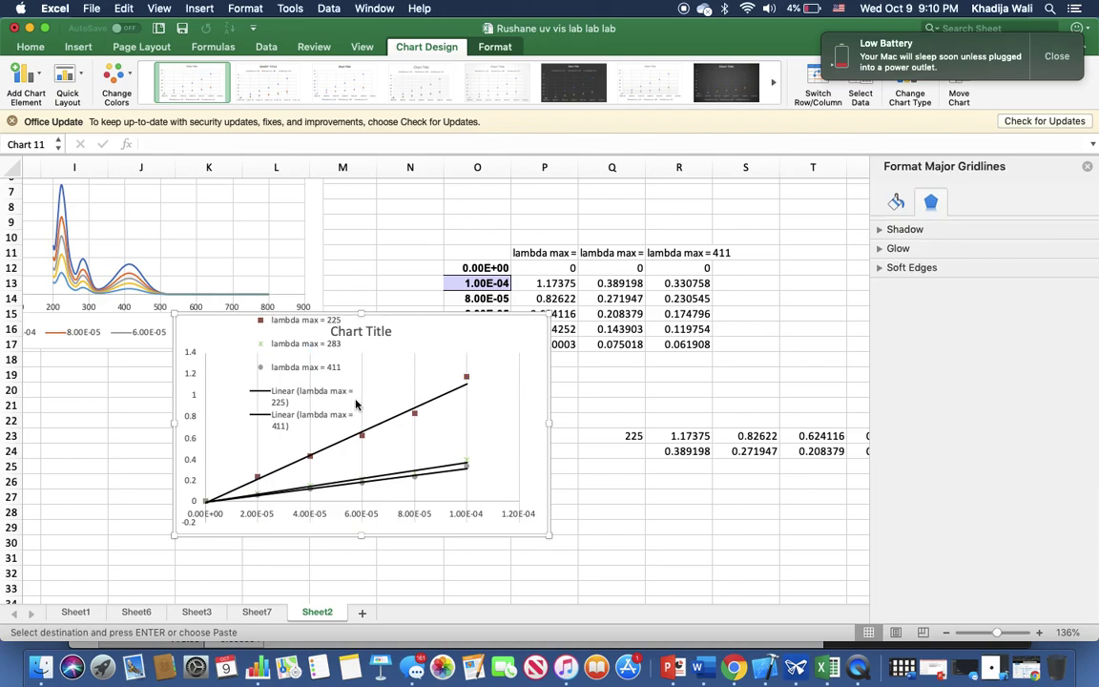
- Resize the legend so each lambda max series label fits on one line, and place it in the chart's upper-left area beside the title
left_click(358, 404)
left_click(362, 412)
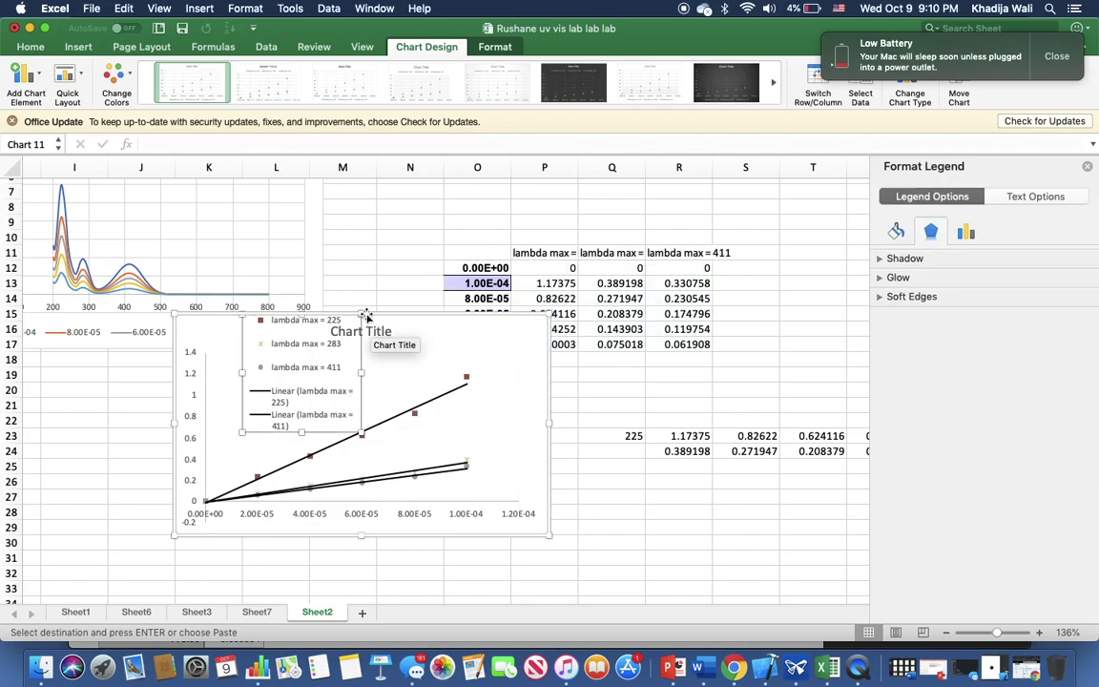
left_click_drag(369, 317, 264, 449)
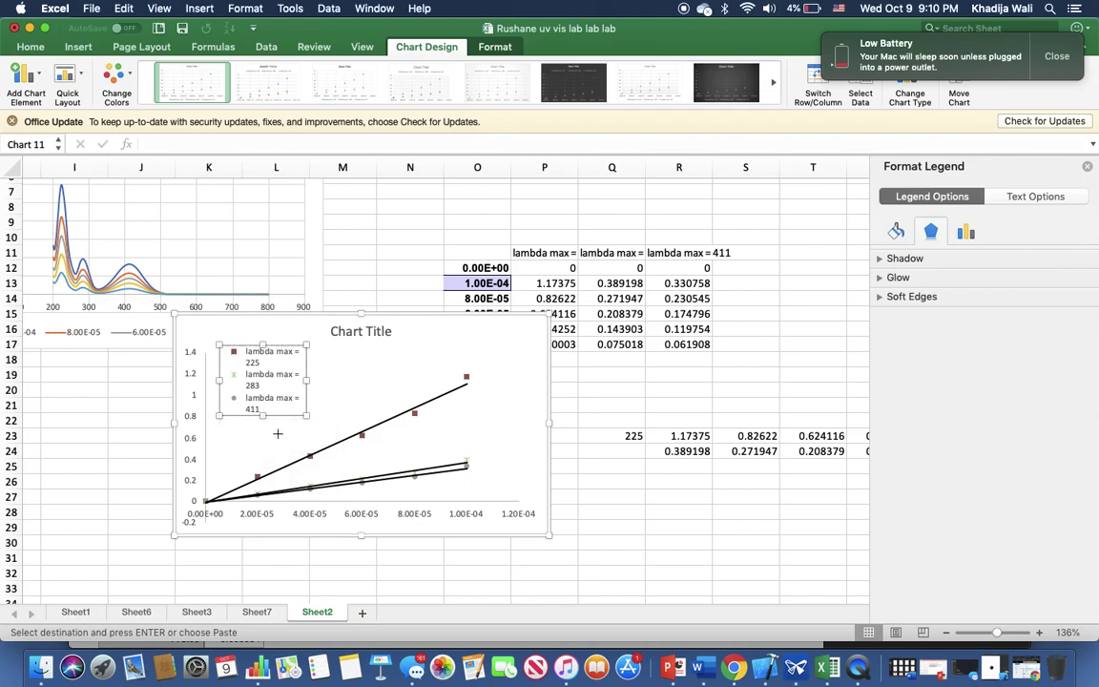
left_click_drag(306, 396, 335, 394)
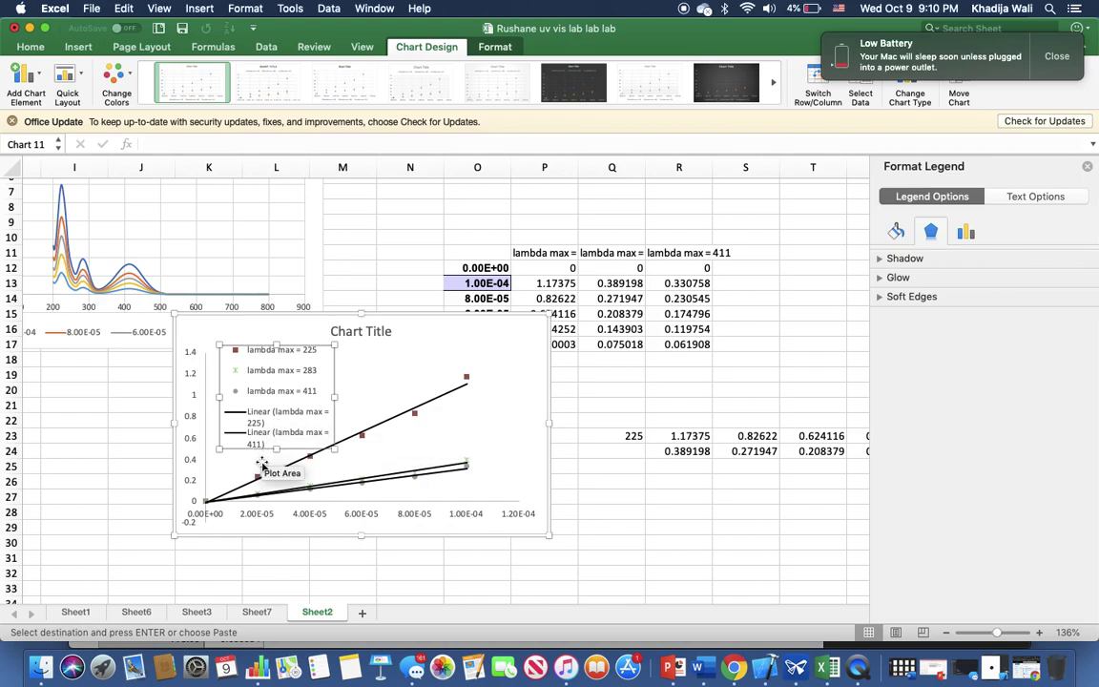
left_click_drag(276, 444, 279, 421)
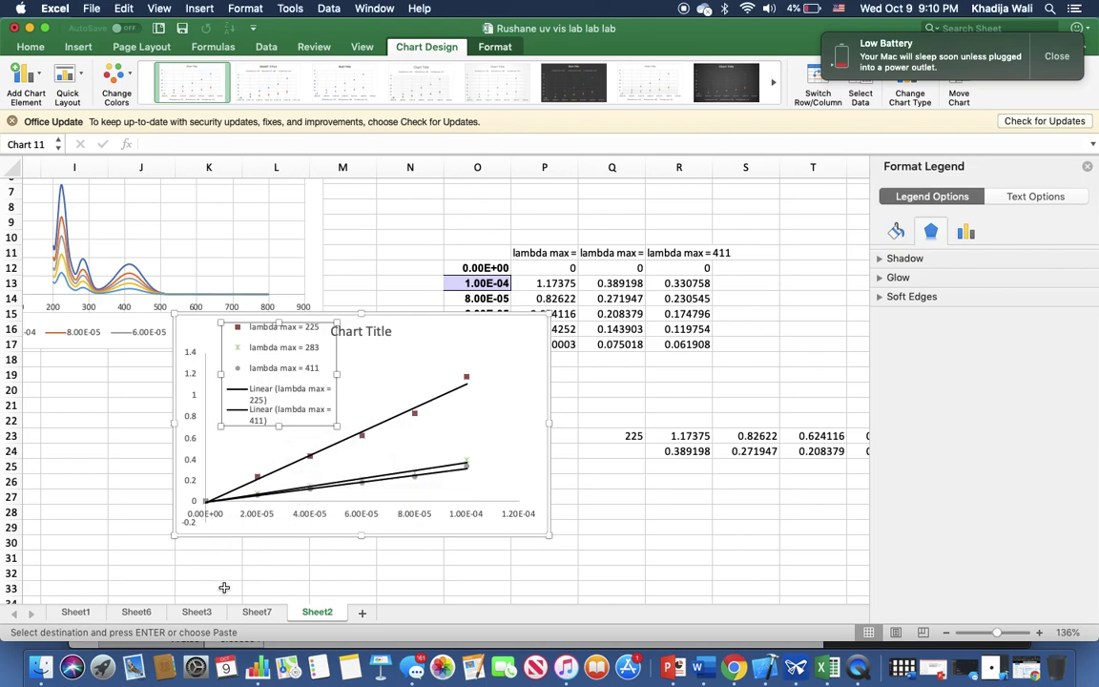
- Open Sheet7 and examine the finished Beer's Law Plot with its trendline equations, legend and axis titles
left_click(254, 614)
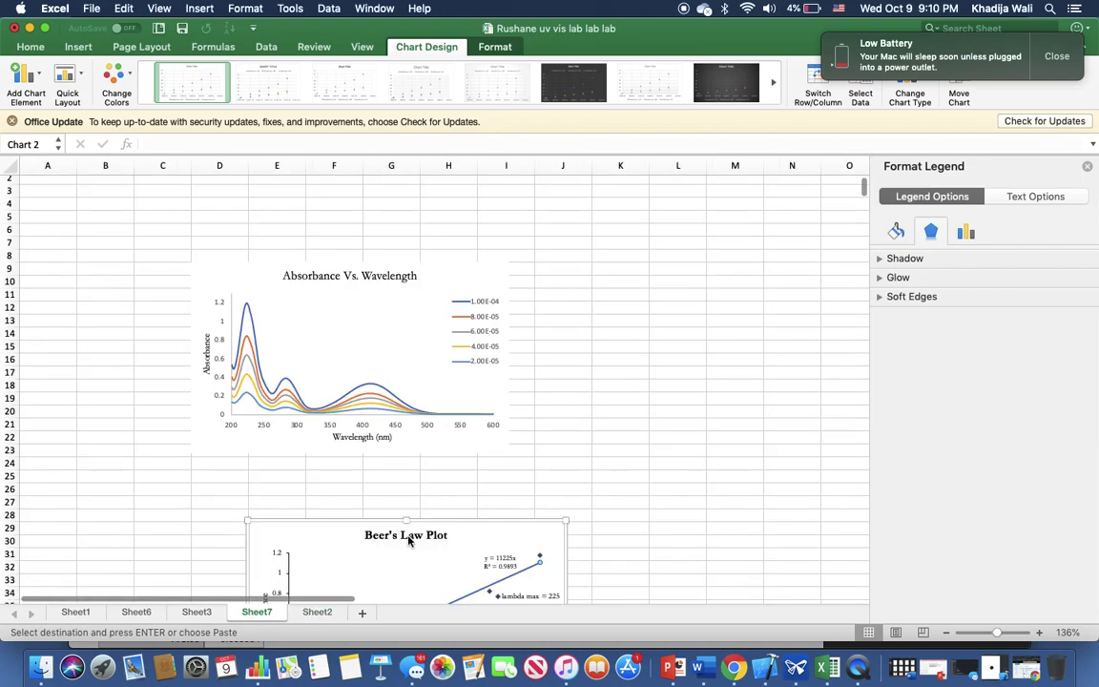
scroll(555, 402, "down", 15)
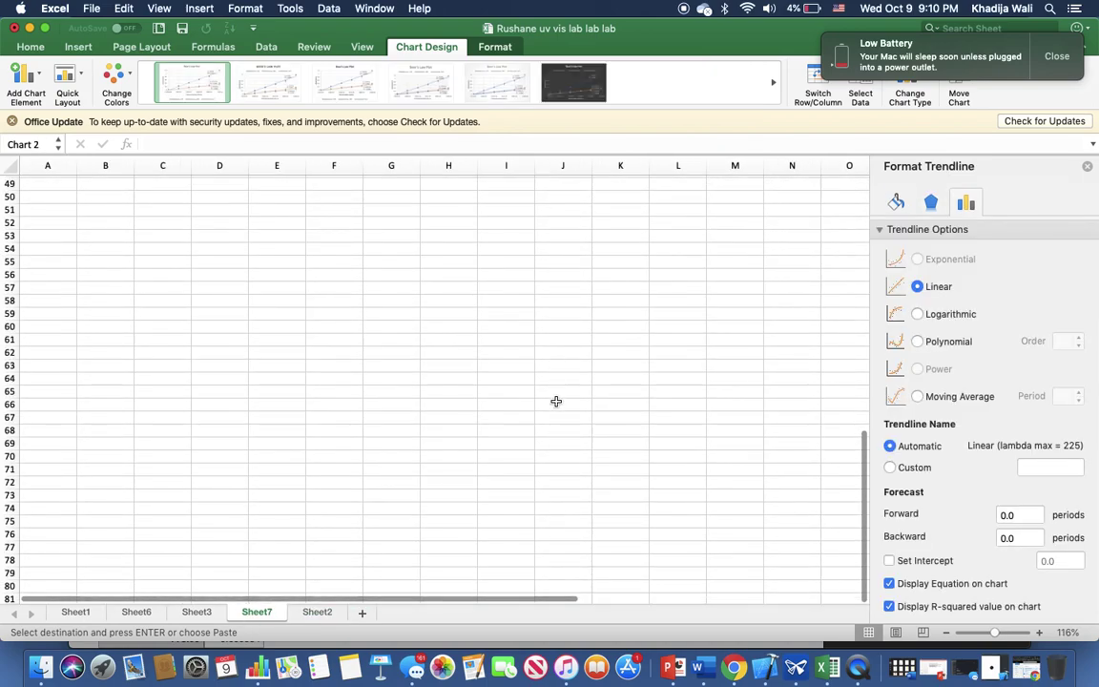
scroll(555, 402, "up", 10)
scroll(555, 402, "up", 1)
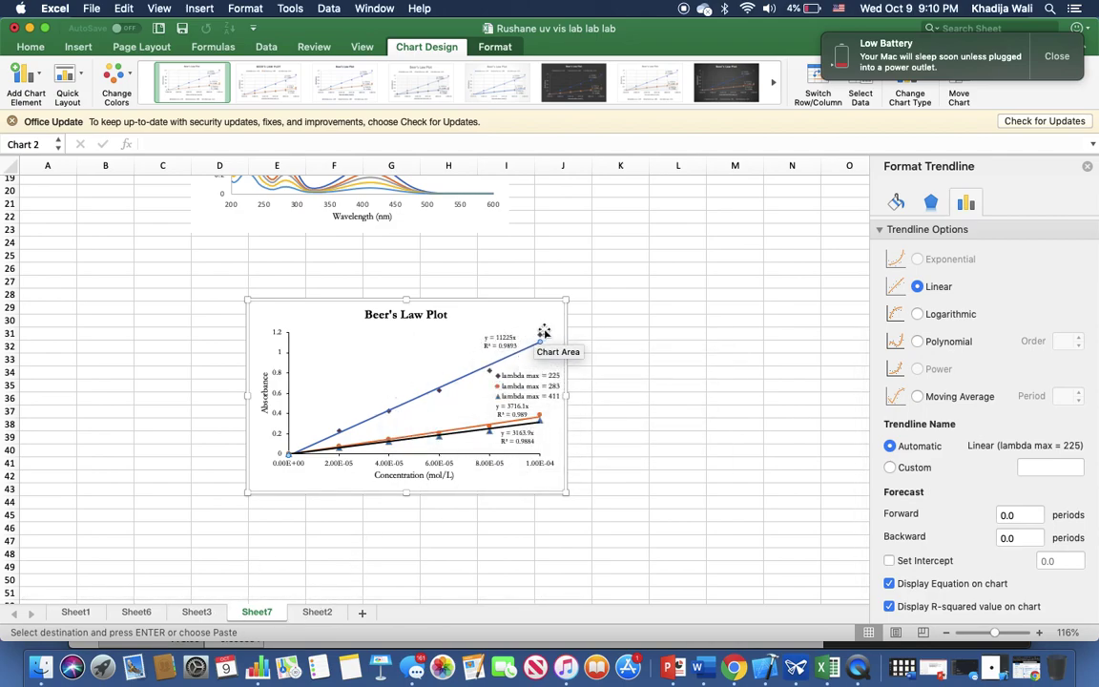
- Return to Sheet2 and display the equation and R-squared value for the lambda max = 225 trendline on the calibration chart
left_click(317, 613)
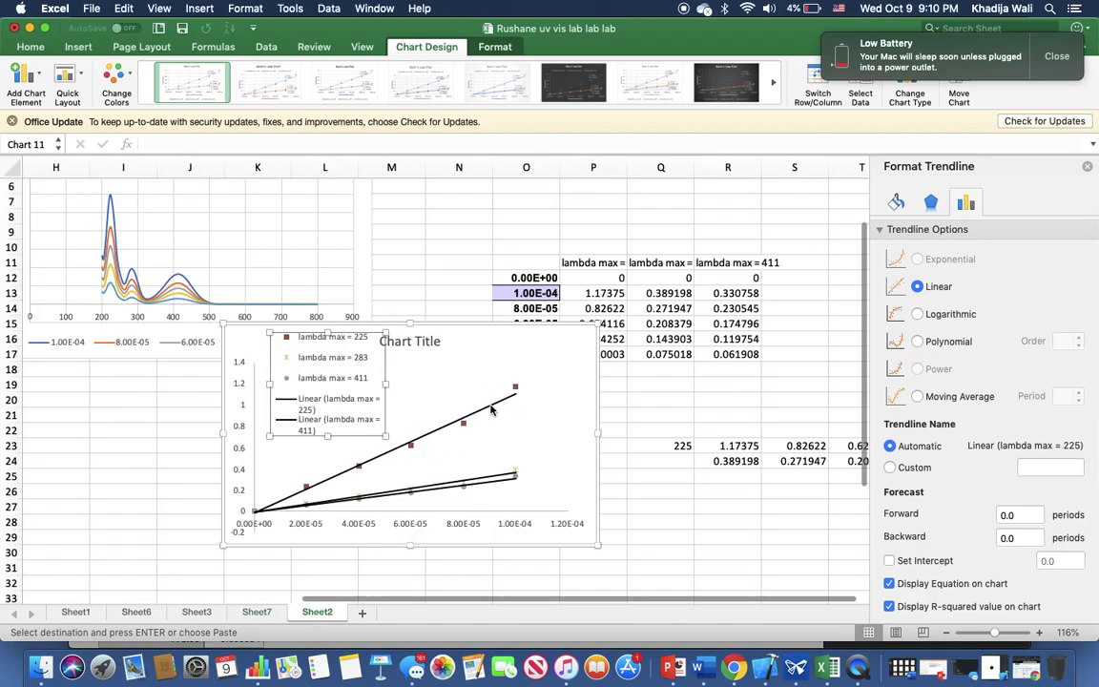
left_click(490, 404)
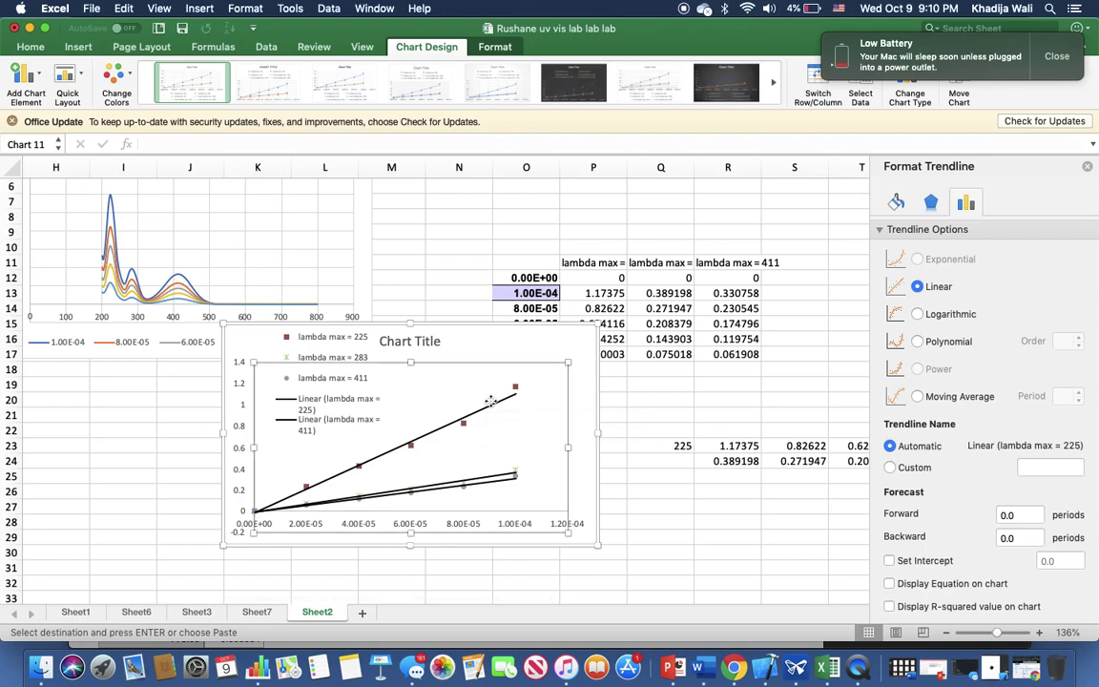
left_click(488, 405)
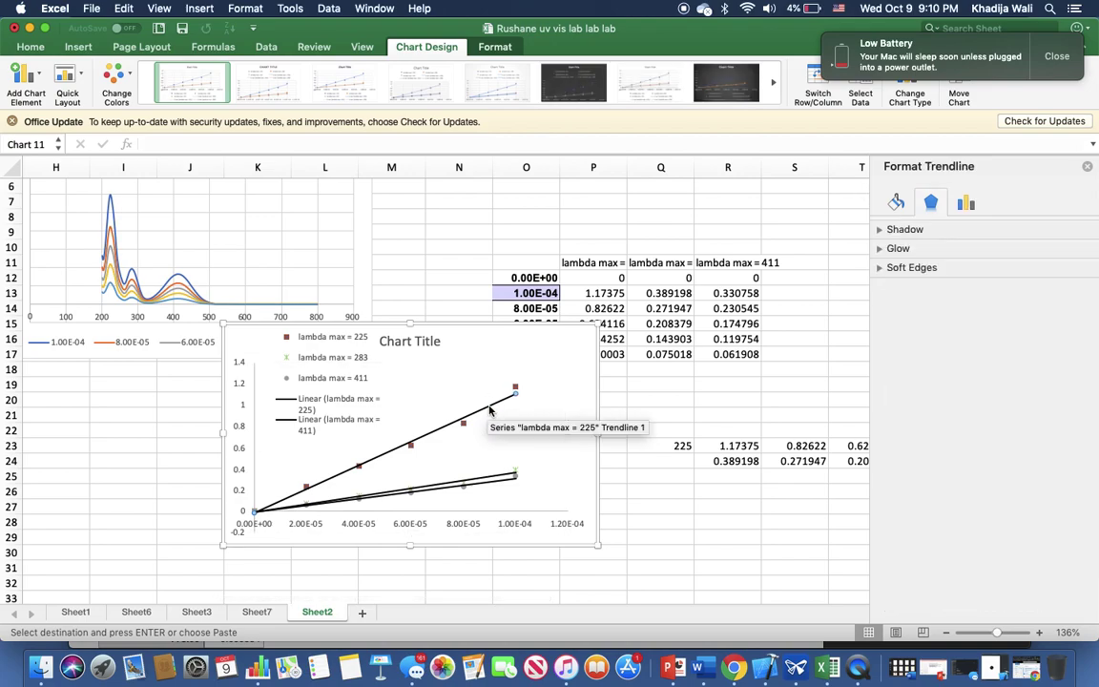
left_click(965, 203)
scroll(895, 386, "down", 2)
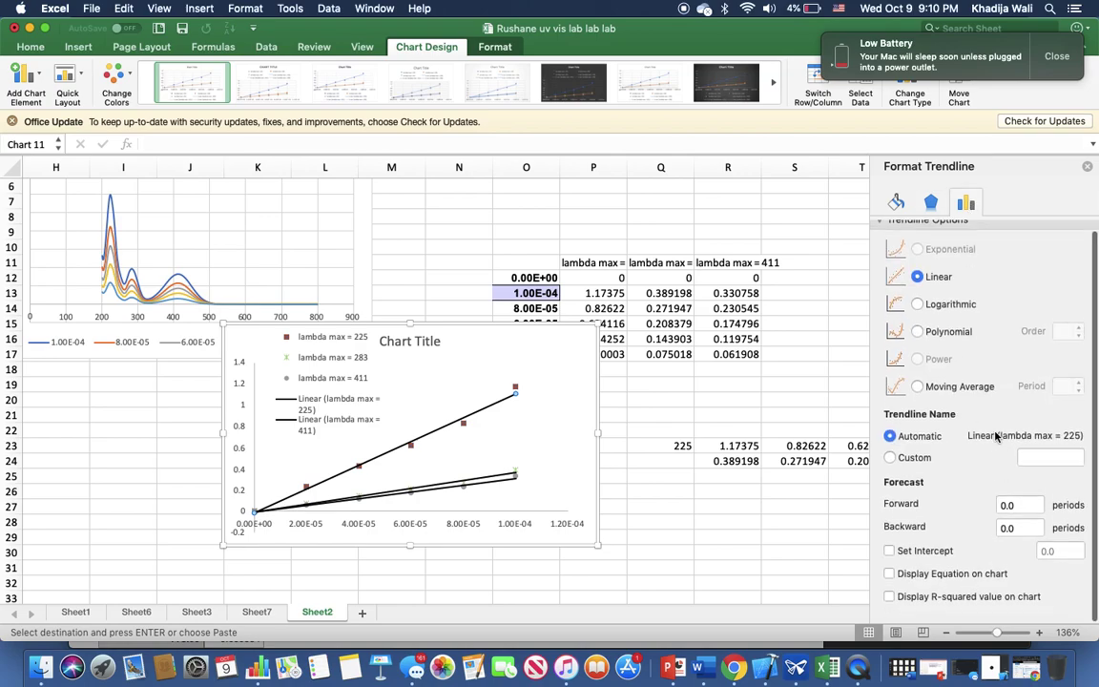
left_click(935, 562)
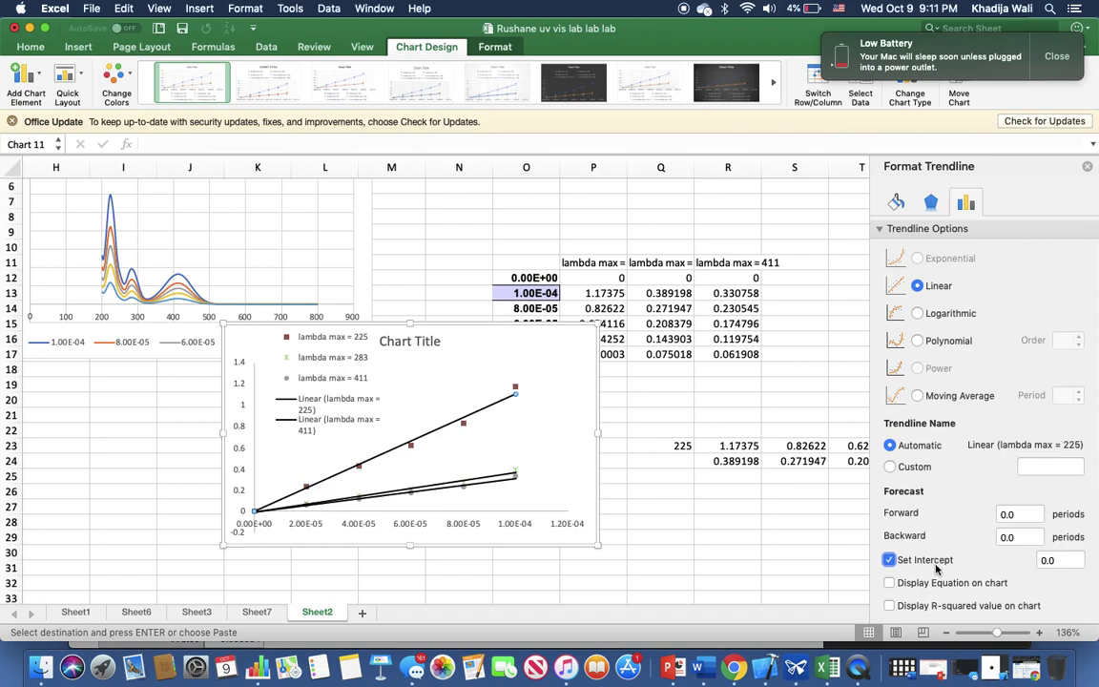
left_click(931, 562)
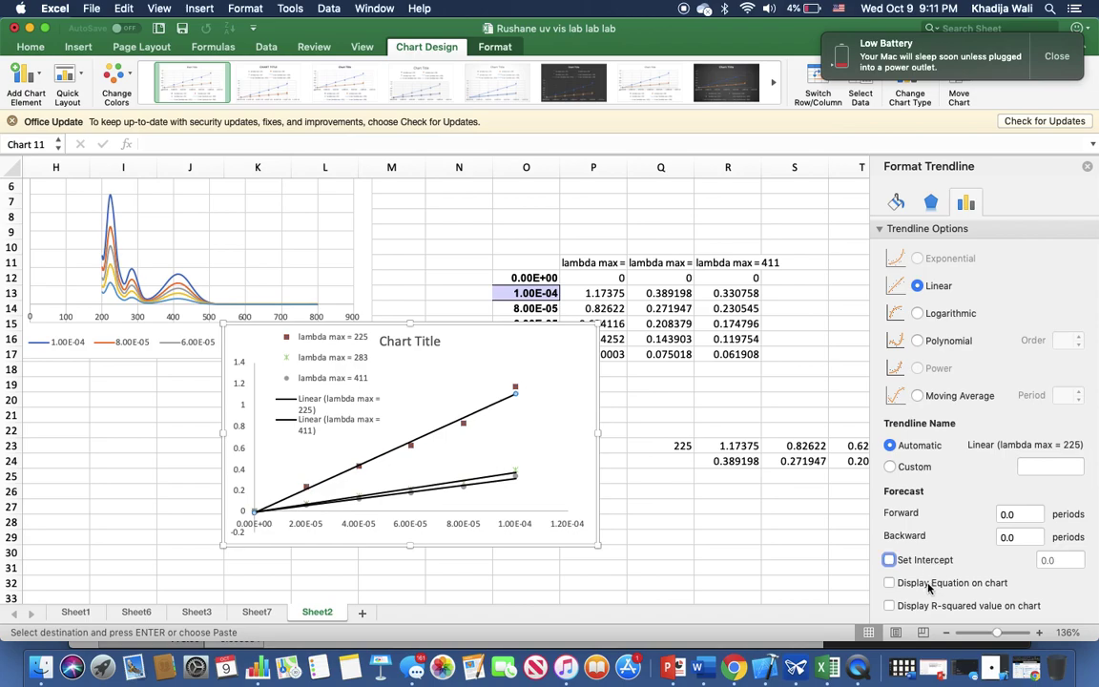
left_click(922, 585)
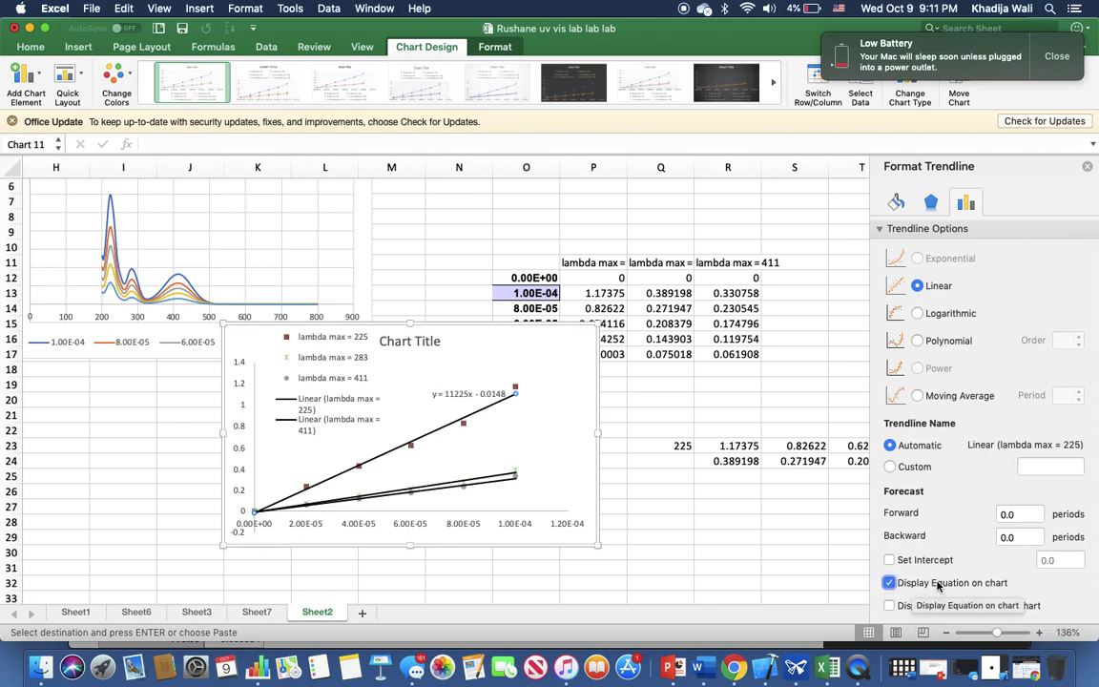
left_click(889, 604)
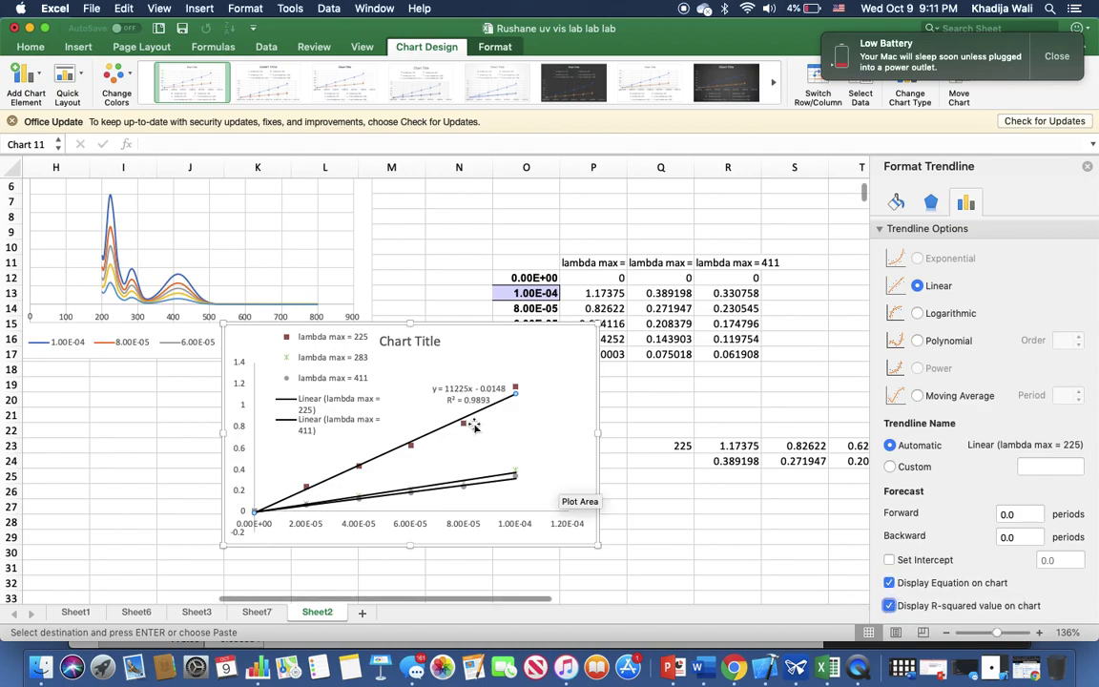
- Delete the constant term from the lambda max = 225 equation label, leaving y = 11225x, and move the label just above its trendline
left_click(474, 392)
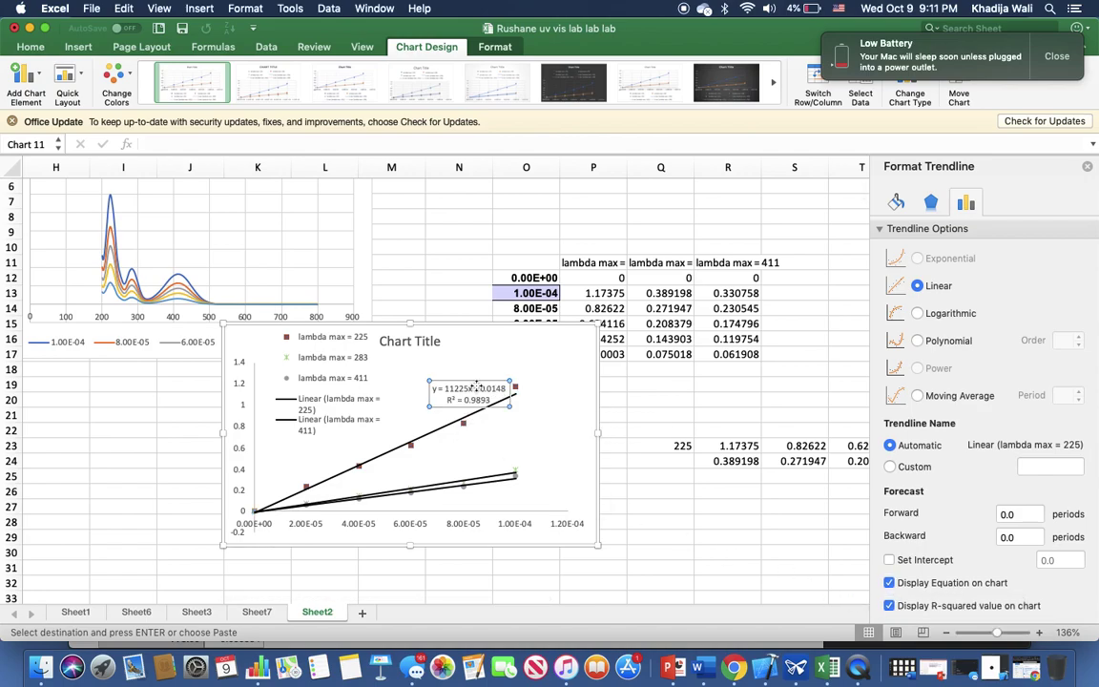
double_click(478, 388)
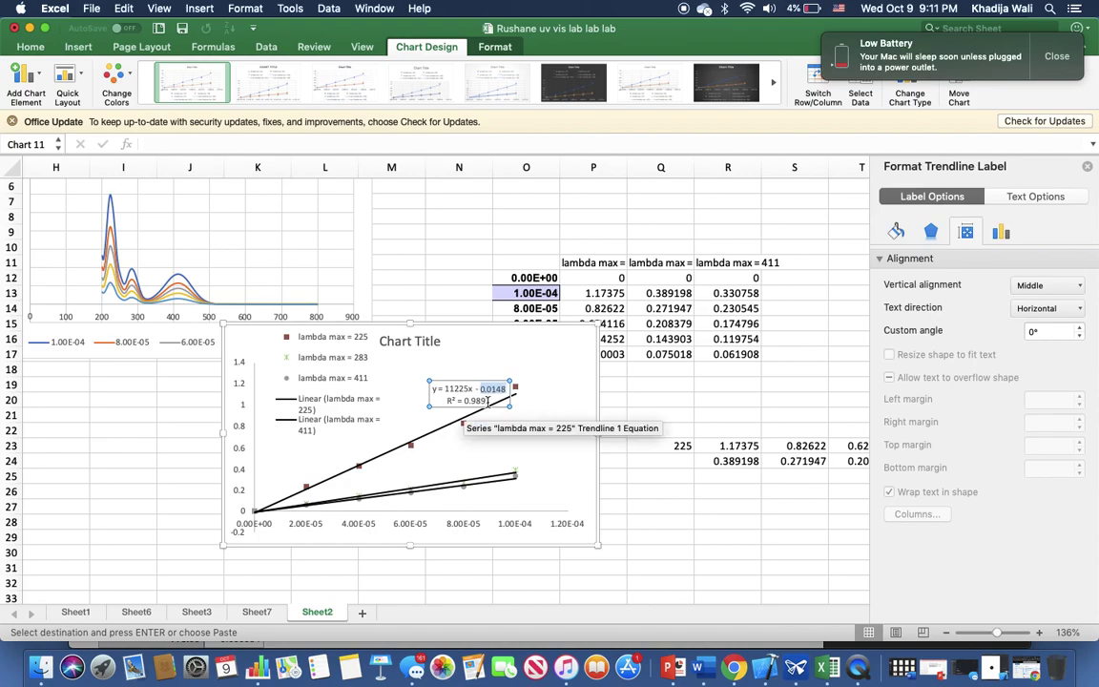
key("BackSpace")
key("BackSpace")
key("BackSpace")
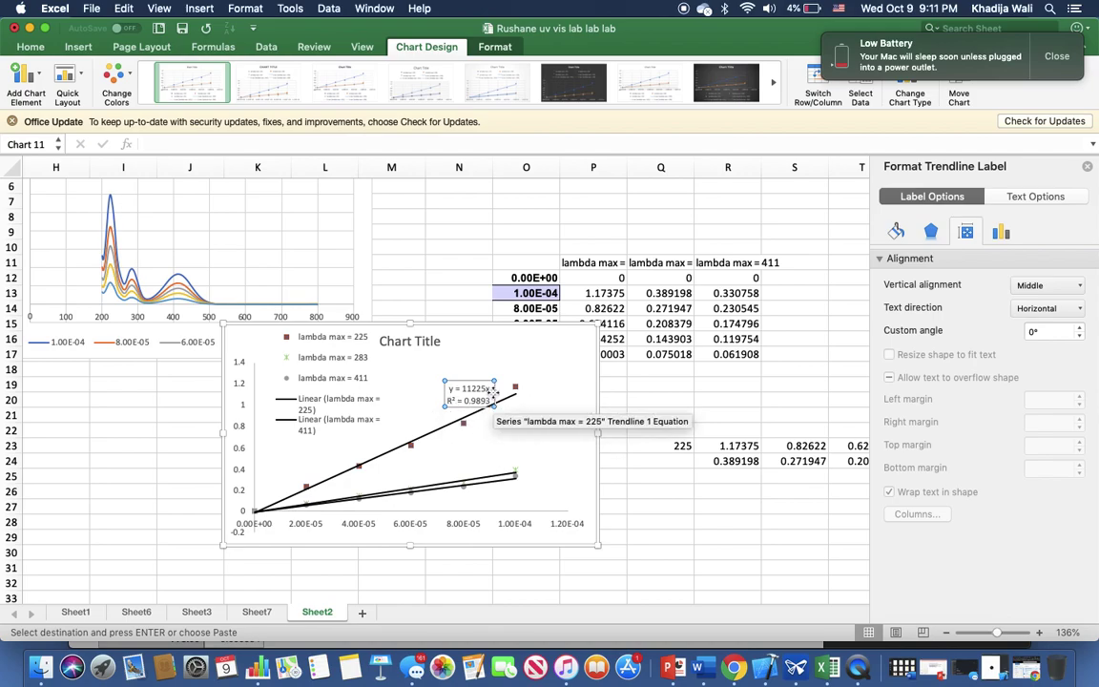
mouse_move(493, 391)
left_mouse_down()
mouse_move(491, 373)
mouse_move(501, 380)
left_mouse_up()
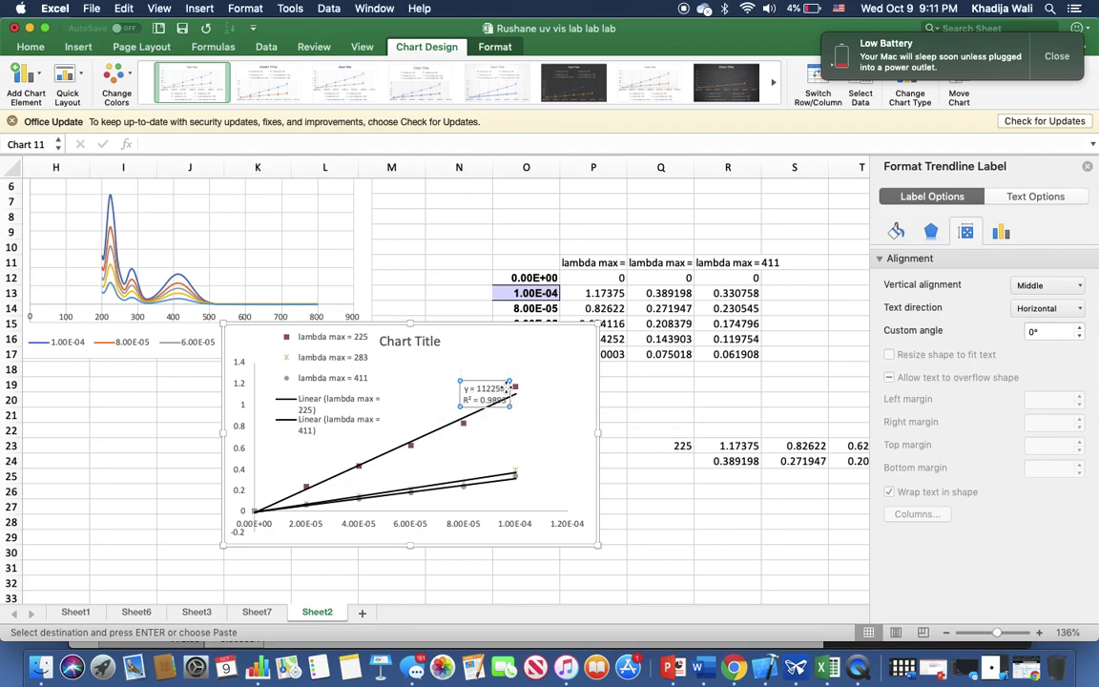
left_click(538, 453)
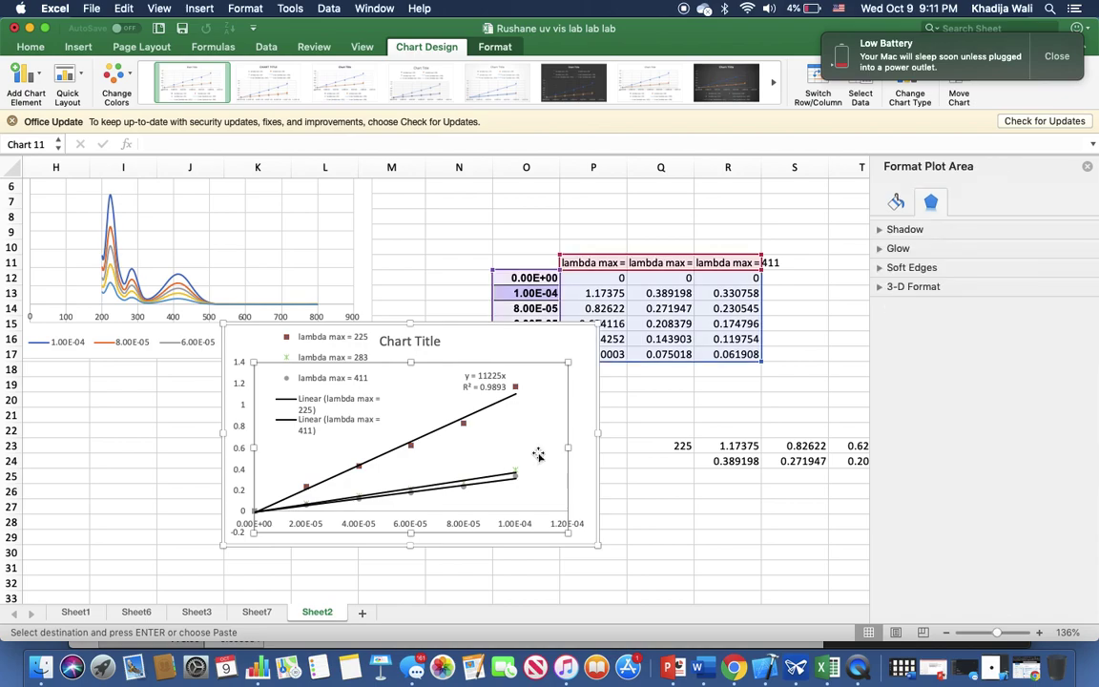